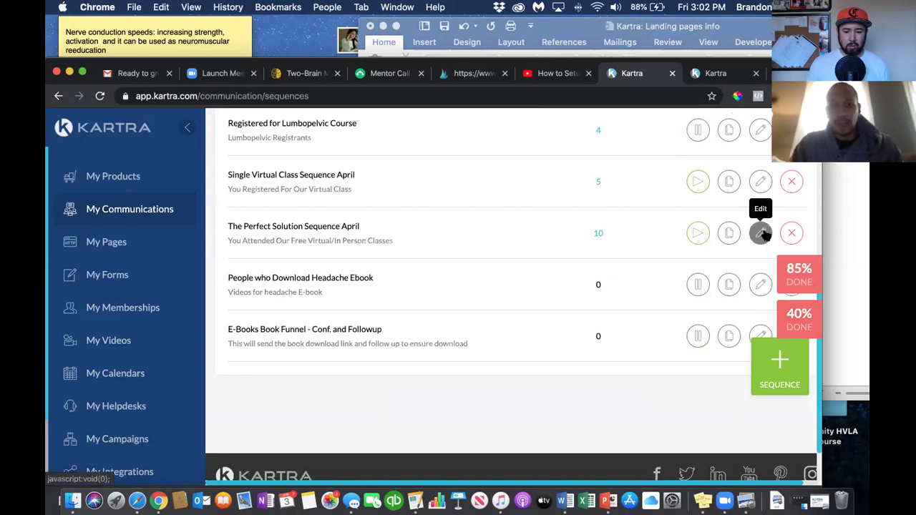
Open the sequence "Single Virtual Class Sequence April" for editing on its workflow canvas
click(761, 181)
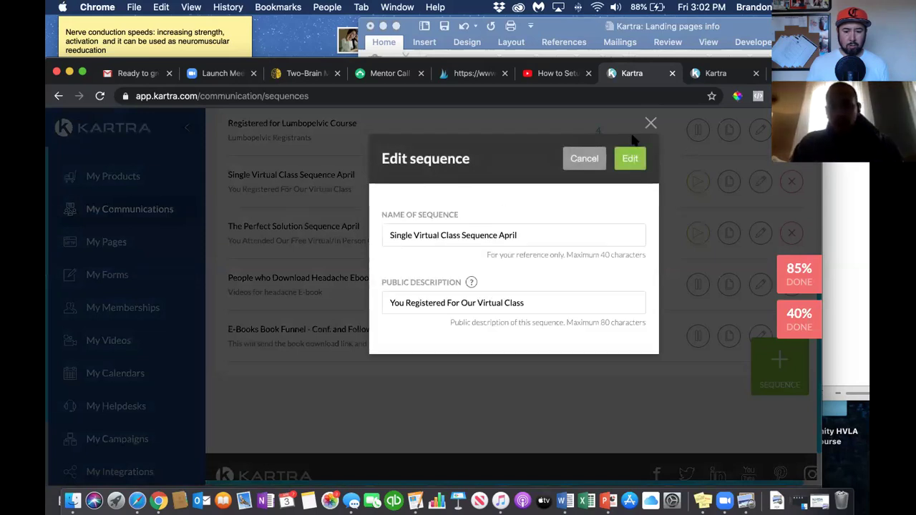
click(629, 160)
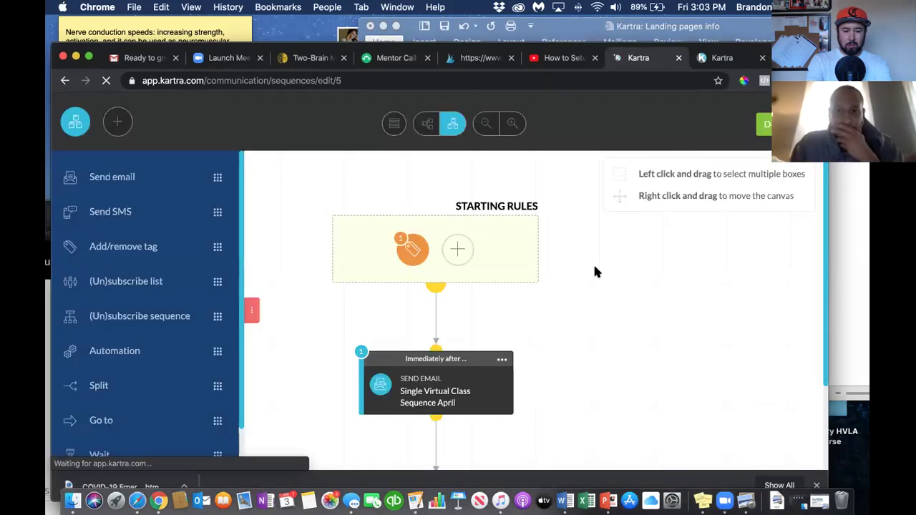
scroll(596, 271, down, 3)
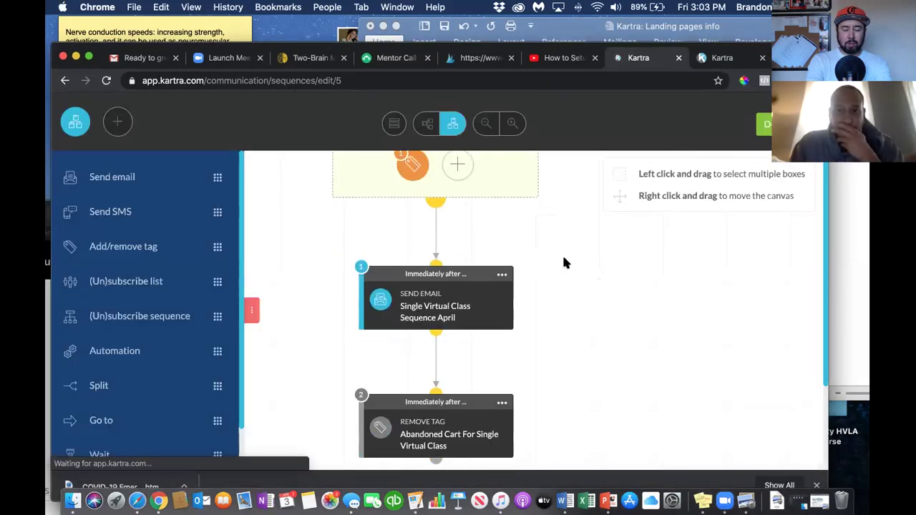
scroll(563, 261, up, 3)
Check which tag triggers the sequence in its starting rules, leaving the rules as they are
click(422, 249)
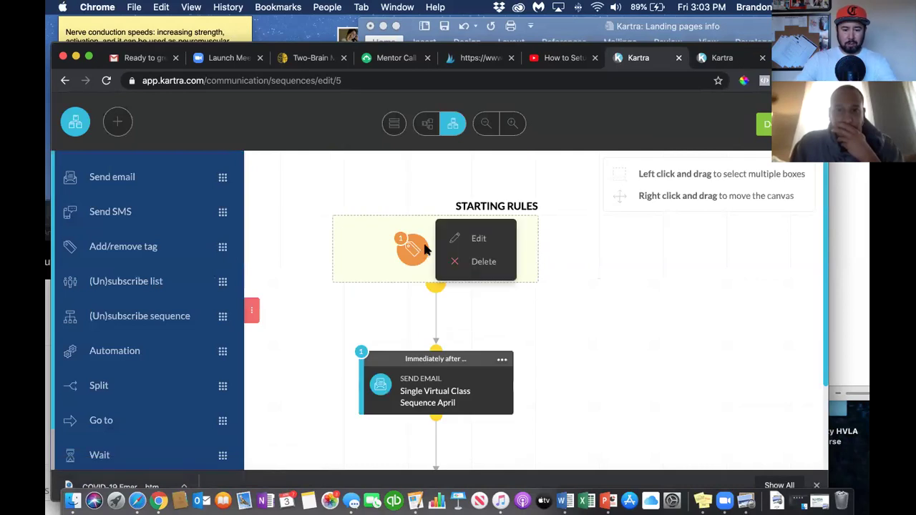
click(475, 239)
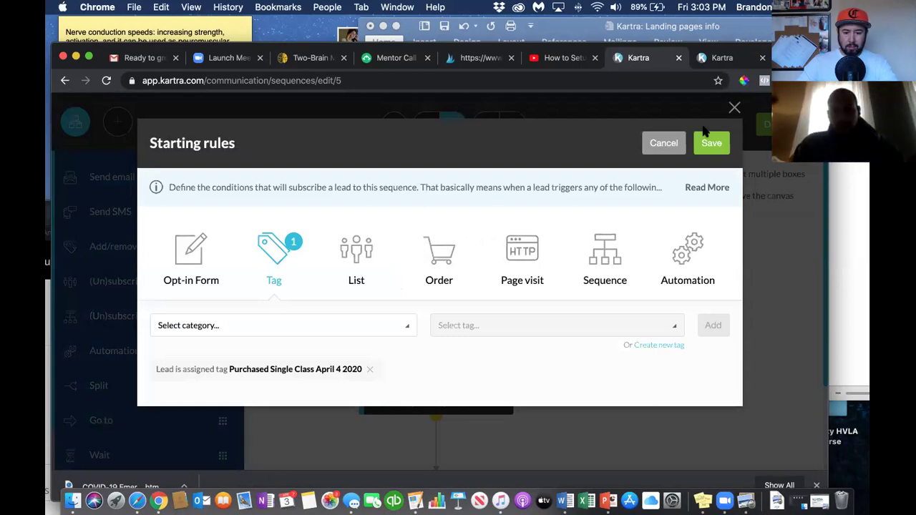
click(733, 107)
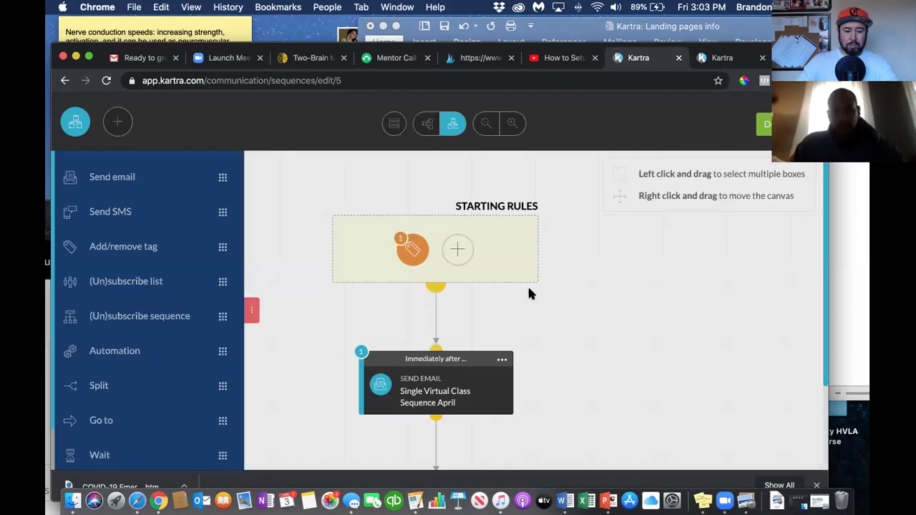
Open the settings of the sequence's first Send Email step and look through them from delay to automation
click(501, 360)
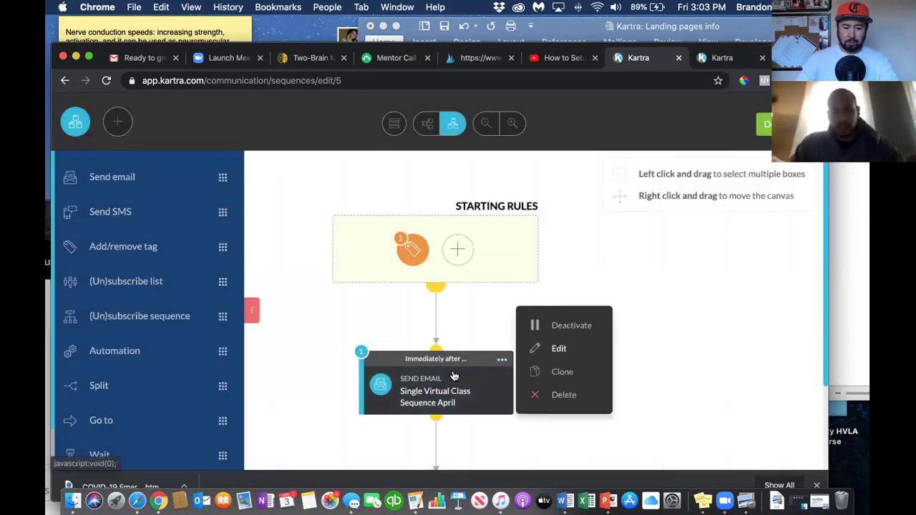
click(558, 348)
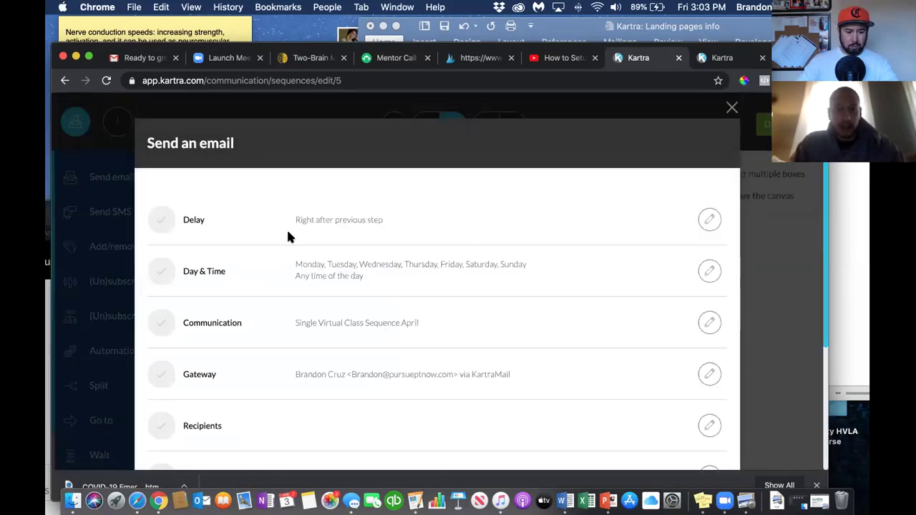
scroll(347, 329, down, 5)
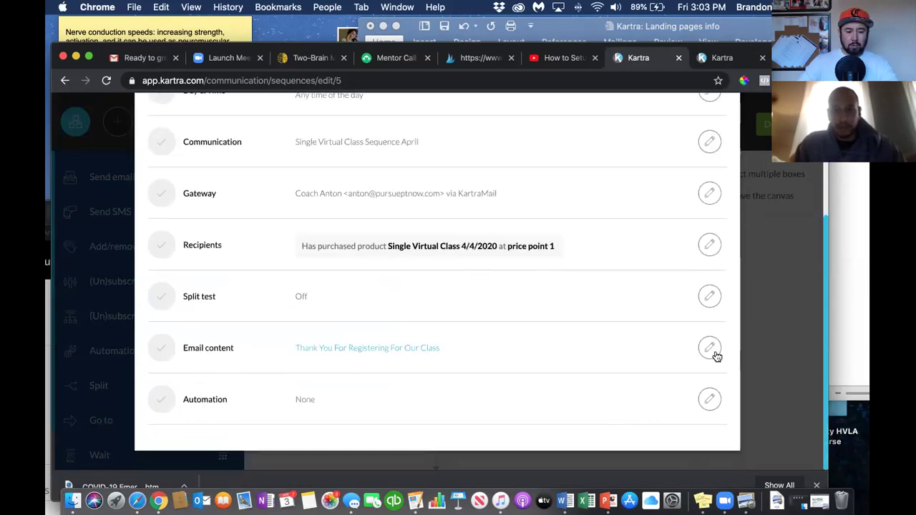
scroll(615, 284, up, 2)
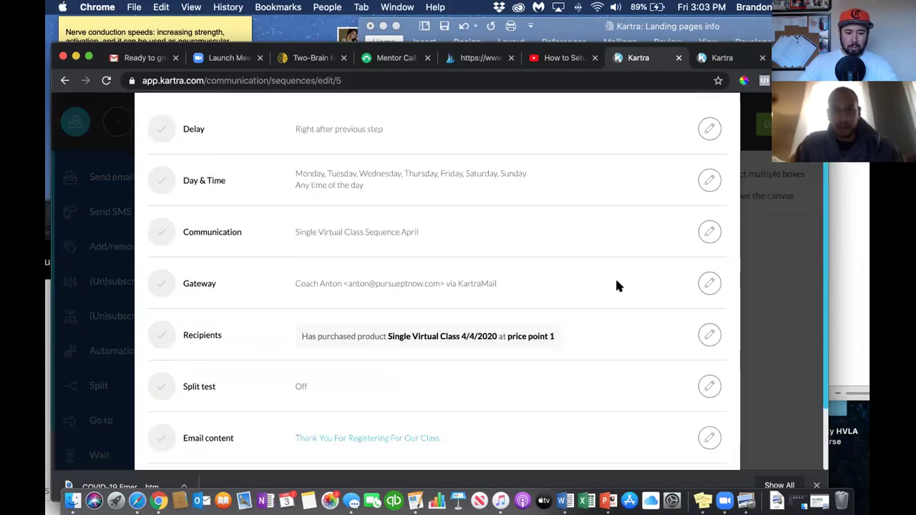
scroll(617, 284, up, 3)
scroll(617, 285, down, 4)
scroll(617, 284, down, 1)
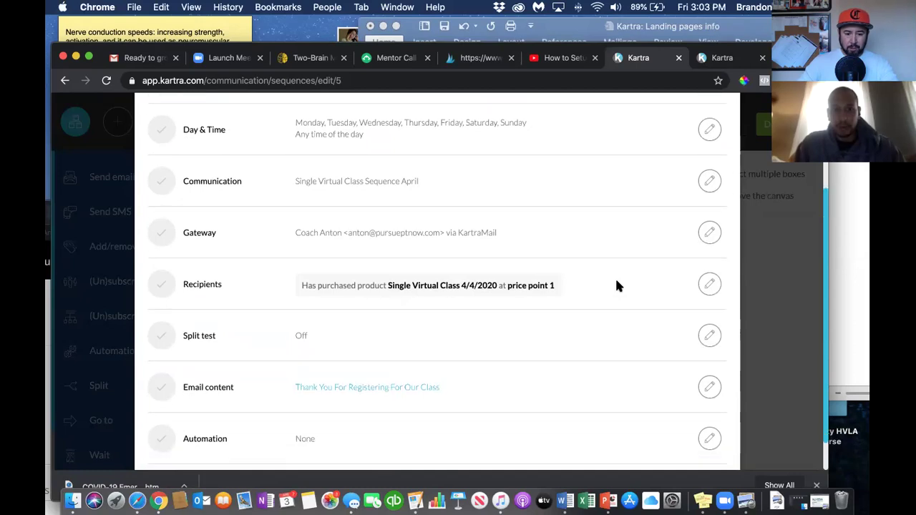
Check the email's recipient condition and open the email content "Thank You For Registering For Our Class" for editing
click(708, 285)
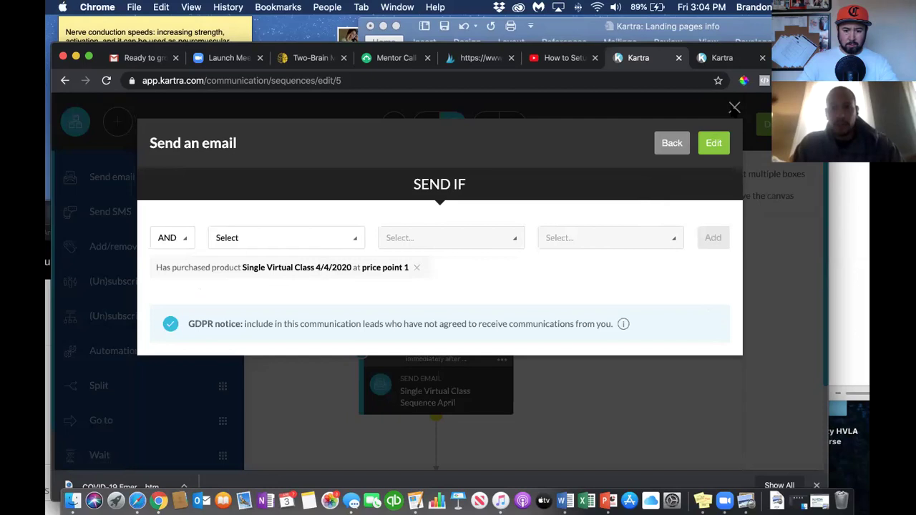
click(671, 143)
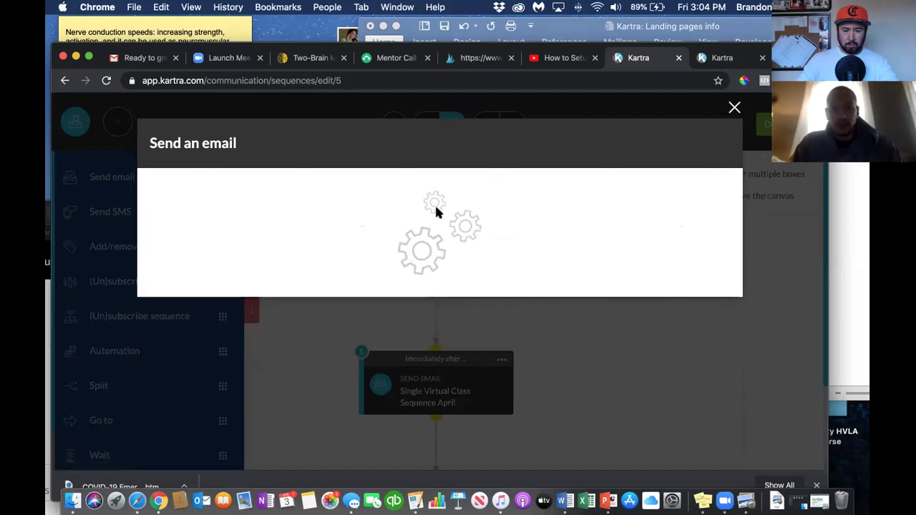
scroll(445, 294, down, 3)
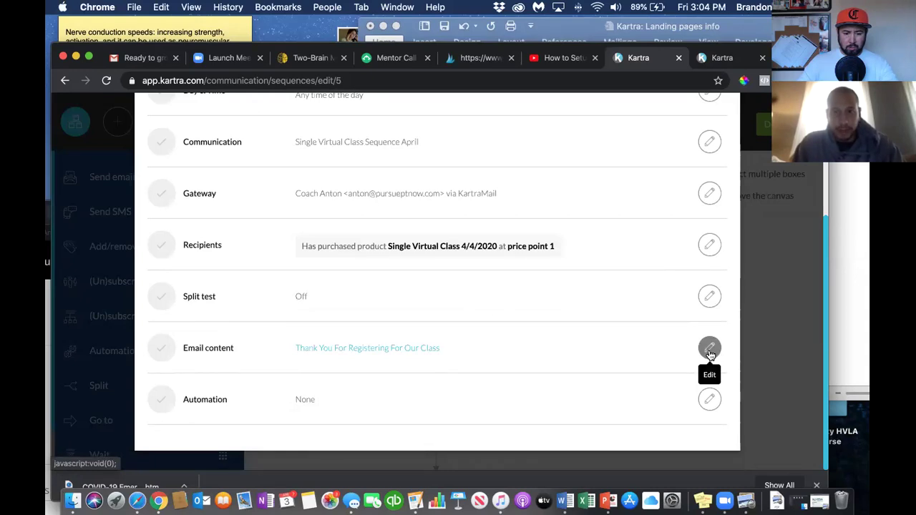
click(709, 339)
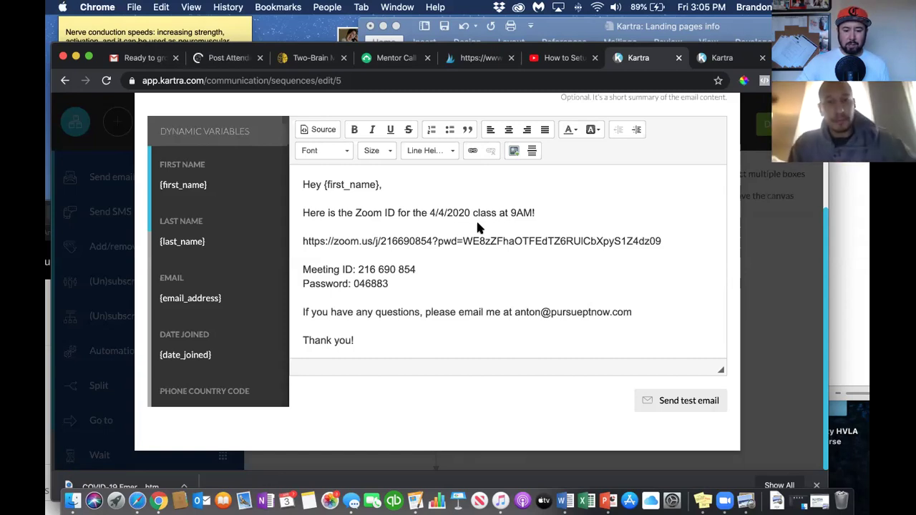
click(392, 250)
drag(666, 241, 552, 242)
click(551, 243)
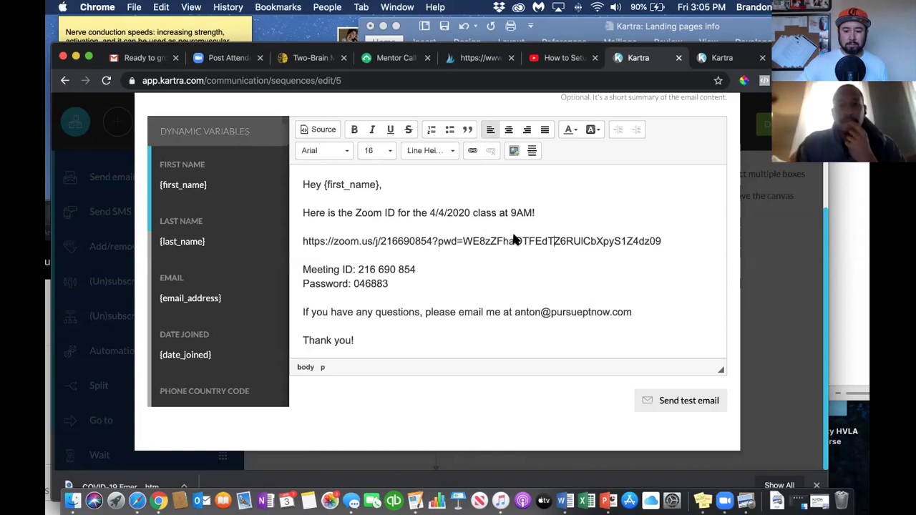
drag(661, 239, 292, 241)
click(309, 248)
triple_click(302, 245)
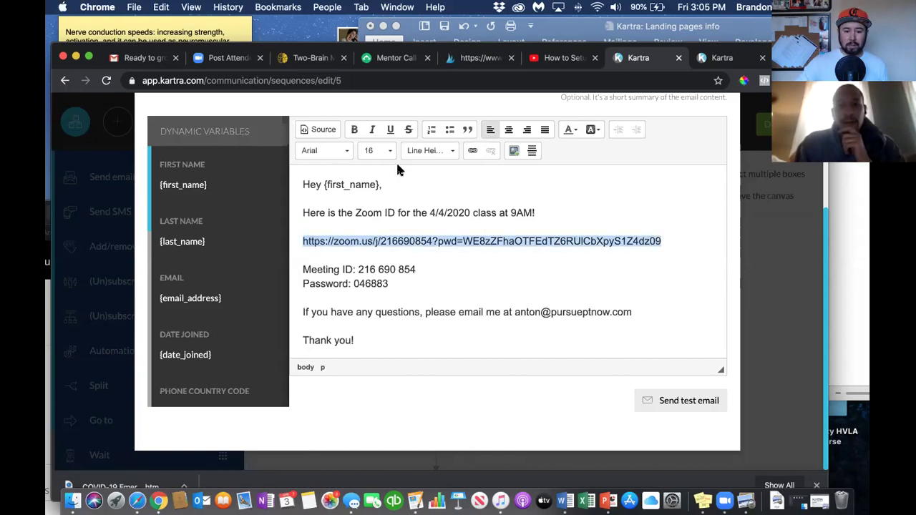
click(470, 150)
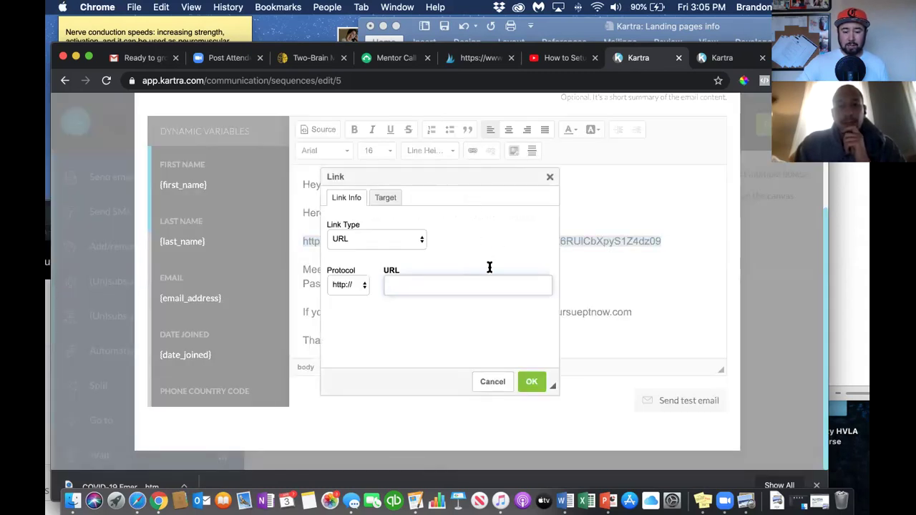
click(549, 179)
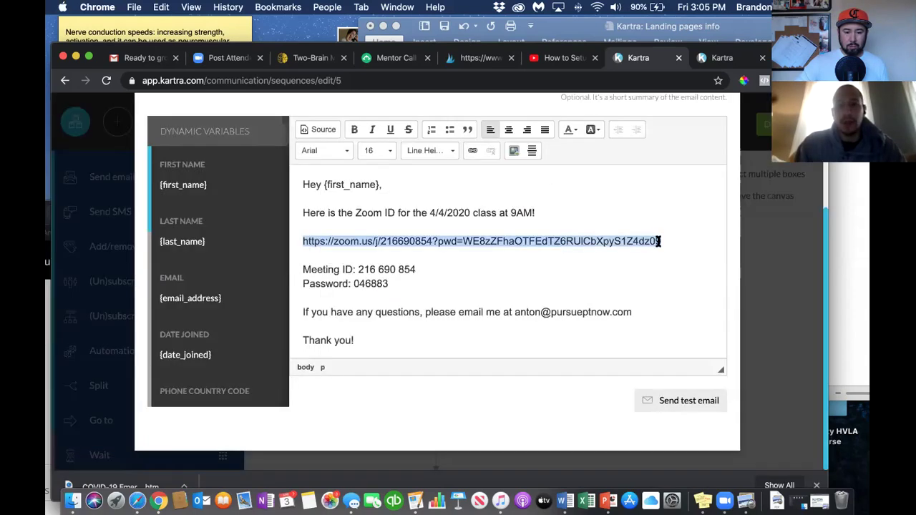
Copy the Zoom meeting address in the email body and turn that text into a hyperlink to the same URL
drag(658, 241, 593, 239)
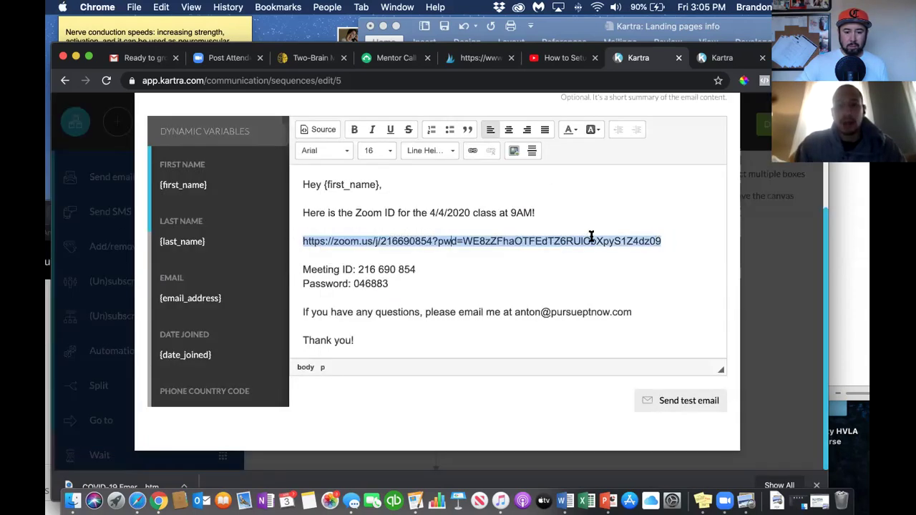
click(593, 239)
key(super+c)
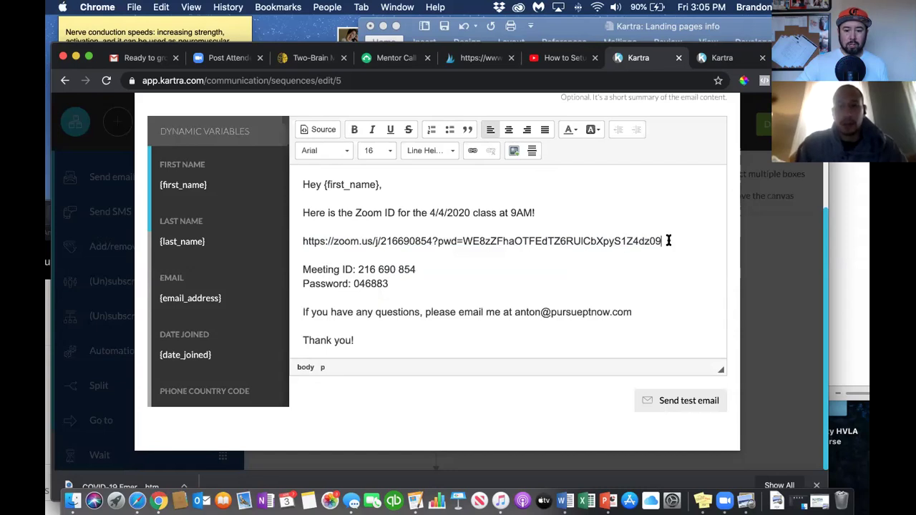
drag(659, 241, 297, 242)
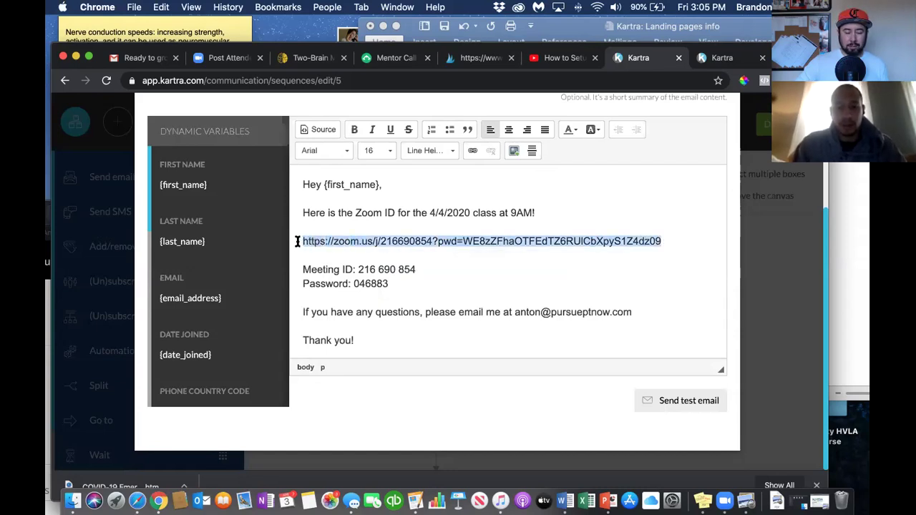
click(471, 151)
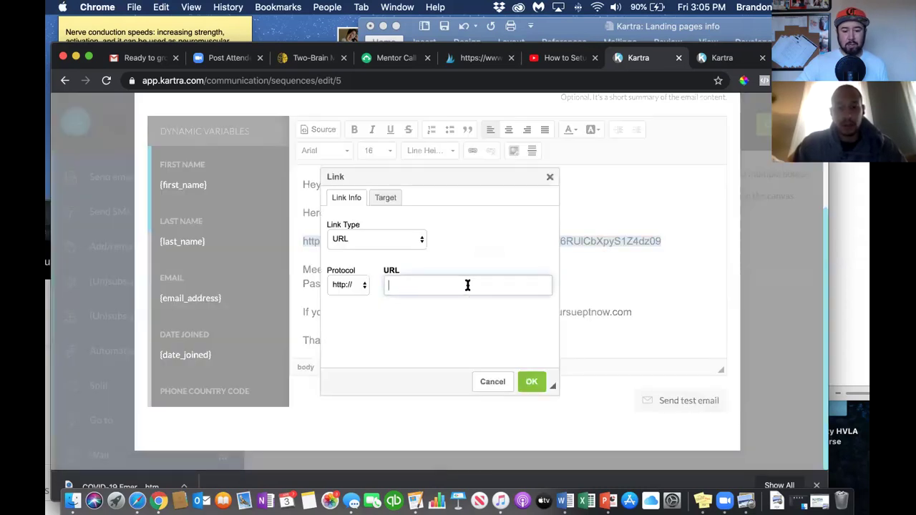
key(ctrl+v)
click(529, 380)
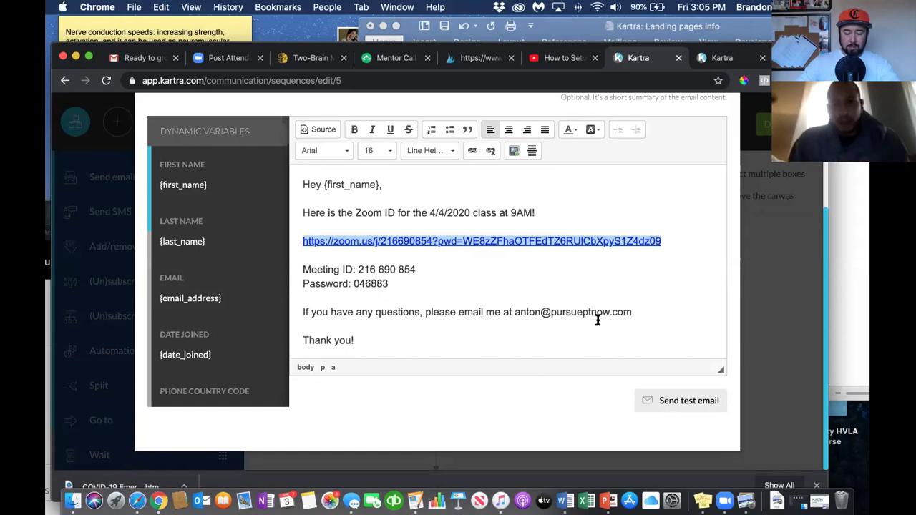
Save the edited email content and close the Send Email step's settings
scroll(701, 161, up, 5)
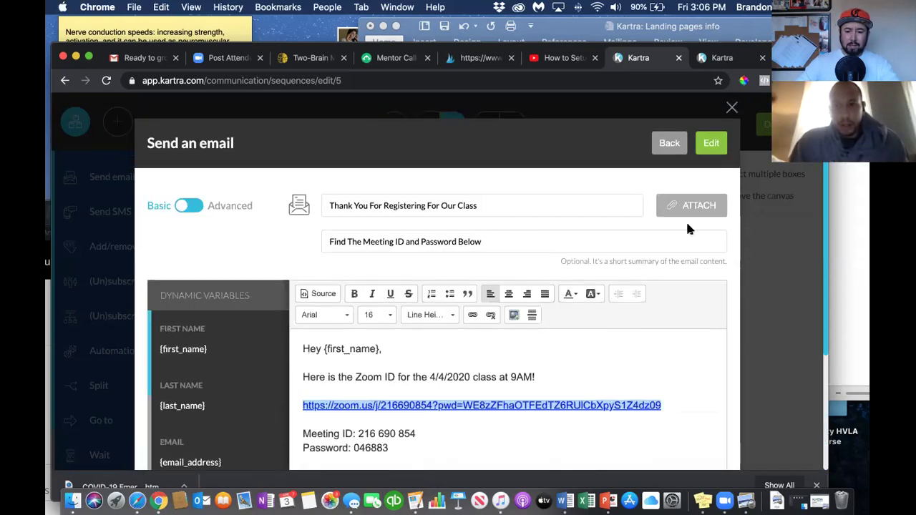
scroll(685, 220, down, 5)
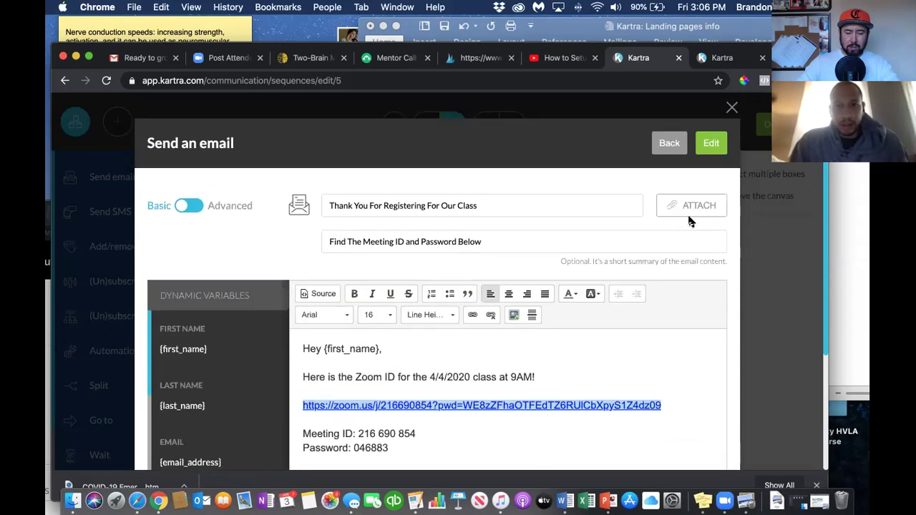
click(710, 144)
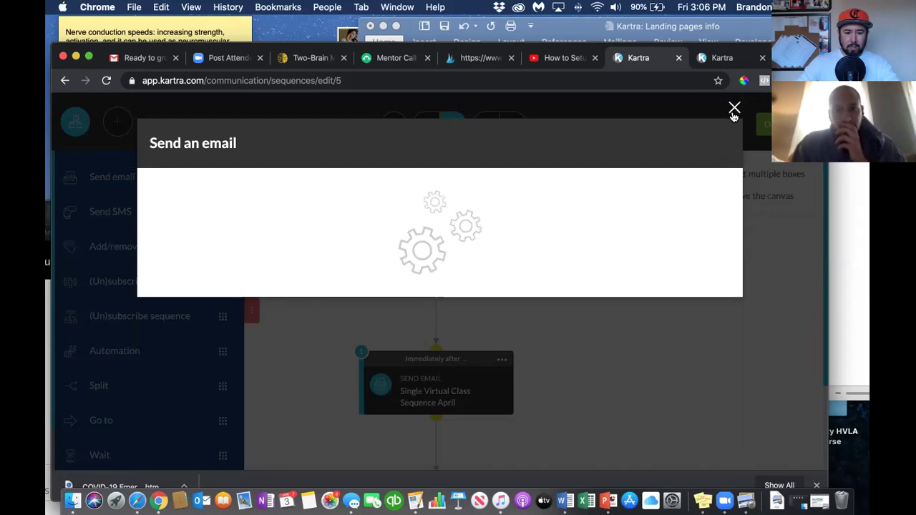
click(731, 109)
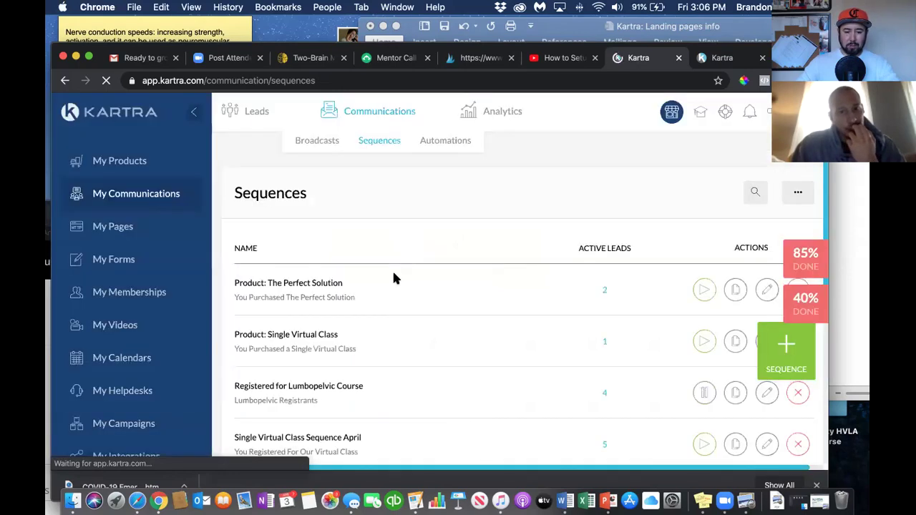
Look through the sequences overview, and open the lead lists to browse the existing ones
scroll(392, 266, down, 1)
scroll(394, 273, down, 7)
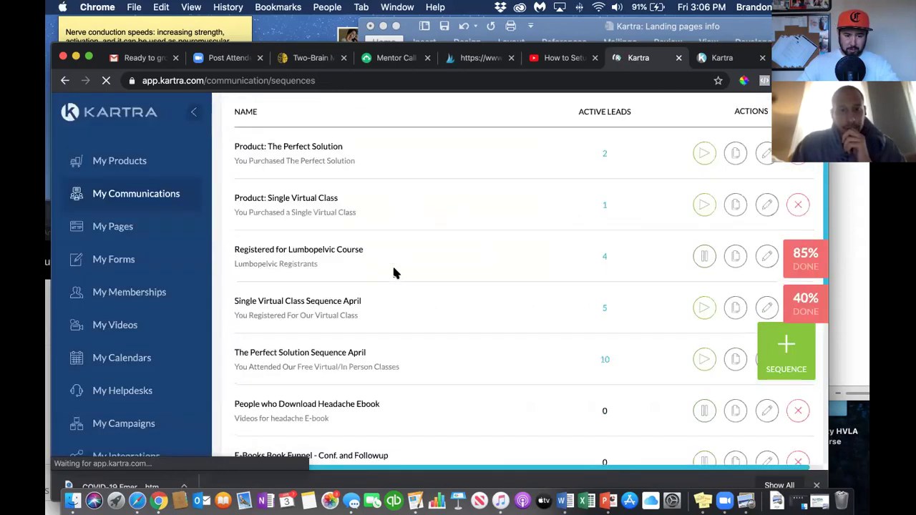
scroll(393, 273, up, 6)
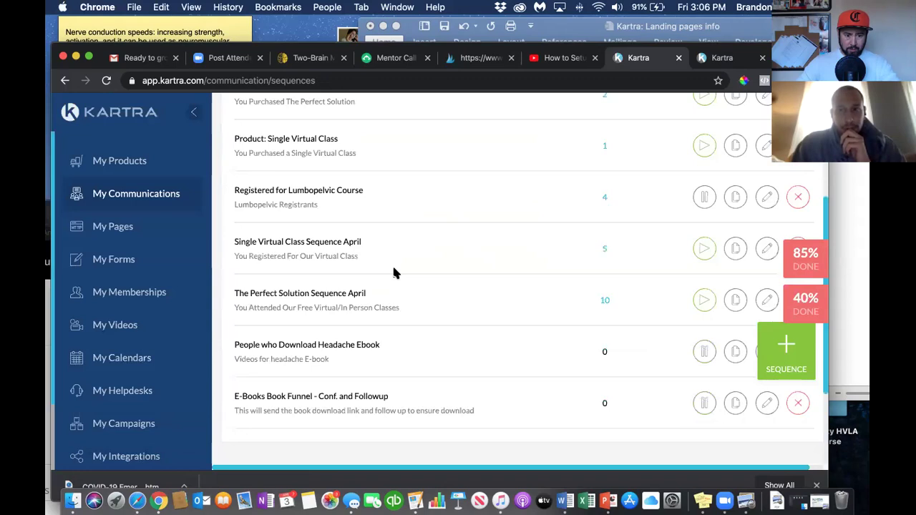
scroll(394, 273, up, 3)
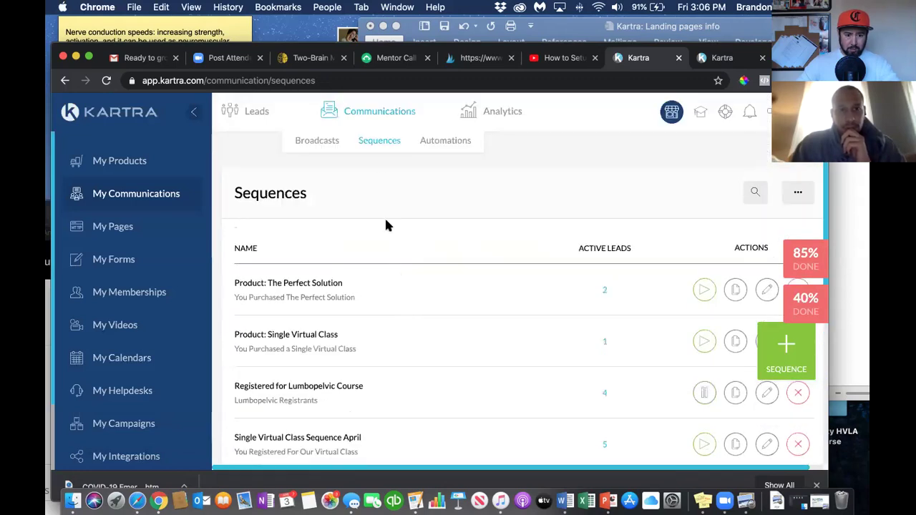
mouse_move(245, 122)
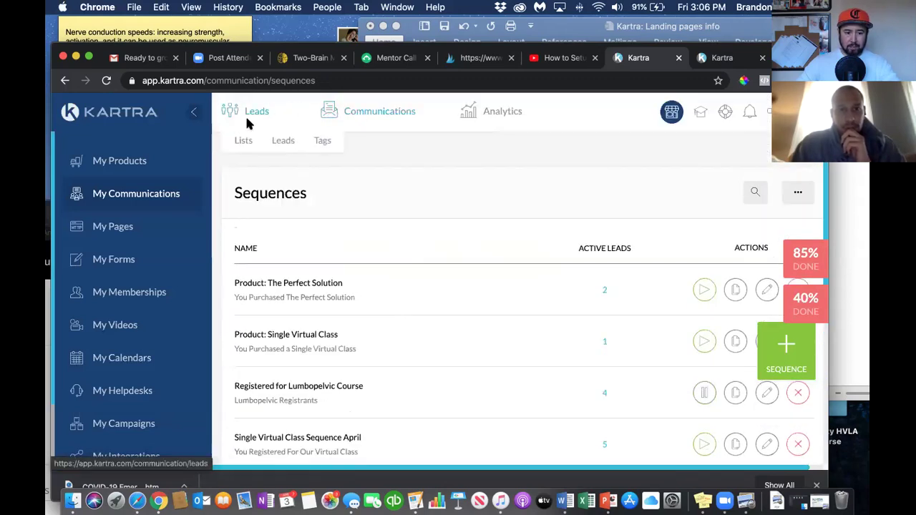
click(242, 142)
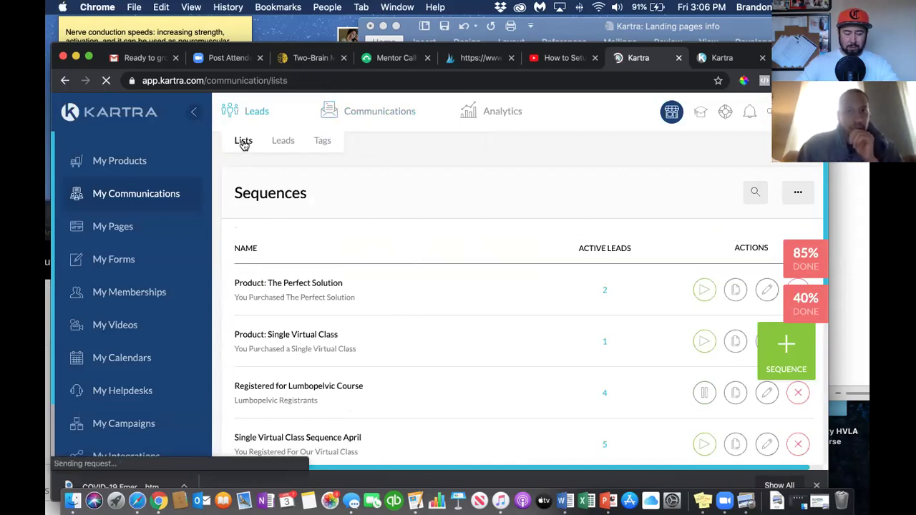
scroll(404, 231, down, 1)
scroll(405, 231, down, 7)
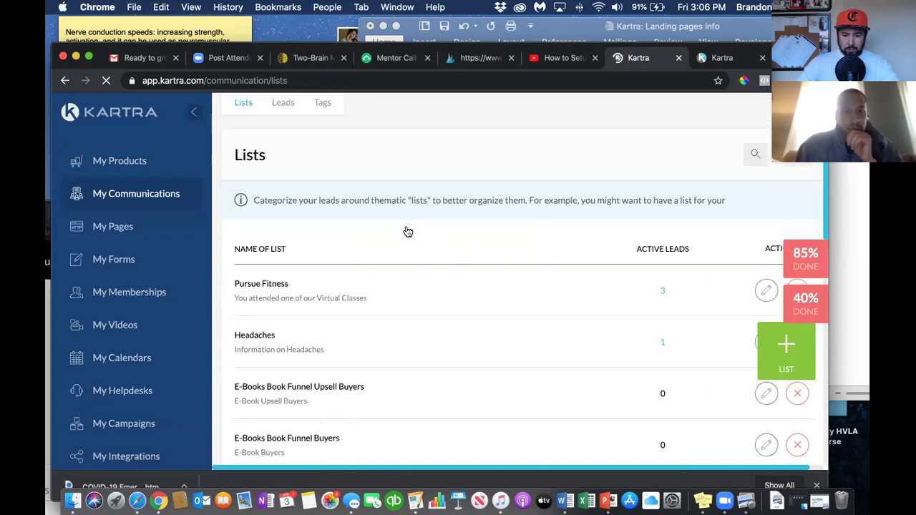
scroll(405, 231, down, 6)
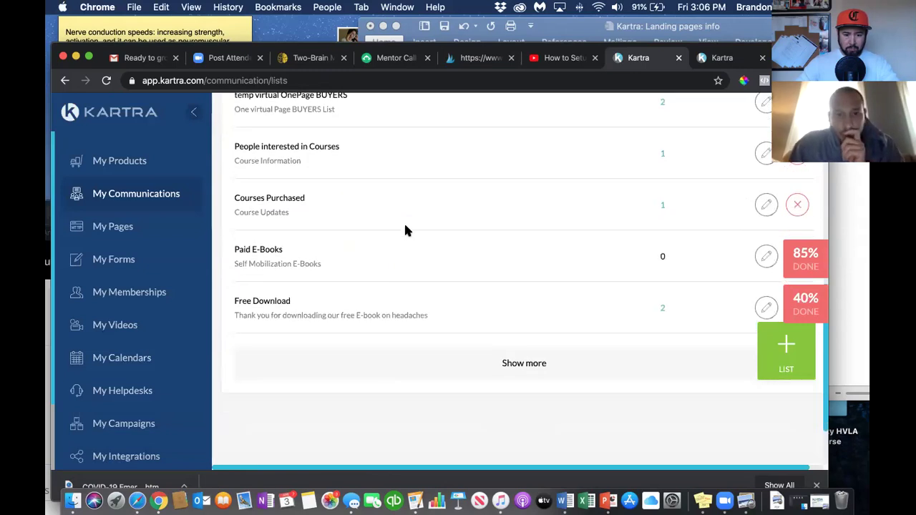
Look back through the lead lists, then open the Pursue Fitness list for editing and close it without changes
scroll(405, 230, up, 5)
scroll(405, 230, up, 4)
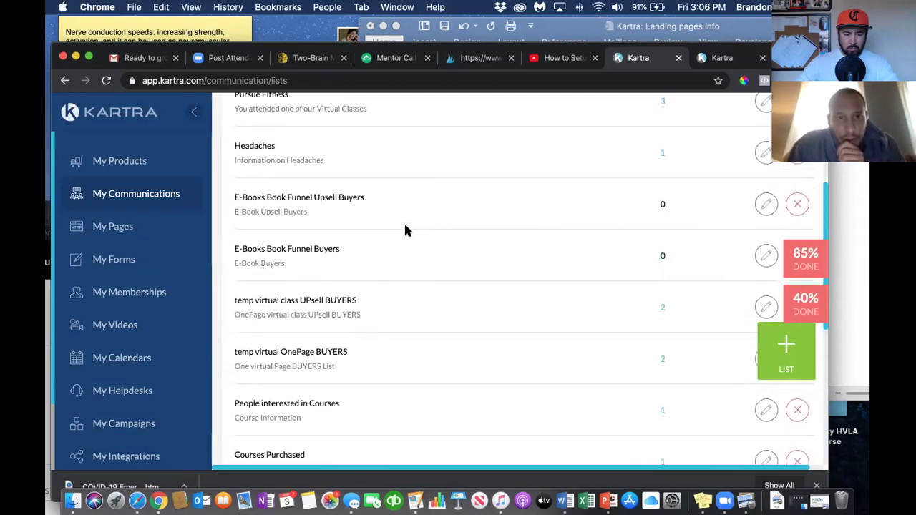
click(765, 203)
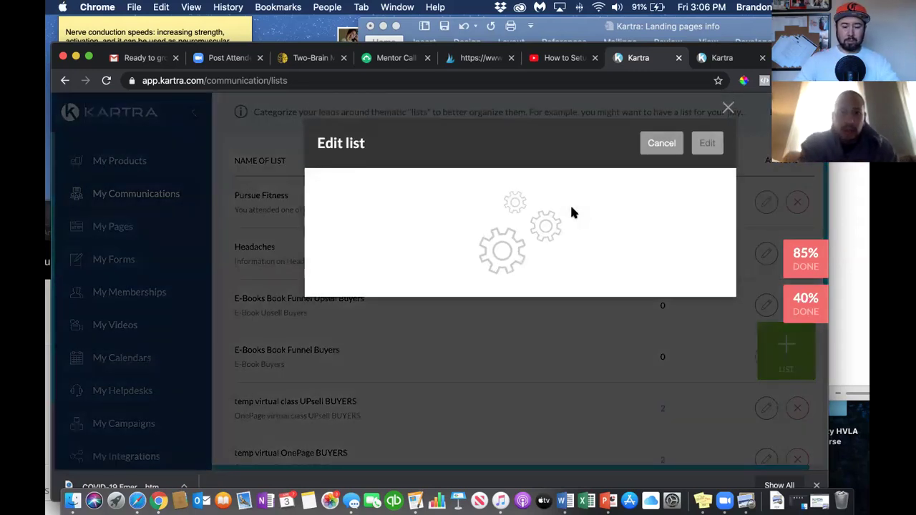
click(727, 108)
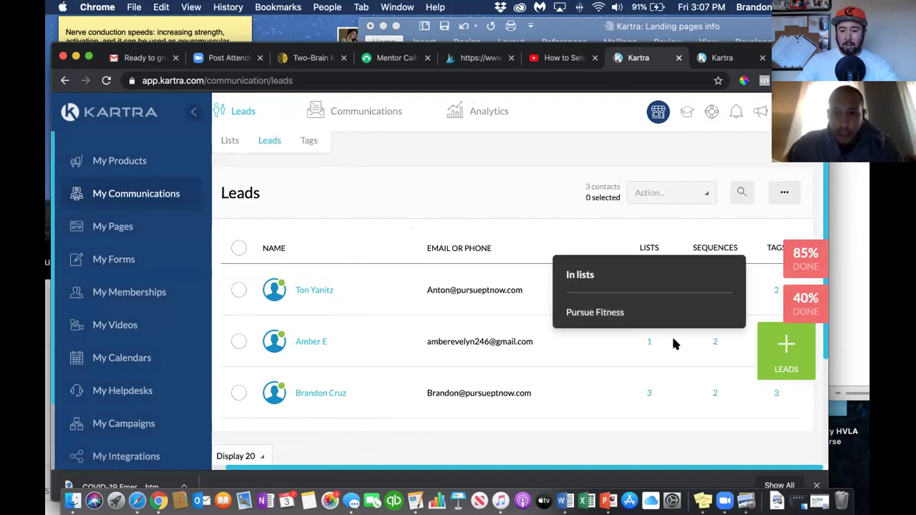
In the leads overview, check the second lead's applied tags and review the third lead's activity log
scroll(732, 238, down, 3)
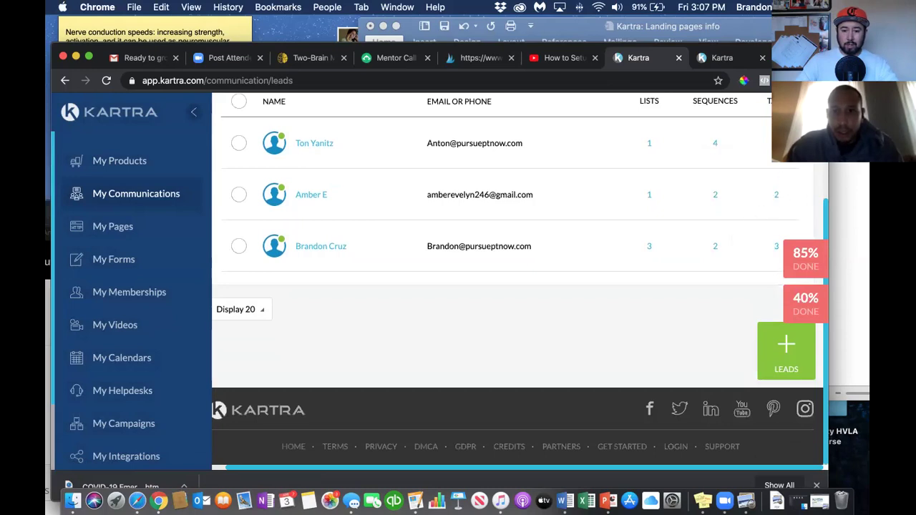
mouse_move(776, 194)
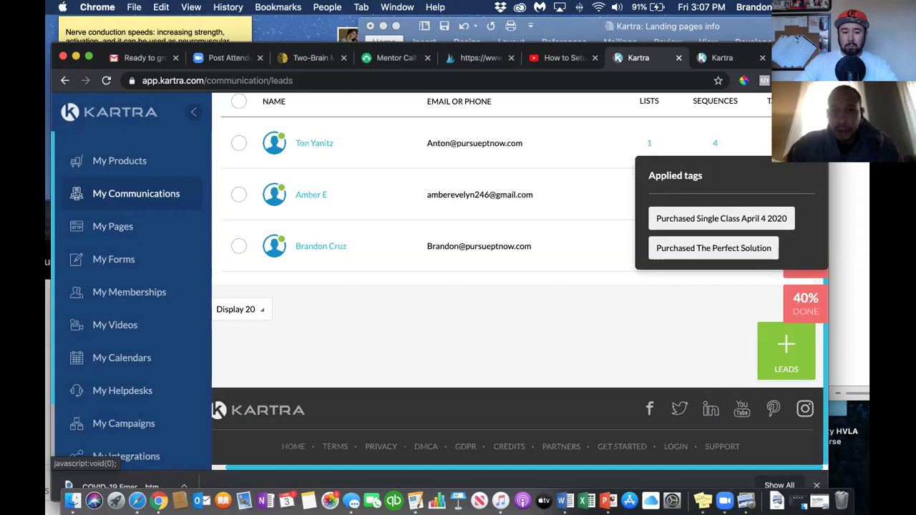
click(326, 247)
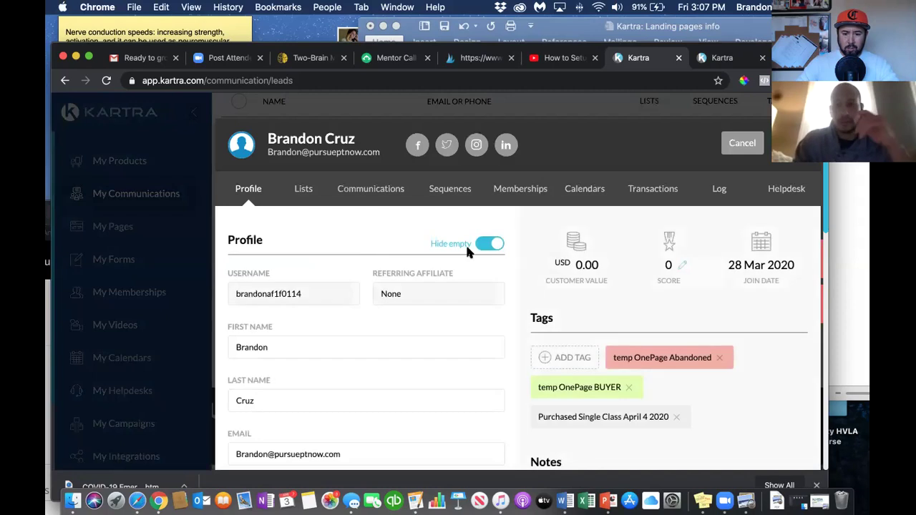
click(719, 190)
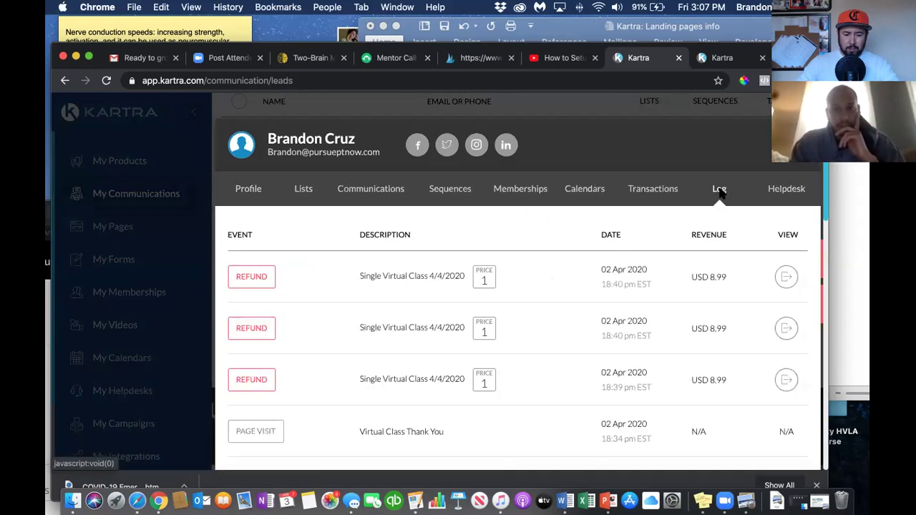
scroll(719, 192, down, 5)
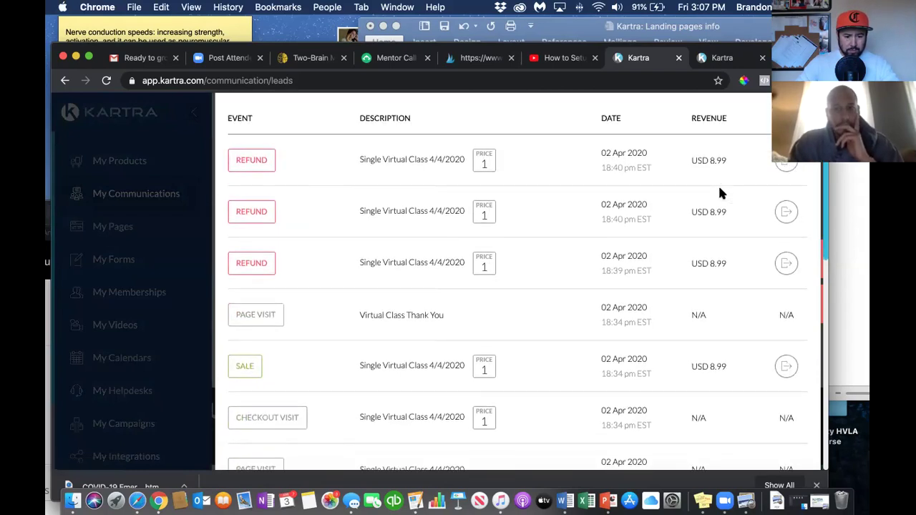
scroll(719, 191, down, 2)
scroll(719, 192, down, 1)
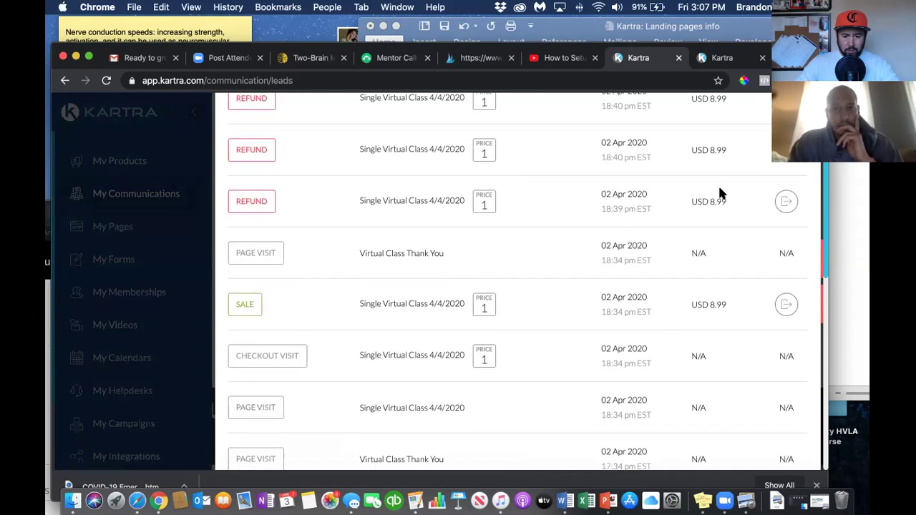
scroll(719, 192, up, 2)
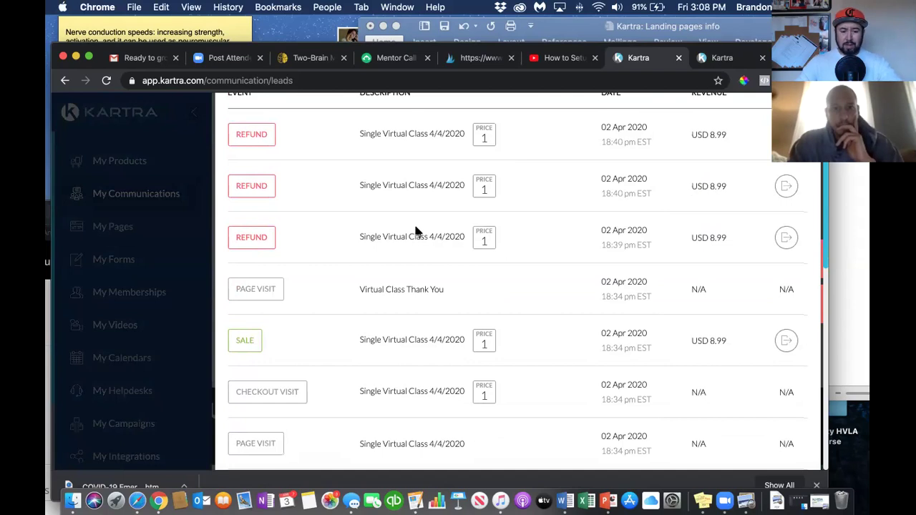
scroll(416, 231, up, 3)
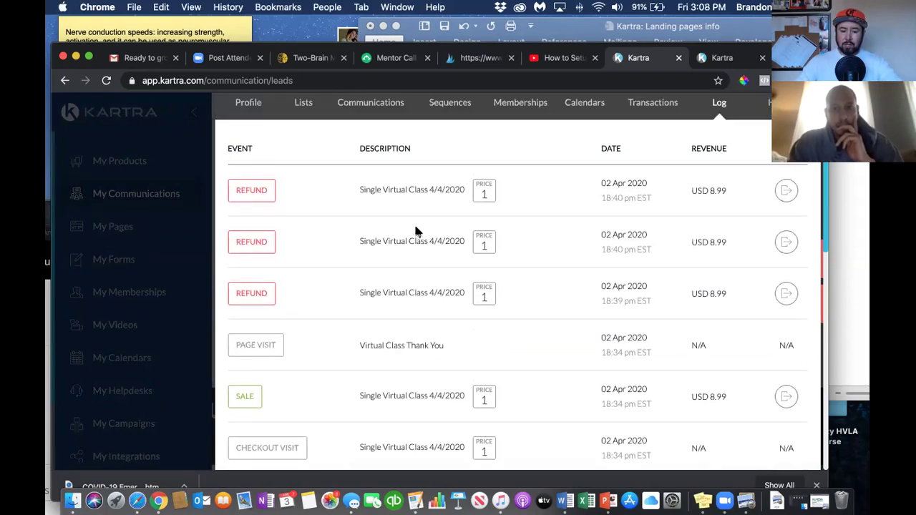
scroll(416, 231, up, 1)
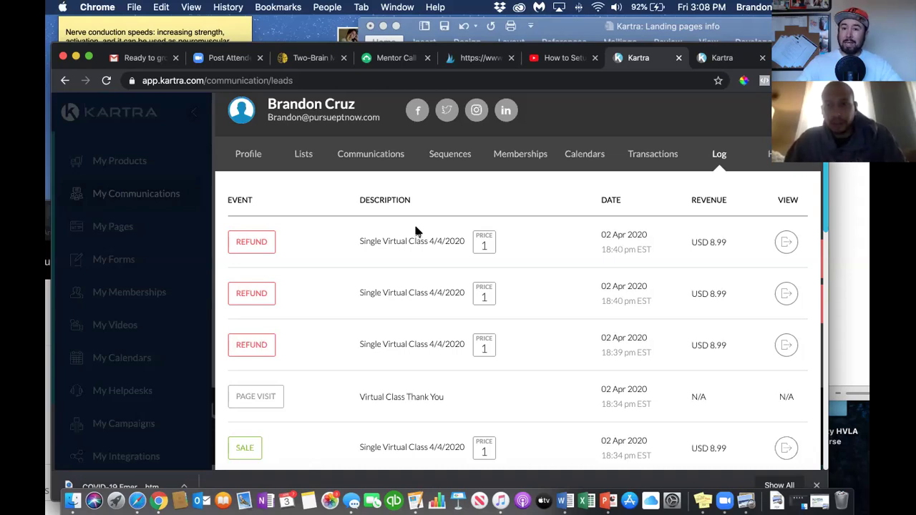
Switch to the Word notes and add the line "Purchase initiates" beneath the heading for the 4-3 call
click(829, 240)
key(Return)
click(644, 82)
text(purchase )
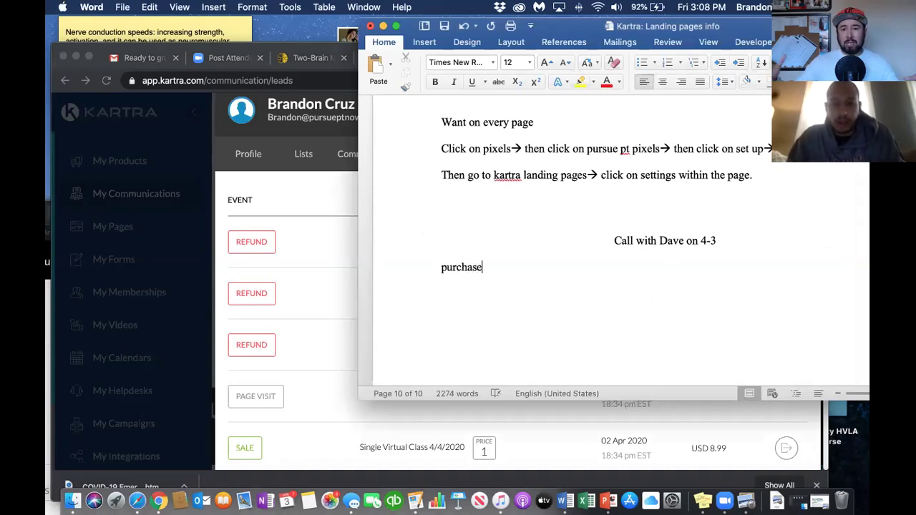
text(initia)
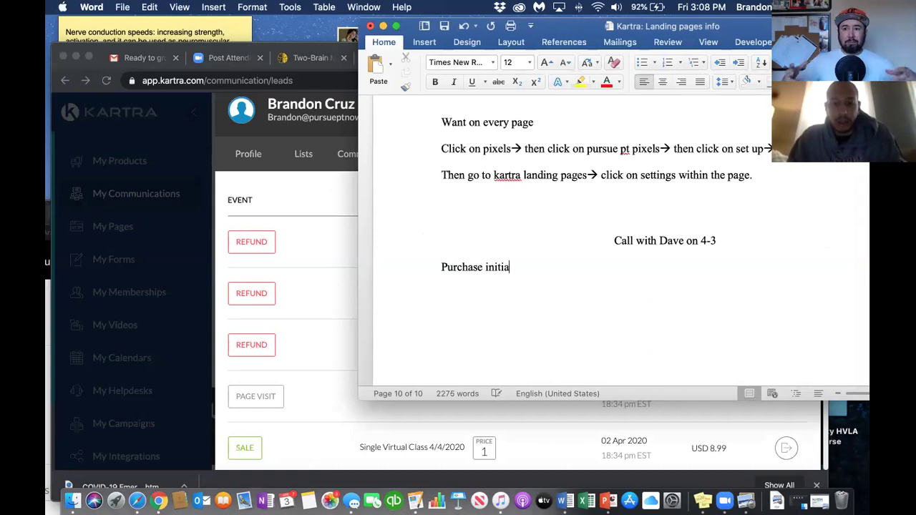
text(tes)
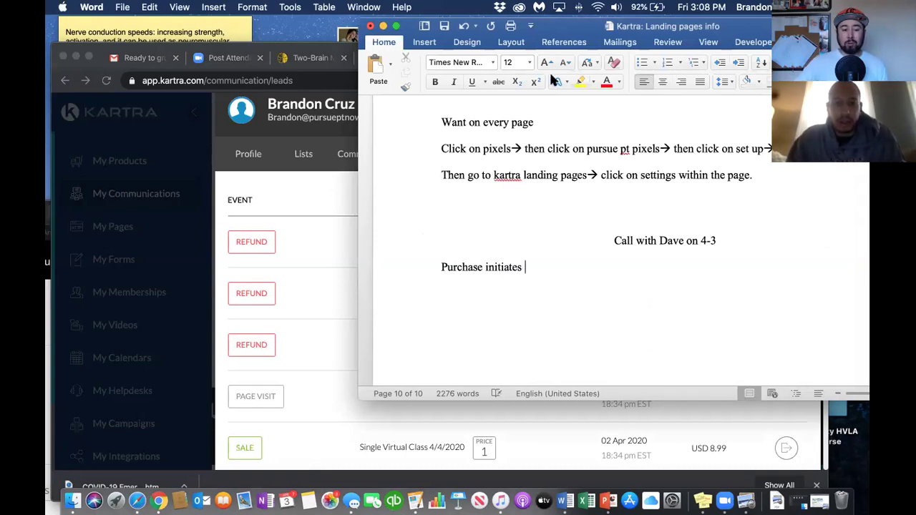
Return to Chrome, re-examine the Single Virtual Class 4/4/2020 events in the lead's log, and close the lead record
click(289, 197)
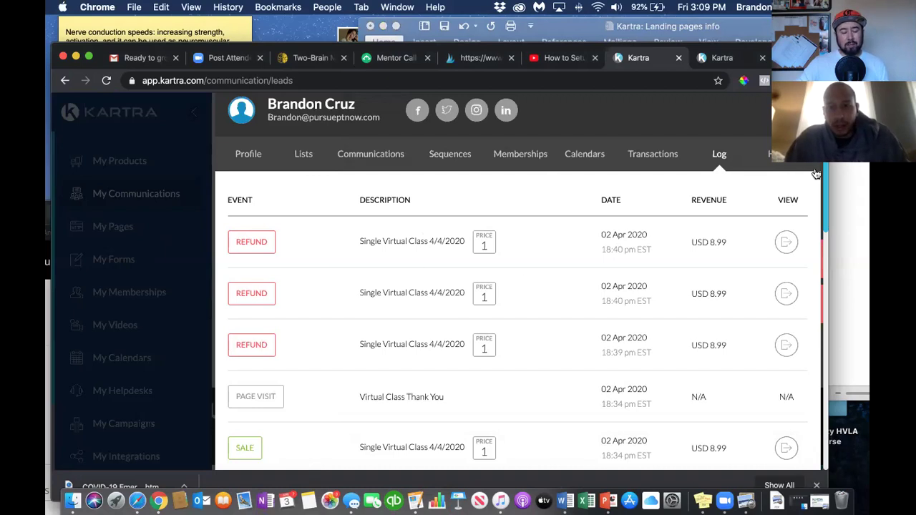
mouse_move(826, 181)
mouse_down()
mouse_move(825, 278)
mouse_move(825, 197)
mouse_up()
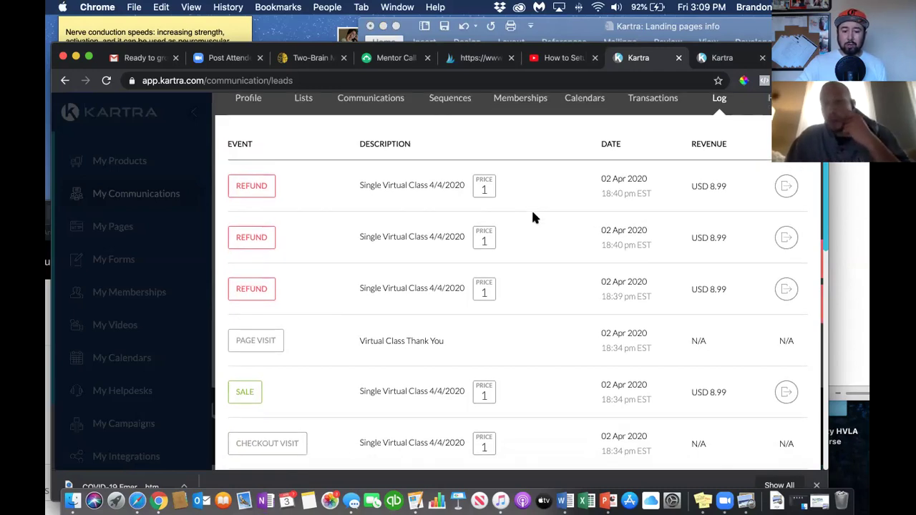
scroll(533, 217, up, 2)
scroll(532, 217, down, 1)
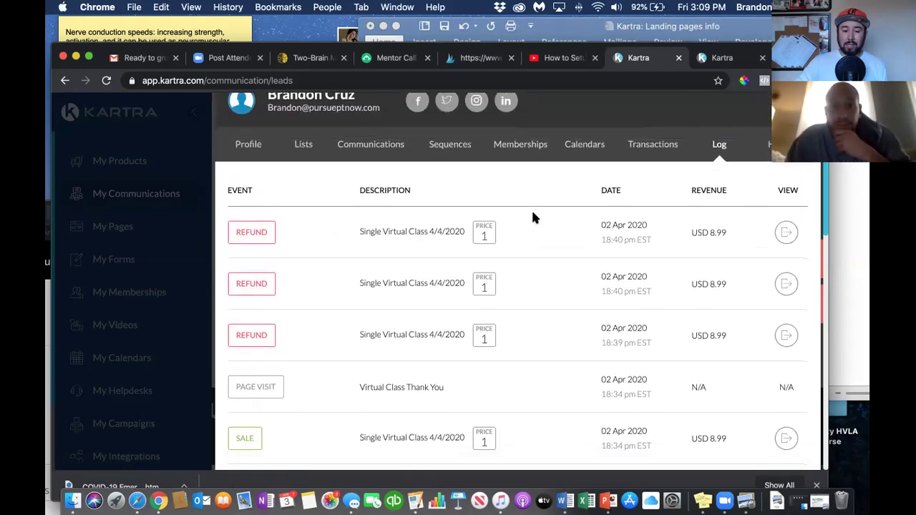
scroll(533, 217, down, 1)
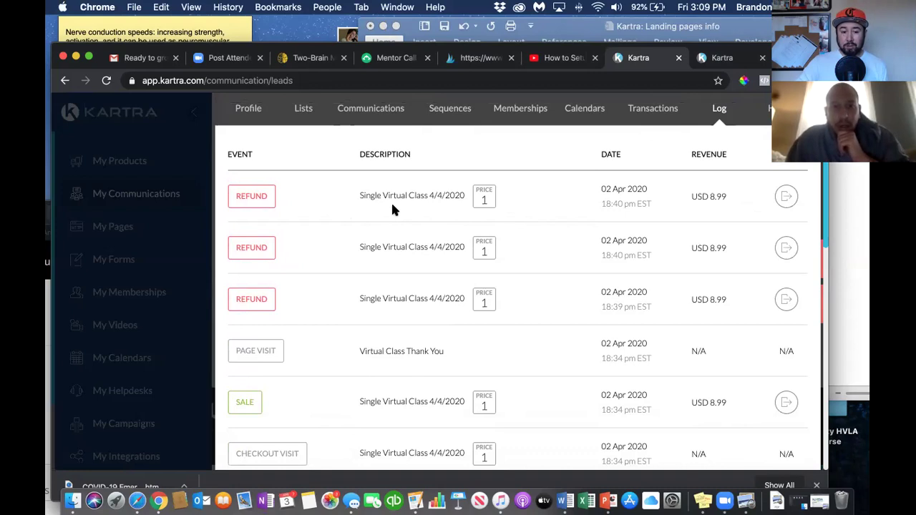
scroll(392, 209, down, 1)
scroll(392, 209, up, 1)
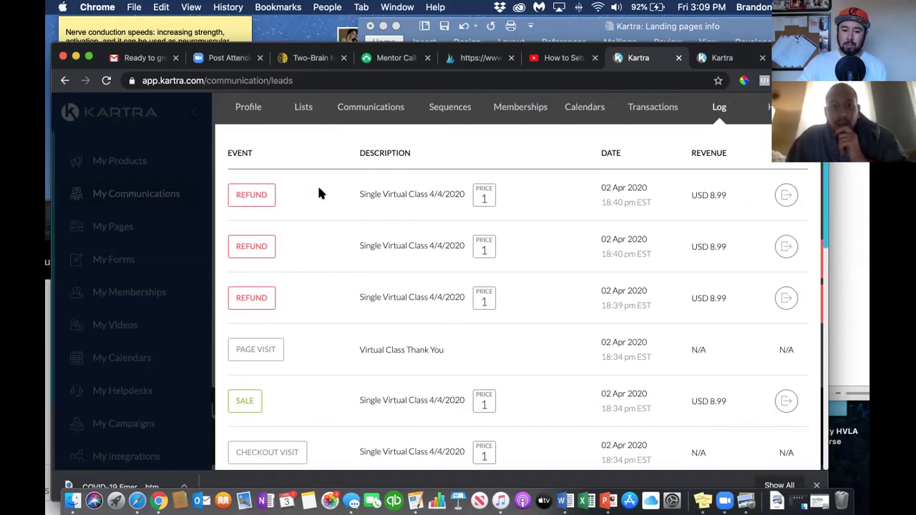
scroll(320, 193, down, 1)
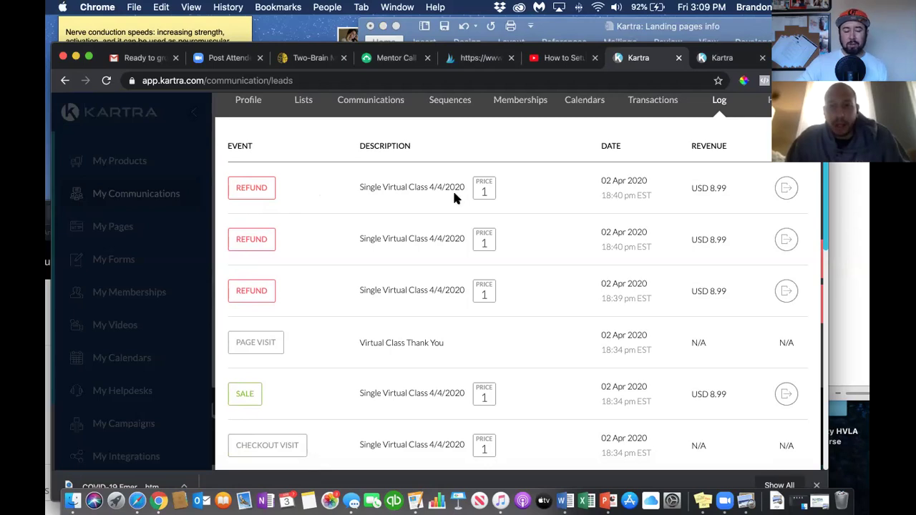
scroll(453, 193, up, 3)
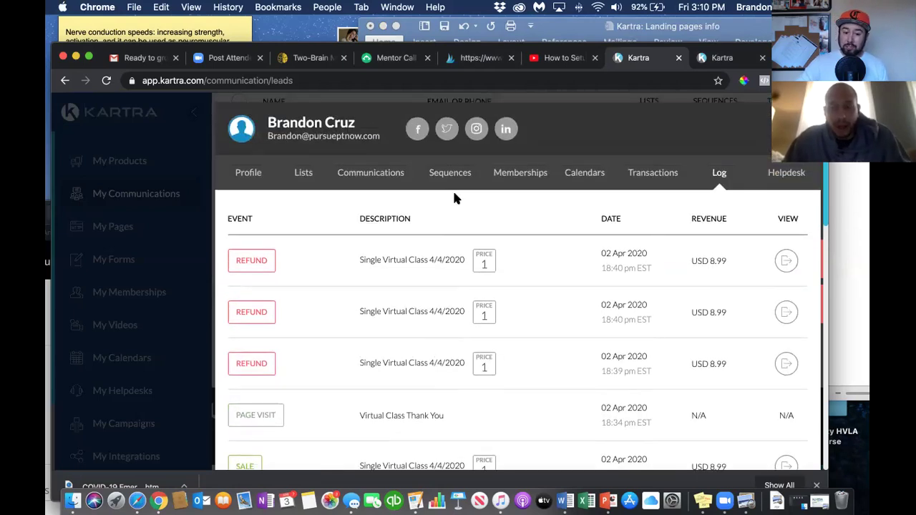
scroll(453, 193, up, 1)
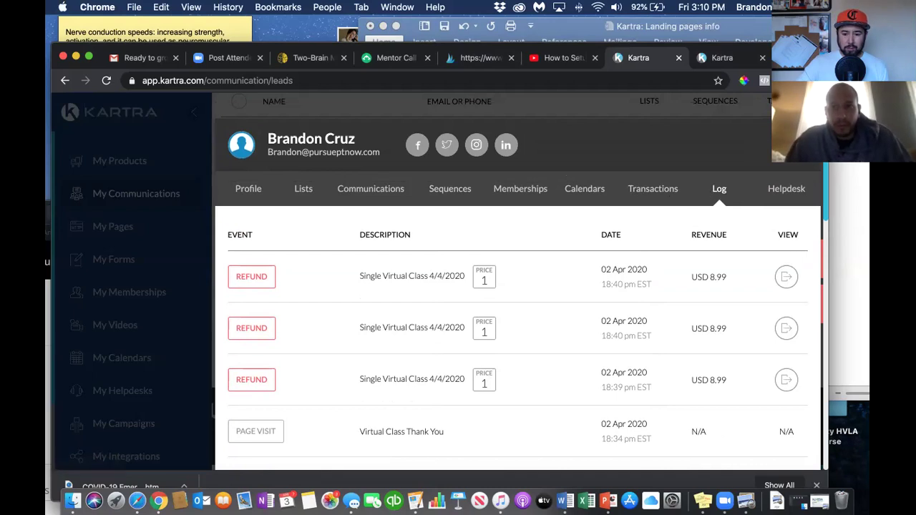
key(Escape)
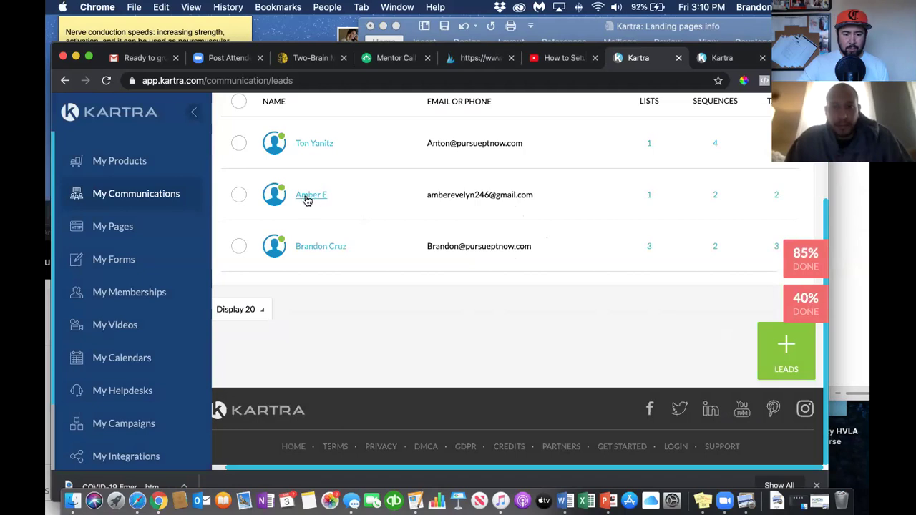
Open the first lead's record, review its activity log for sales and page visits, and close the record
click(310, 142)
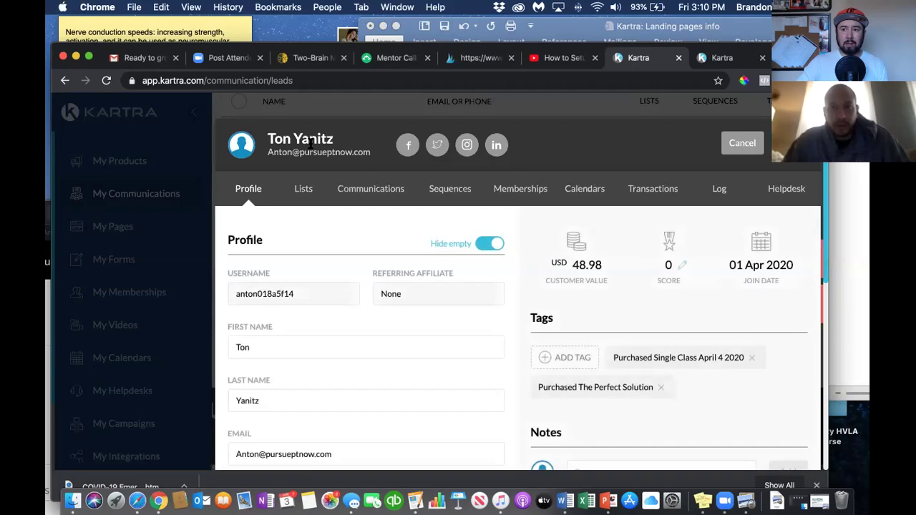
click(721, 194)
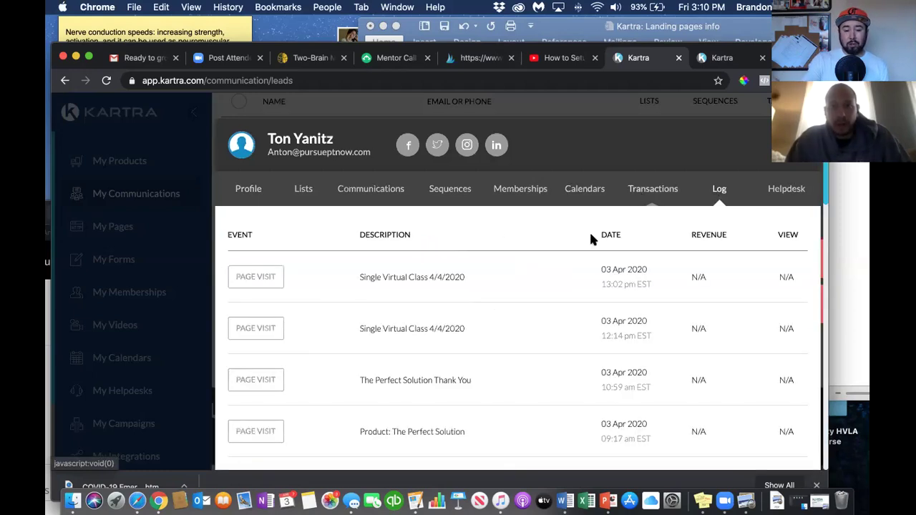
scroll(590, 236, down, 3)
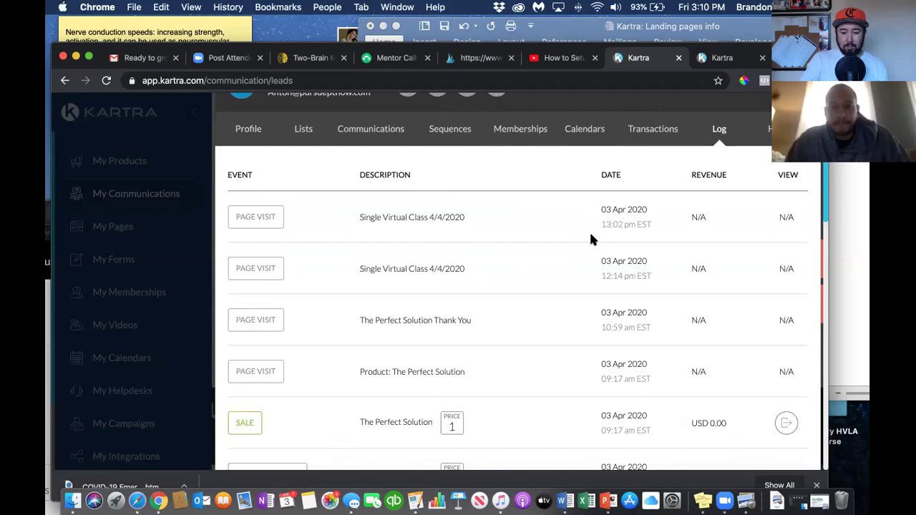
scroll(590, 240, down, 5)
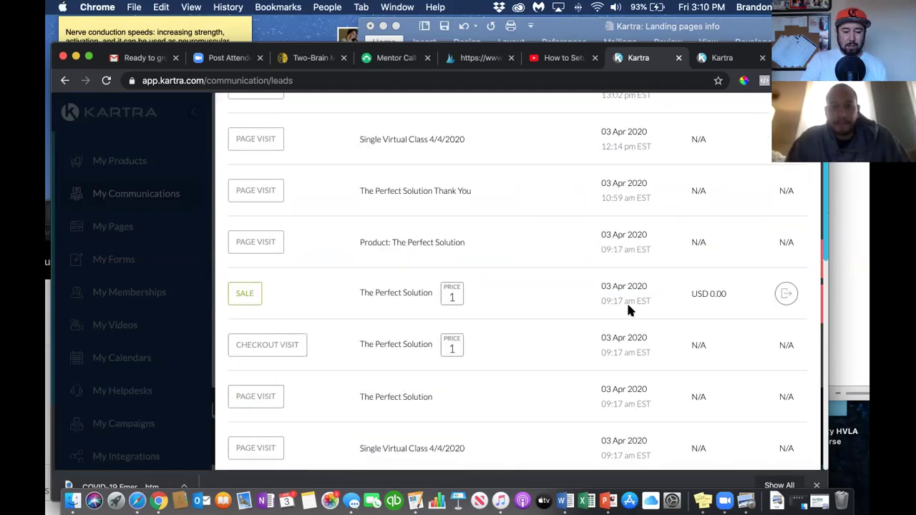
scroll(627, 304, down, 1)
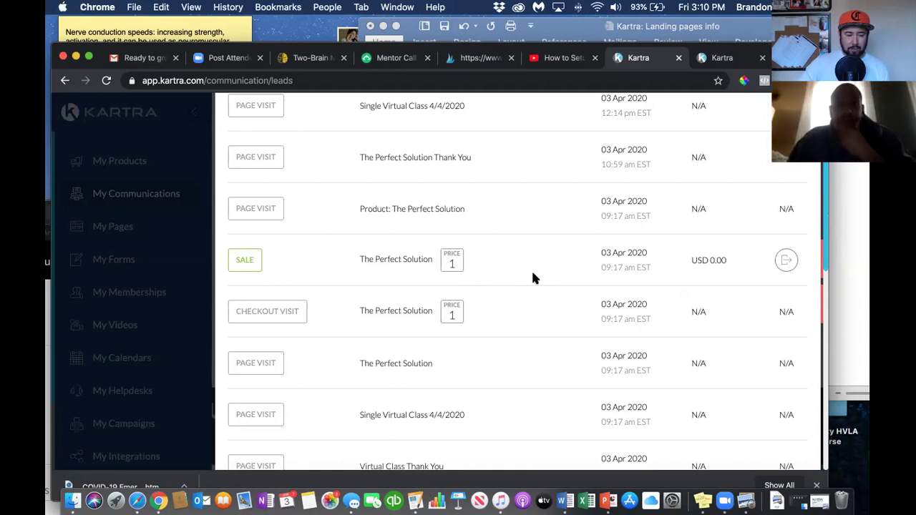
scroll(773, 212, up, 5)
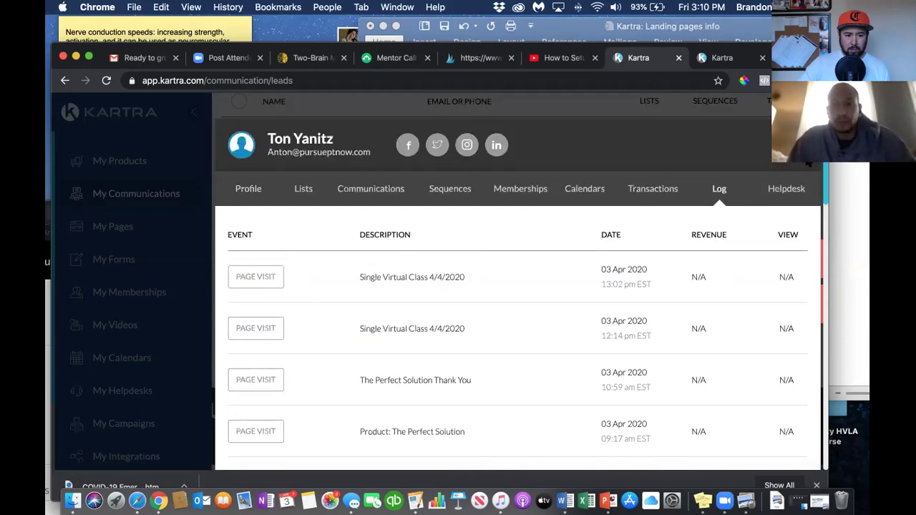
key(Escape)
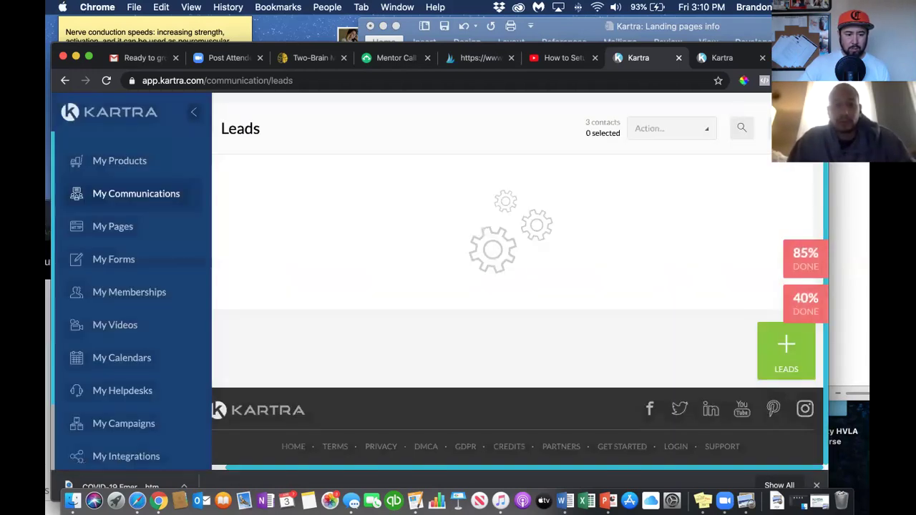
key(XF86MonBrightnessUp)
key(XF86MonBrightnessUp)
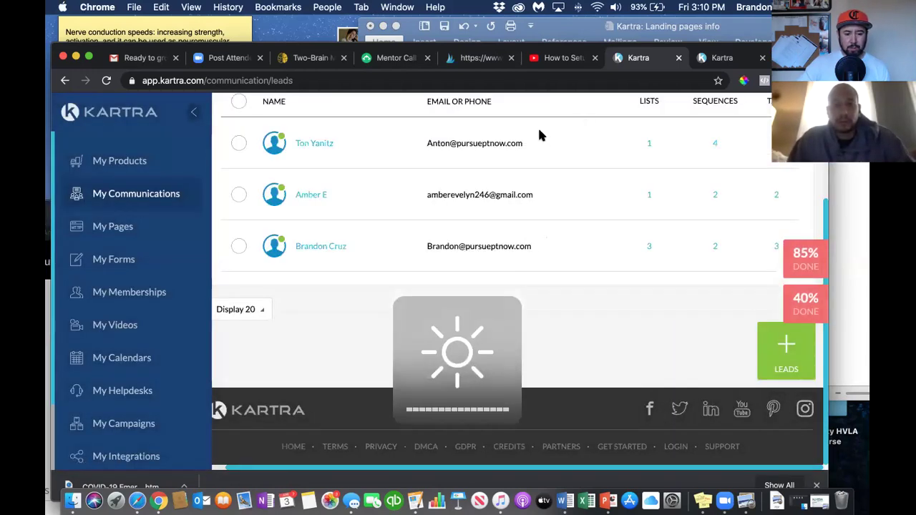
Open the forms overview and look through the existing subscription forms, from Virtual Class Registration to Headache & Migraines
click(123, 259)
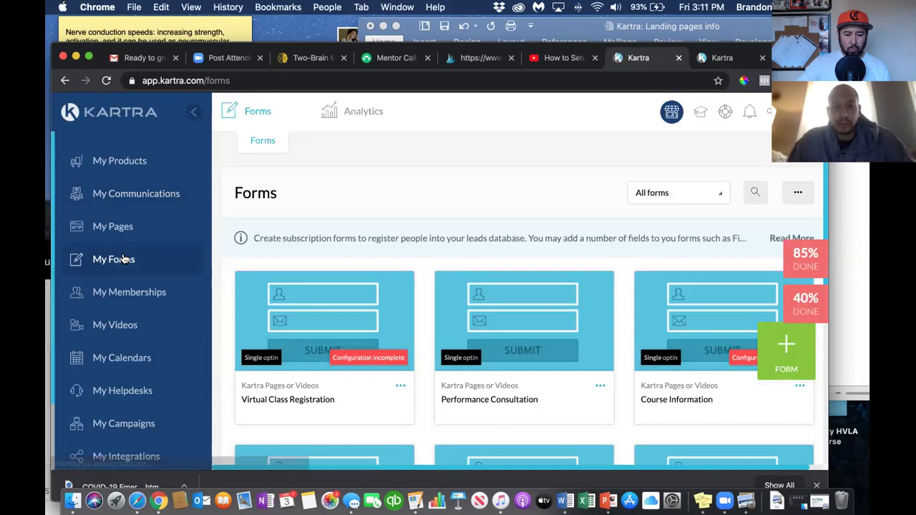
scroll(123, 257, down, 1)
scroll(123, 258, up, 1)
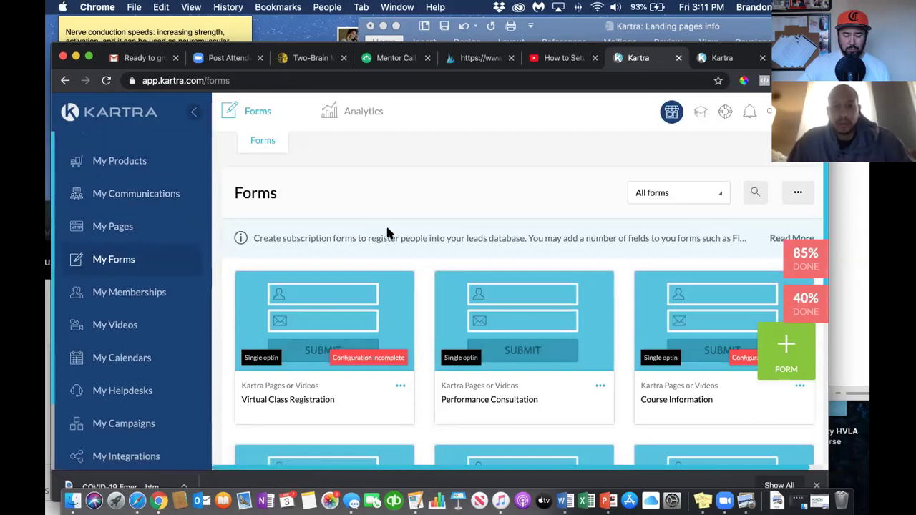
scroll(387, 233, down, 5)
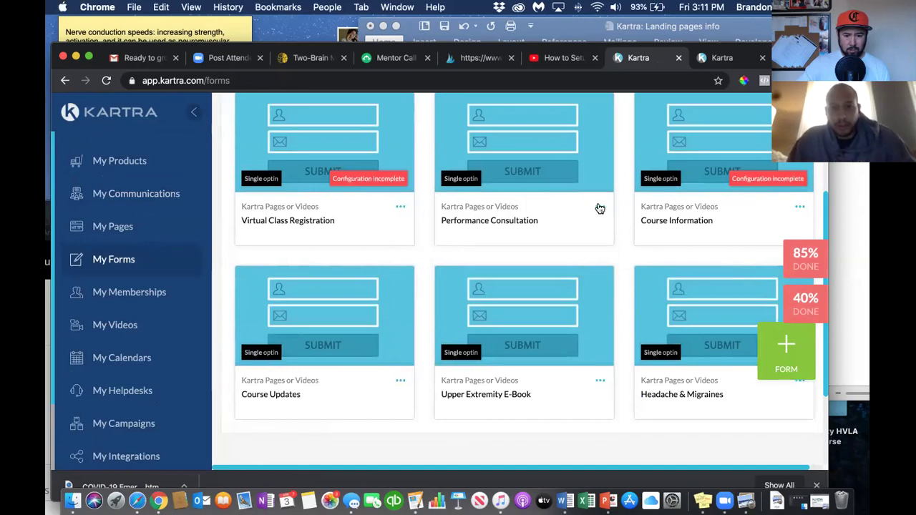
scroll(562, 220, down, 1)
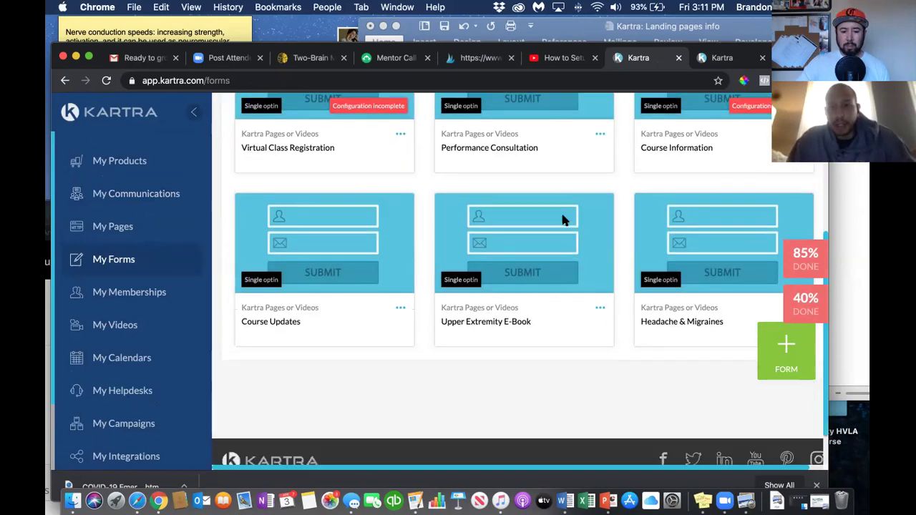
scroll(562, 221, up, 4)
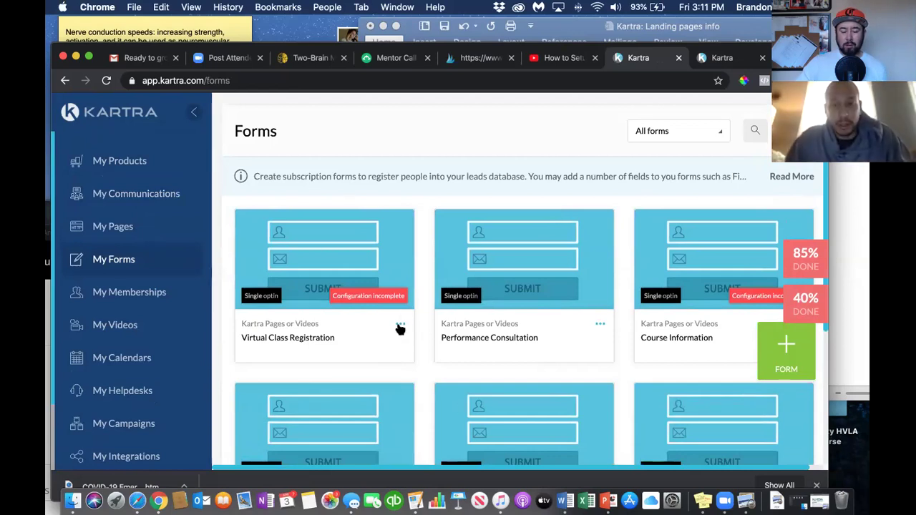
scroll(400, 328, down, 2)
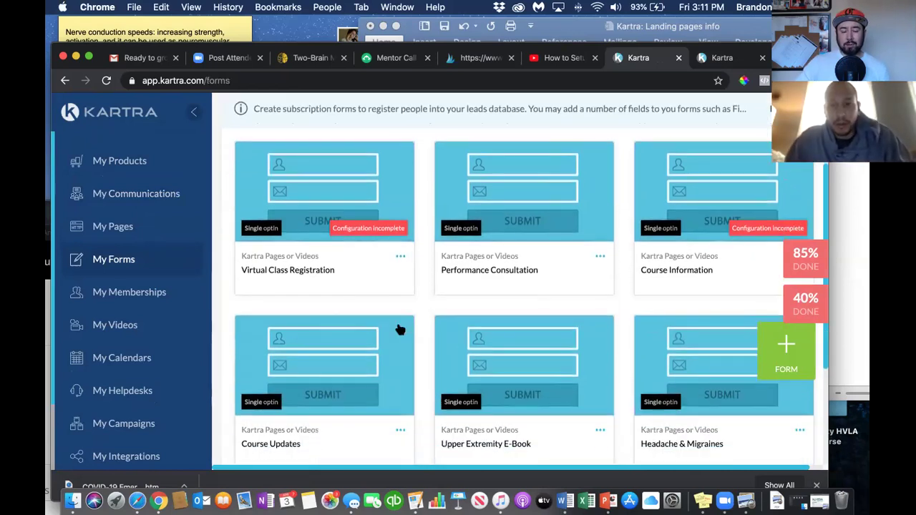
scroll(150, 186, up, 1)
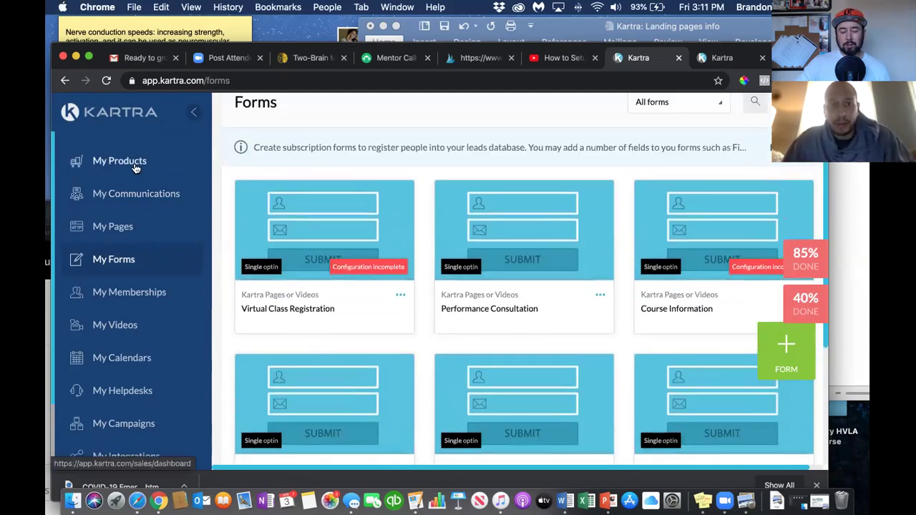
Open the products overview and select The Perfect Solution from the product list
click(136, 167)
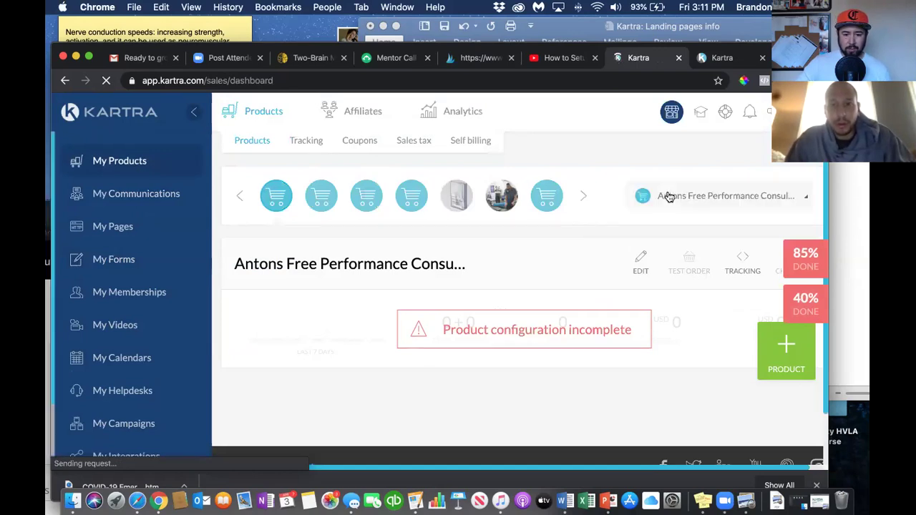
click(675, 196)
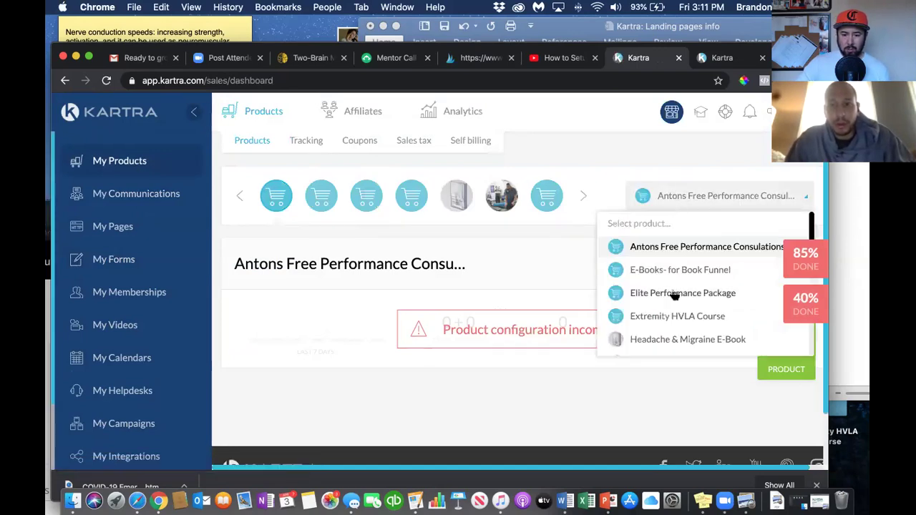
scroll(675, 293, down, 3)
scroll(675, 294, down, 5)
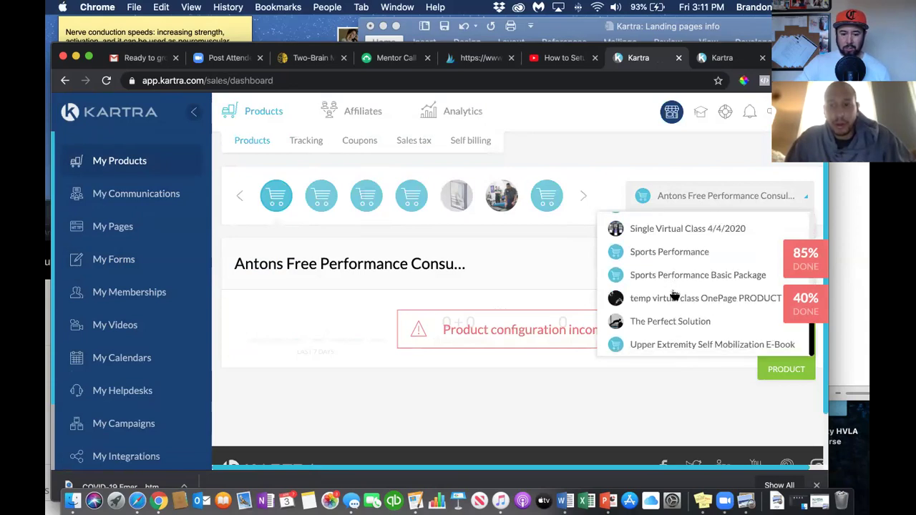
click(675, 284)
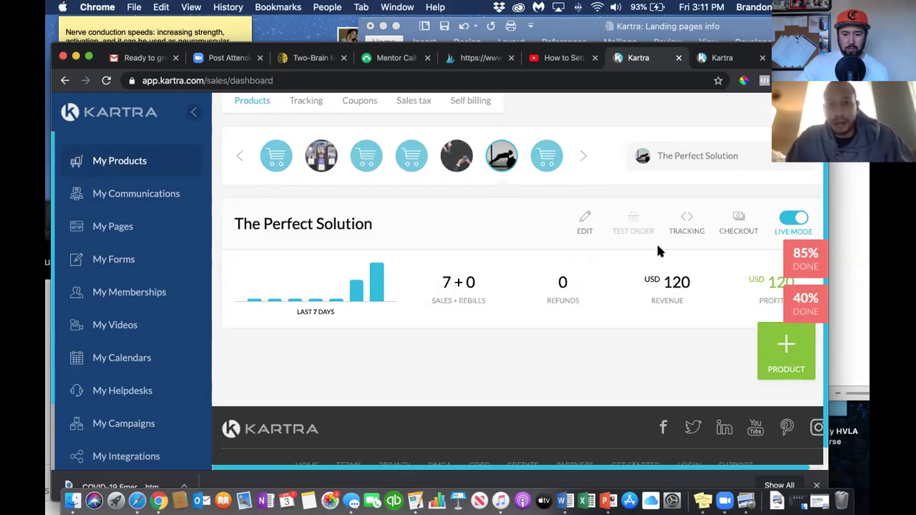
Open The Perfect Solution for editing, keeping its internal product name
click(585, 220)
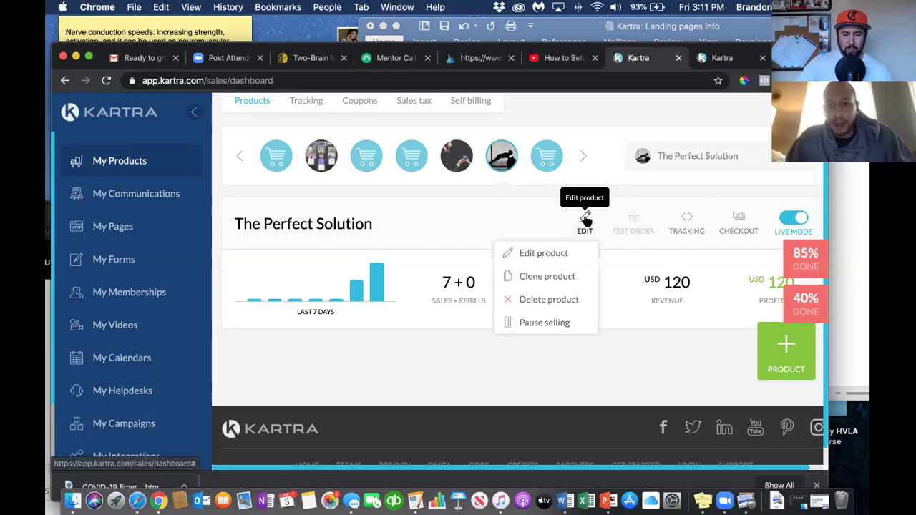
click(557, 255)
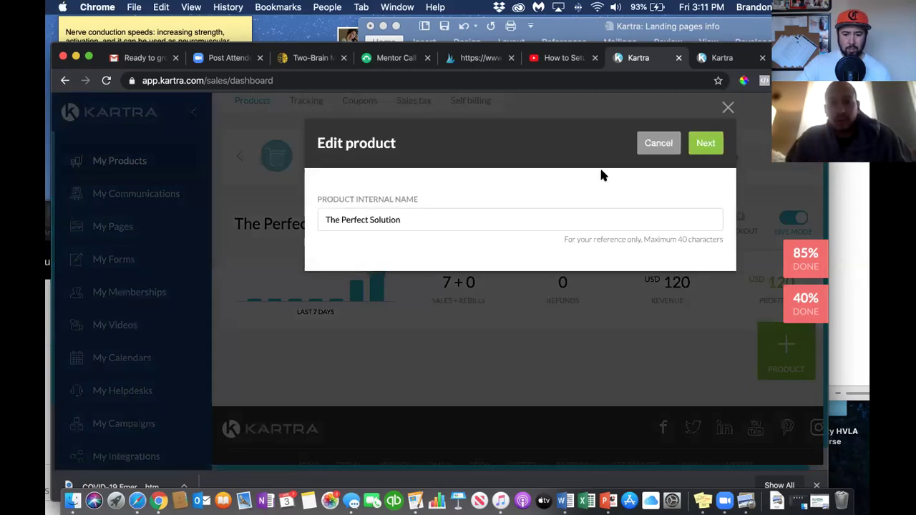
click(707, 143)
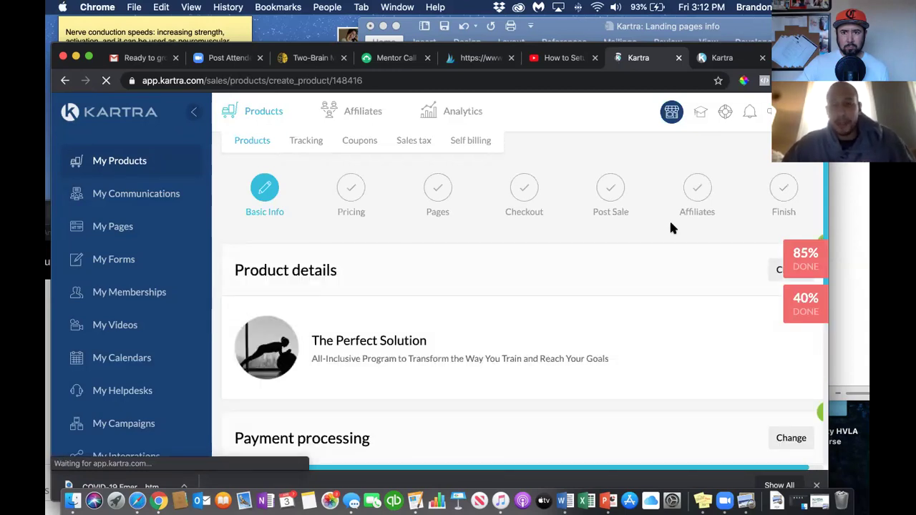
Review the product's basic info and payment processing options, and proceed to the Pricing stage
scroll(645, 258, down, 1)
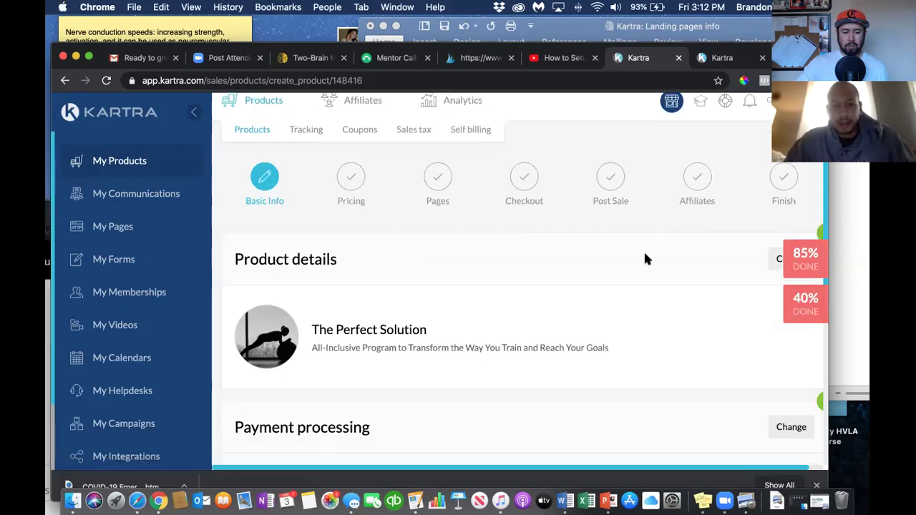
scroll(645, 259, down, 2)
scroll(644, 258, down, 2)
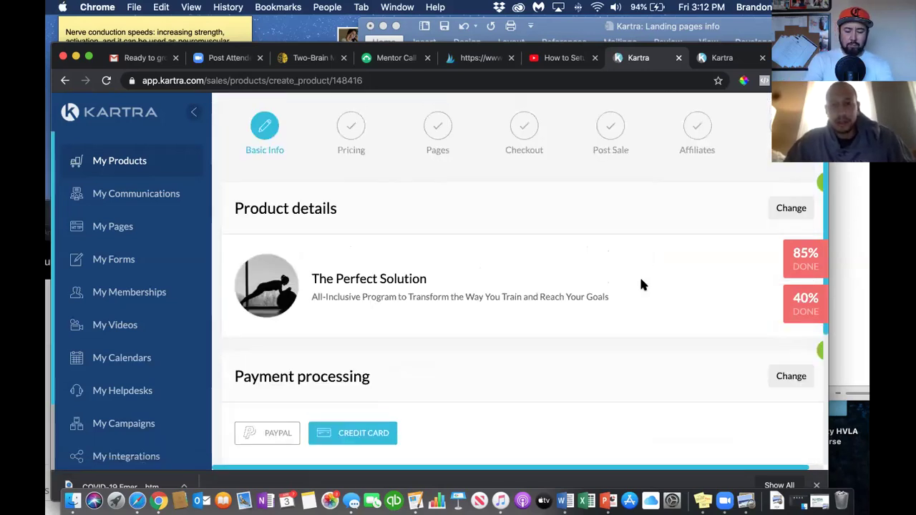
scroll(641, 280, down, 3)
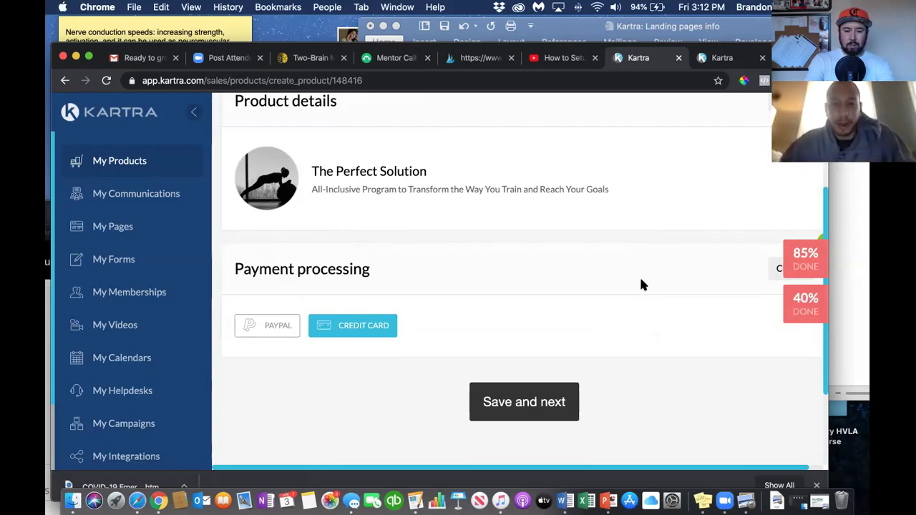
scroll(583, 313, up, 3)
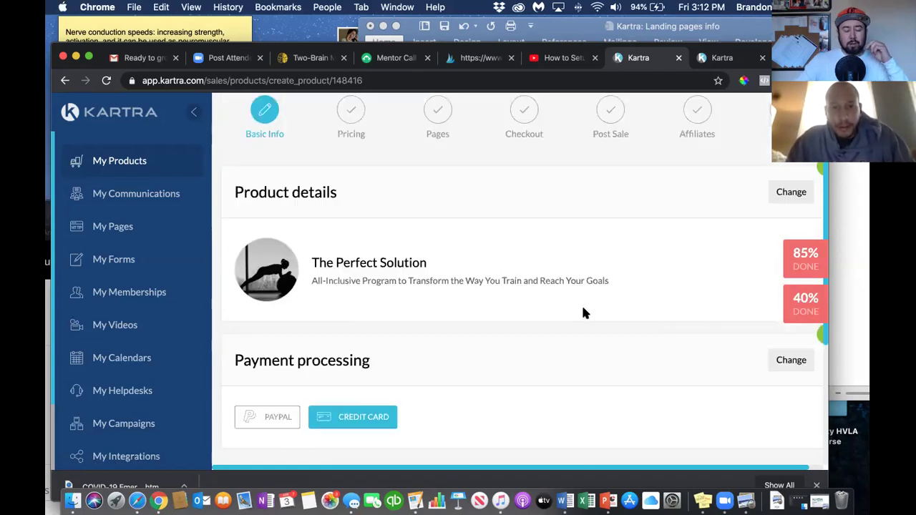
scroll(583, 312, down, 1)
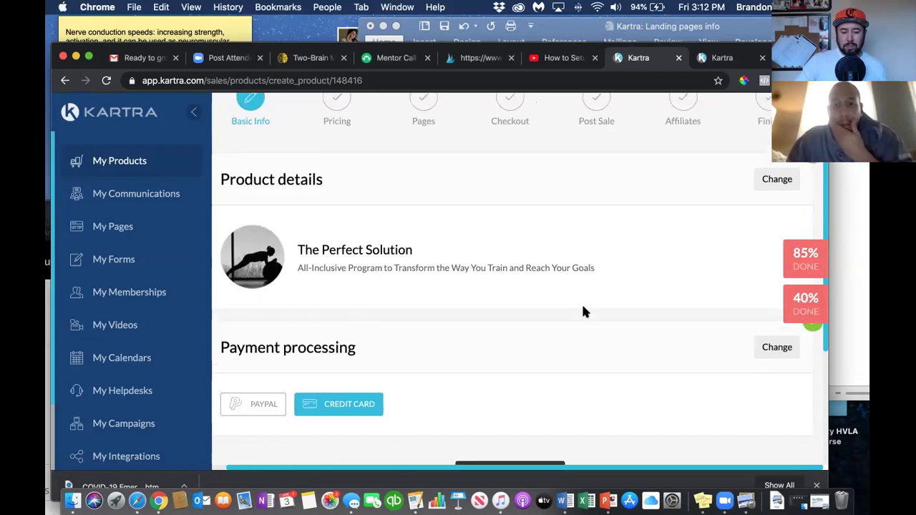
scroll(565, 339, down, 3)
click(530, 376)
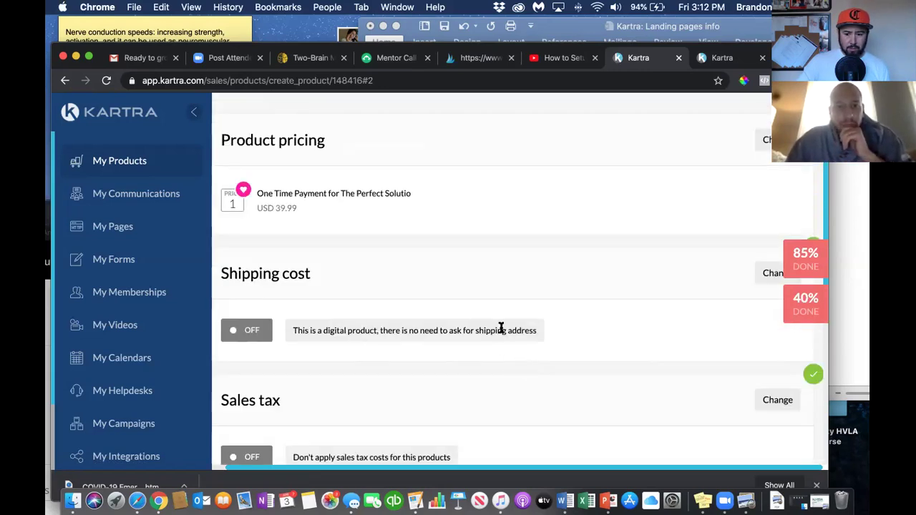
Check the product's pricing, shipping, sales tax and refund policy settings, and proceed to the Pages stage
scroll(500, 329, down, 5)
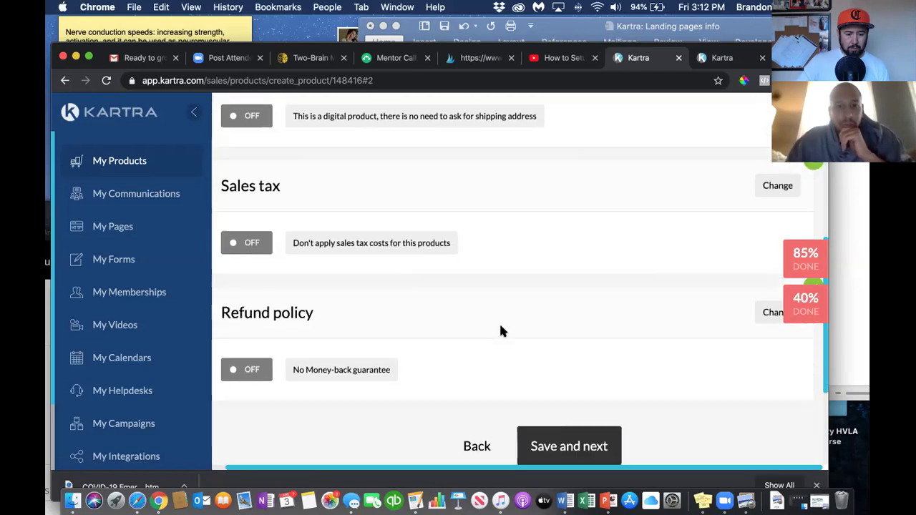
scroll(498, 331, down, 2)
click(540, 294)
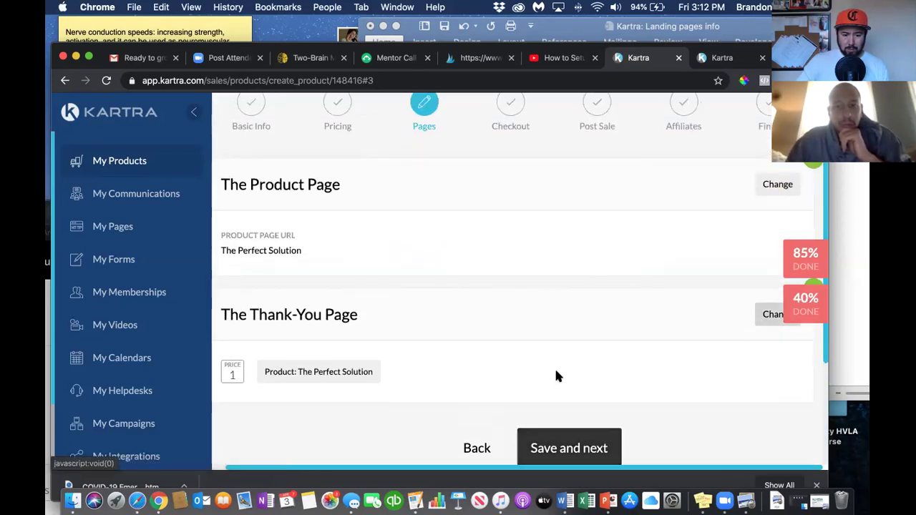
Check the destination settings of the product's thank-you page, save them as they are, and proceed to the Checkout stage
click(763, 316)
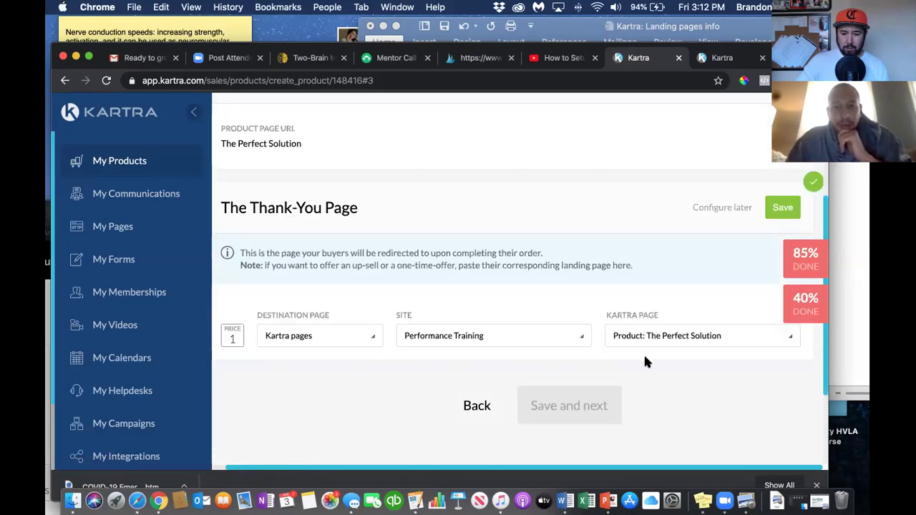
click(778, 210)
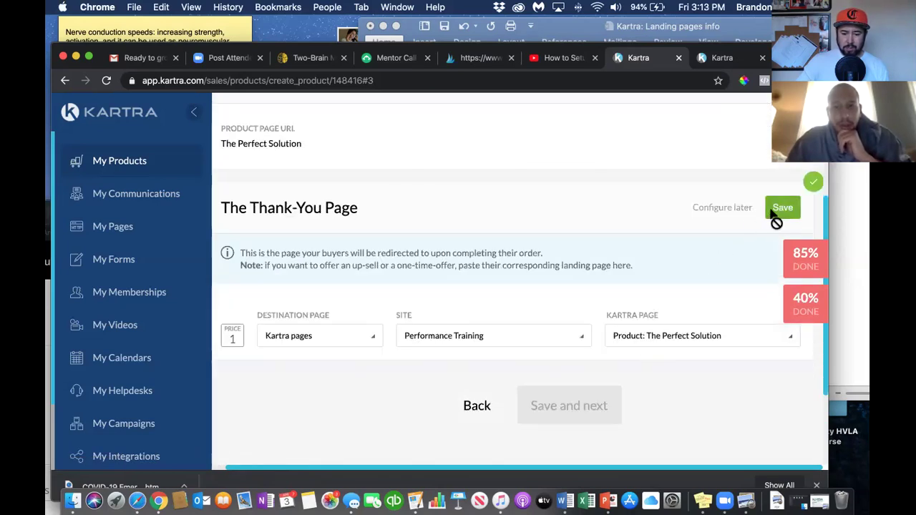
click(580, 336)
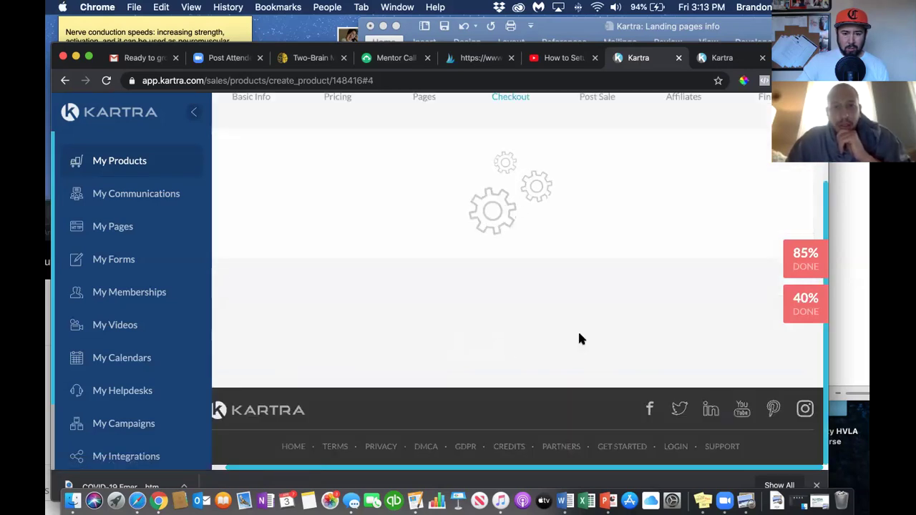
Review the checkout settings from look and feel to bump offers, and proceed to the Post Sale stage
scroll(580, 338, down, 1)
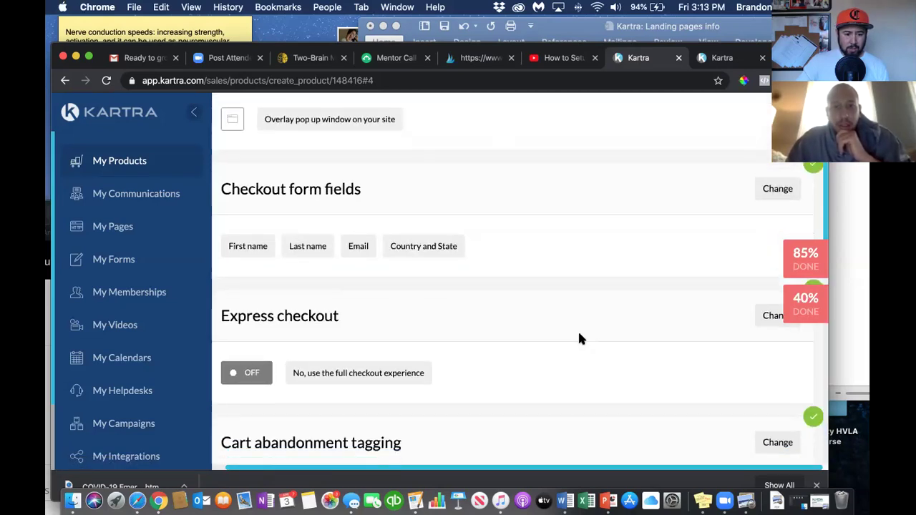
scroll(580, 338, up, 5)
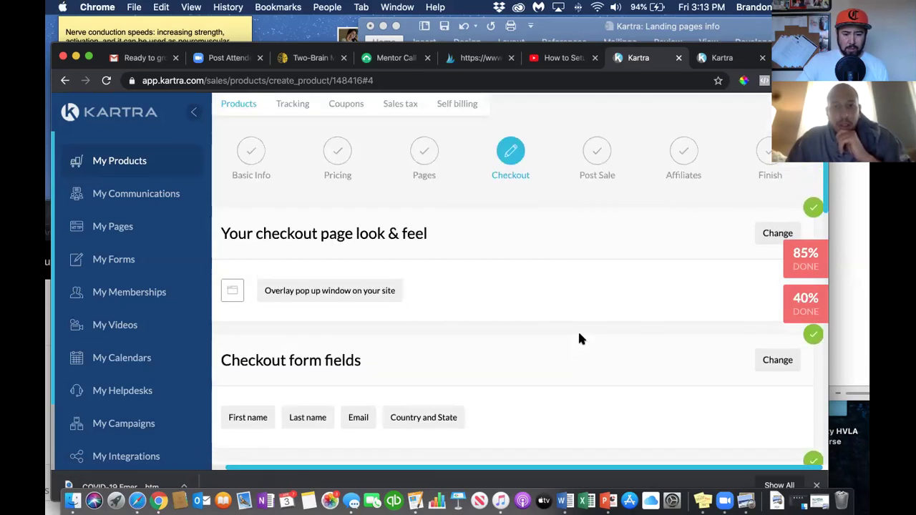
scroll(580, 338, down, 5)
scroll(579, 339, down, 5)
scroll(580, 339, down, 10)
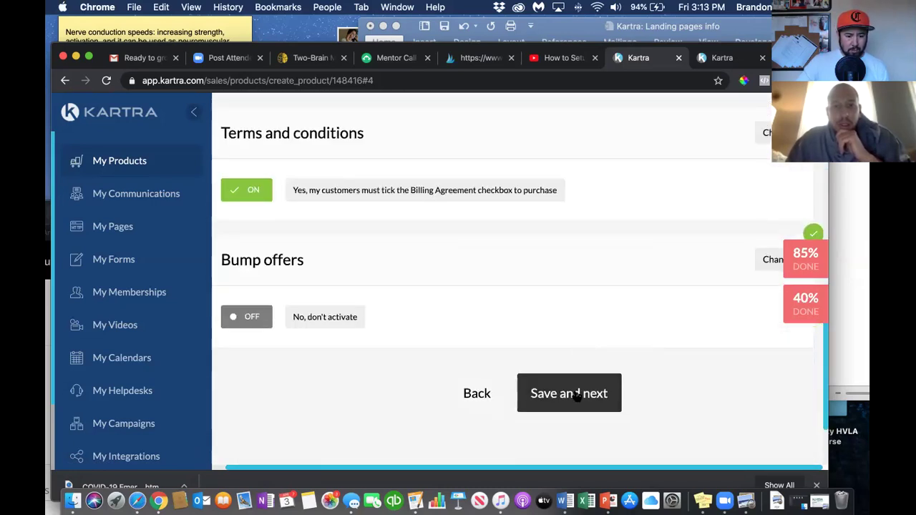
click(577, 398)
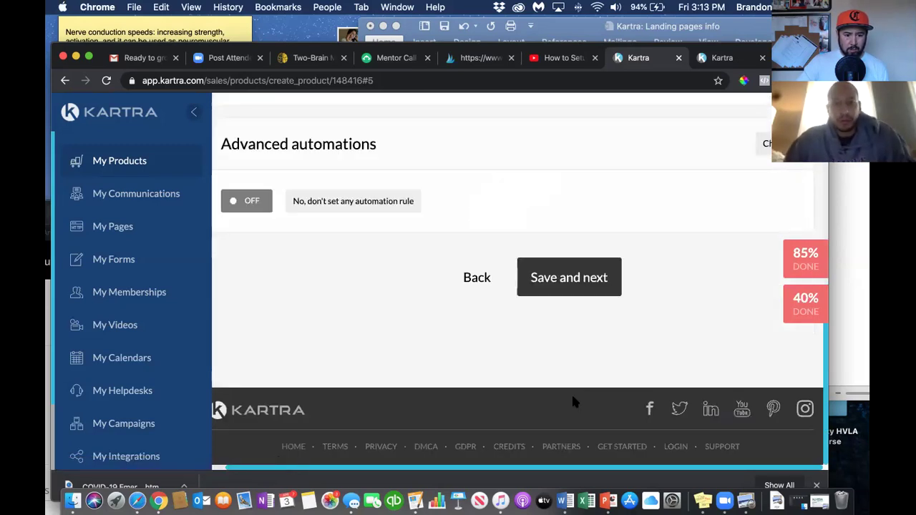
Check the Post Sale customers list, and add the line "Not tied to a list" beneath "Purchase initiates" in the Word notes
scroll(572, 397, up, 5)
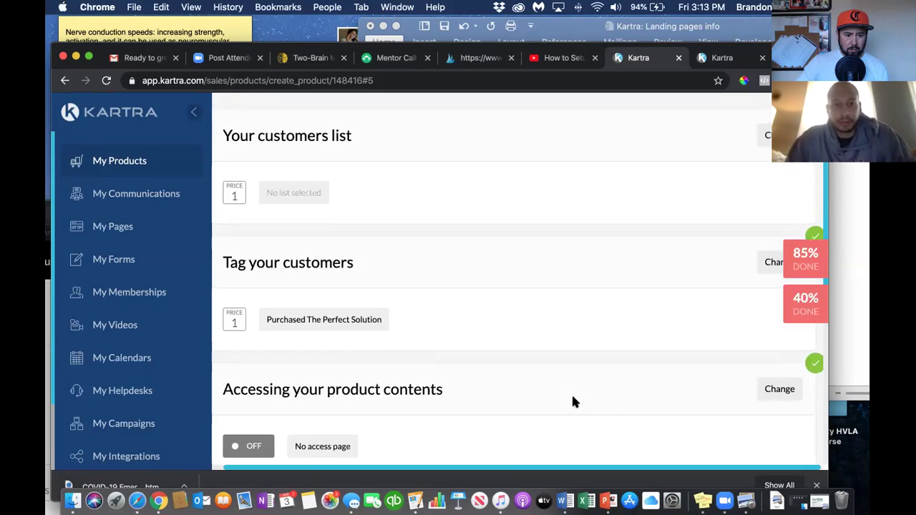
scroll(572, 402, up, 3)
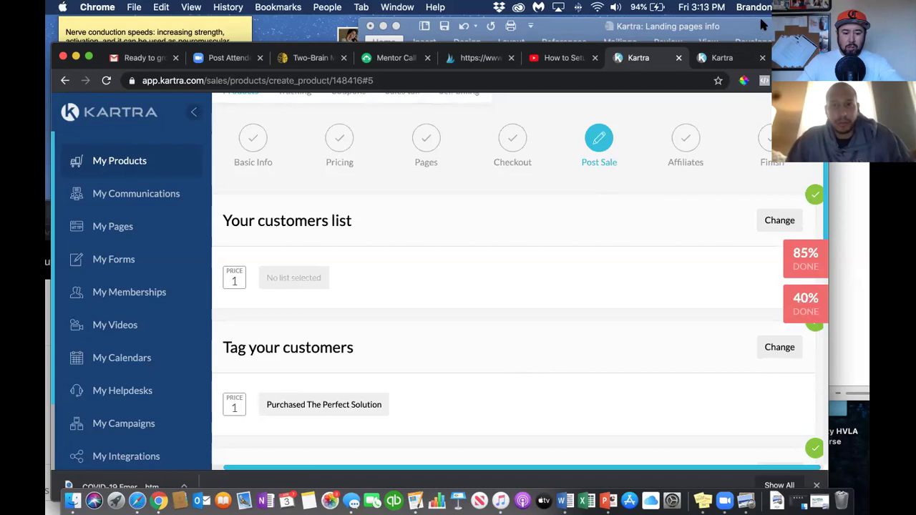
drag(782, 56, 751, 50)
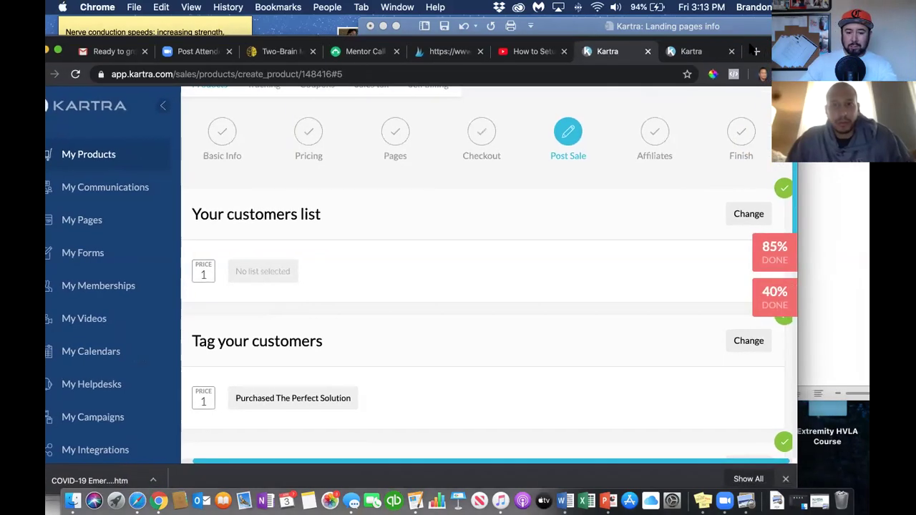
click(844, 166)
key(Return)
text(Not )
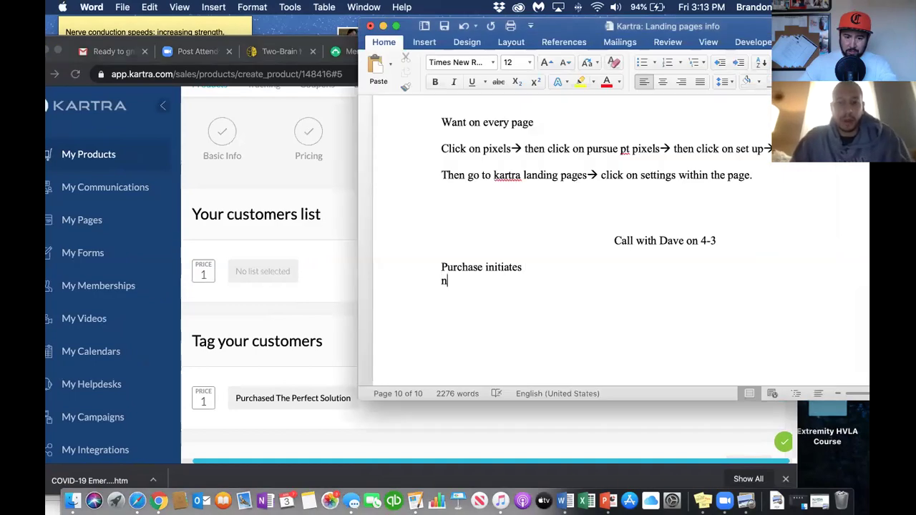
text(tied to a list)
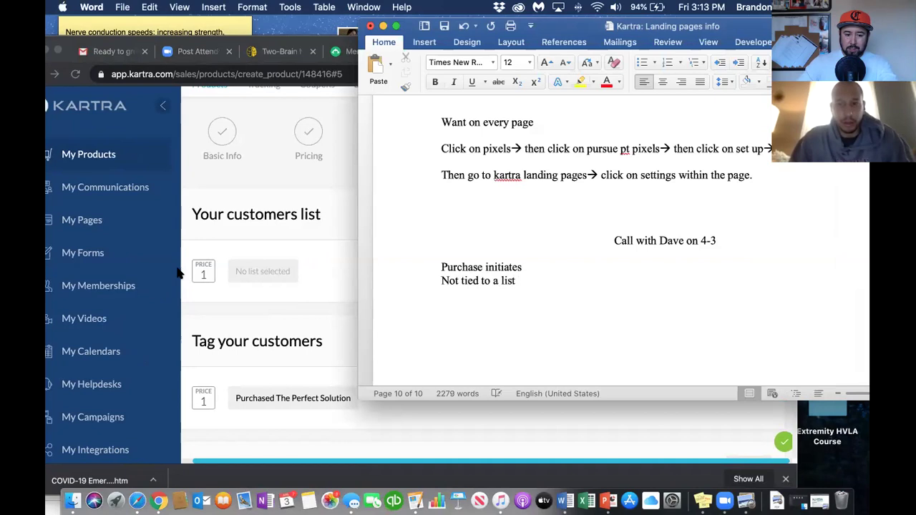
Change the product's customers list setting in Chrome, choosing the Pursue Fitness list for Price 1
click(329, 225)
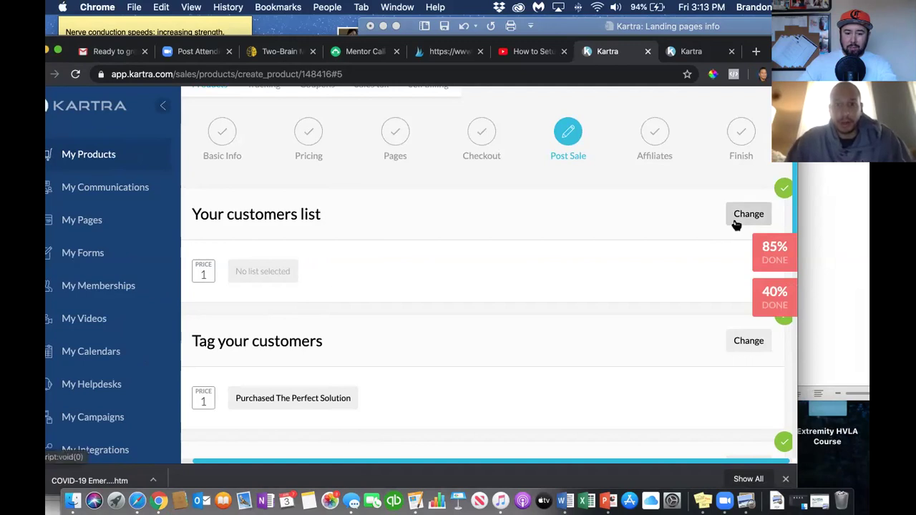
click(735, 223)
click(664, 301)
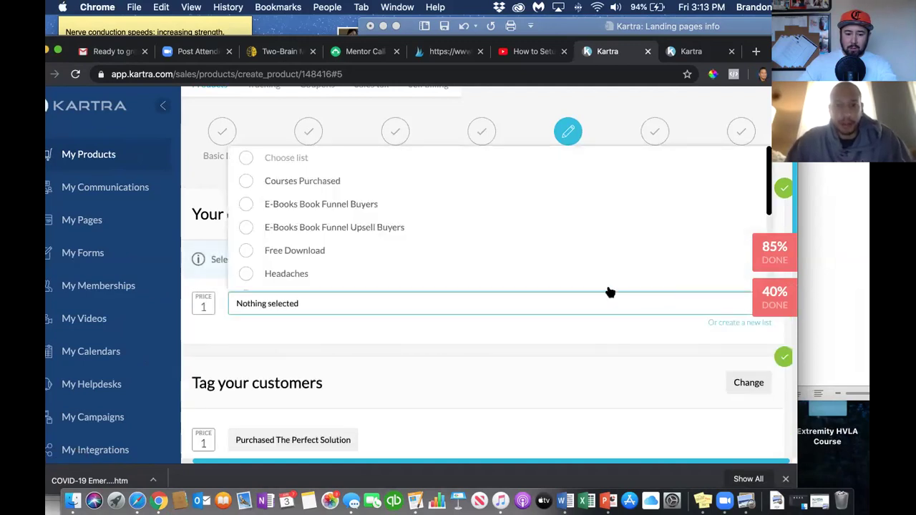
scroll(521, 231, down, 2)
scroll(522, 231, down, 5)
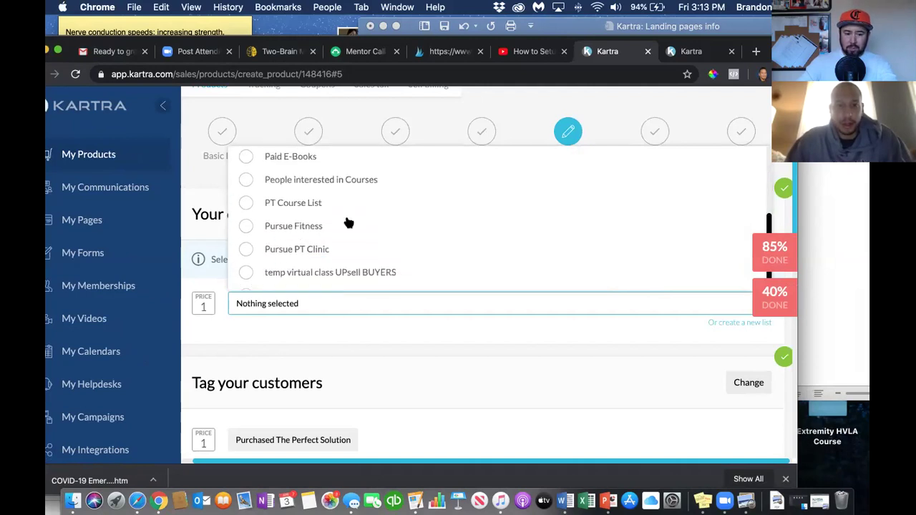
click(322, 229)
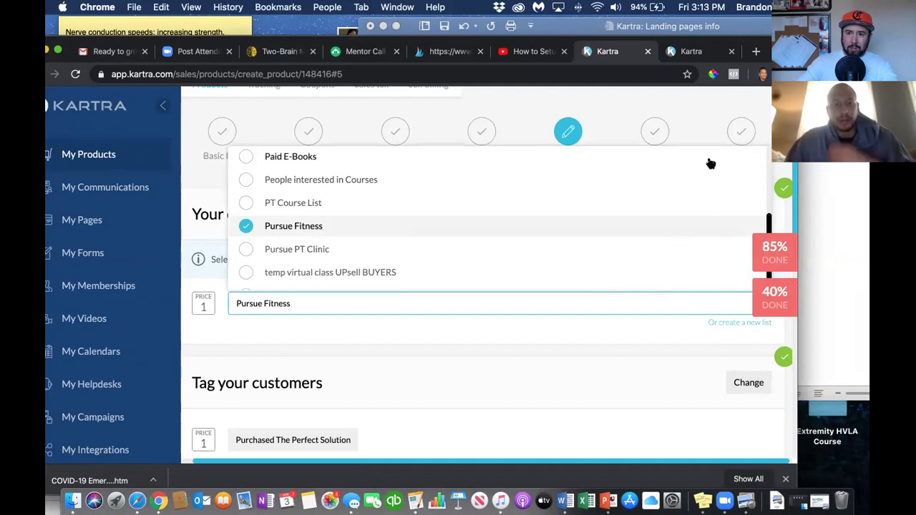
Examine the other customer lists available for Price 1, from the e-book lists to the temp virtual buyer lists
click(823, 227)
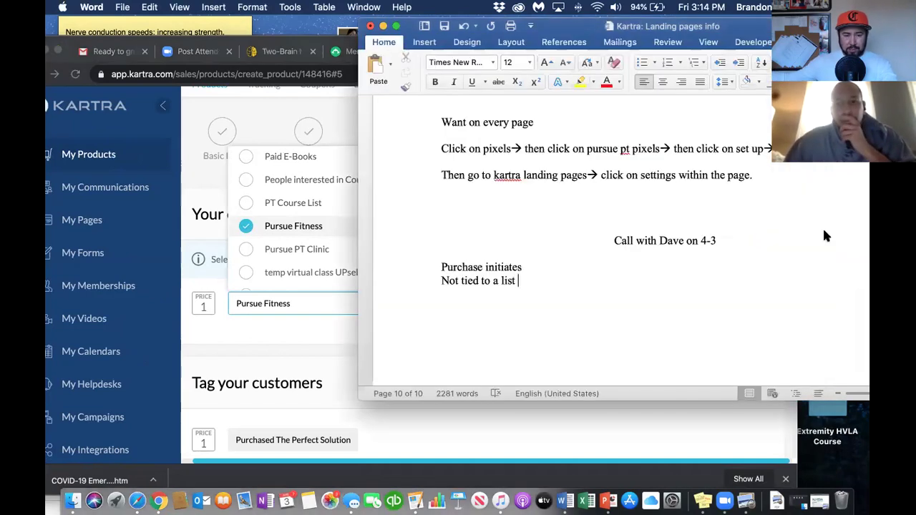
click(341, 325)
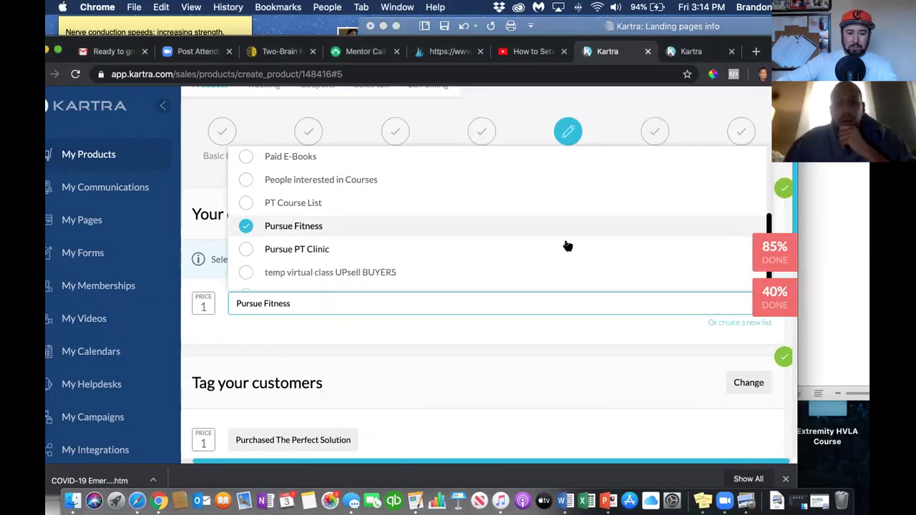
scroll(567, 246, down, 1)
scroll(568, 246, up, 3)
scroll(567, 246, up, 1)
scroll(567, 246, down, 5)
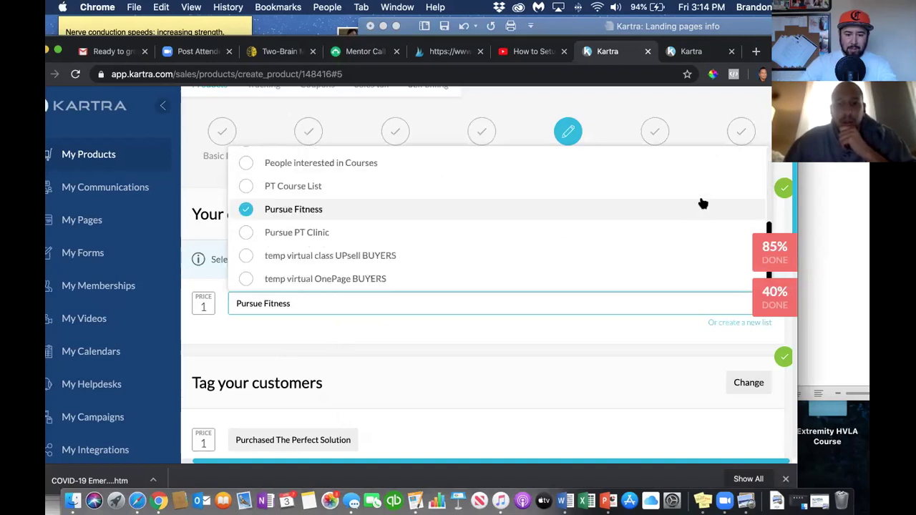
scroll(702, 204, down, 3)
scroll(703, 204, up, 4)
scroll(702, 204, down, 4)
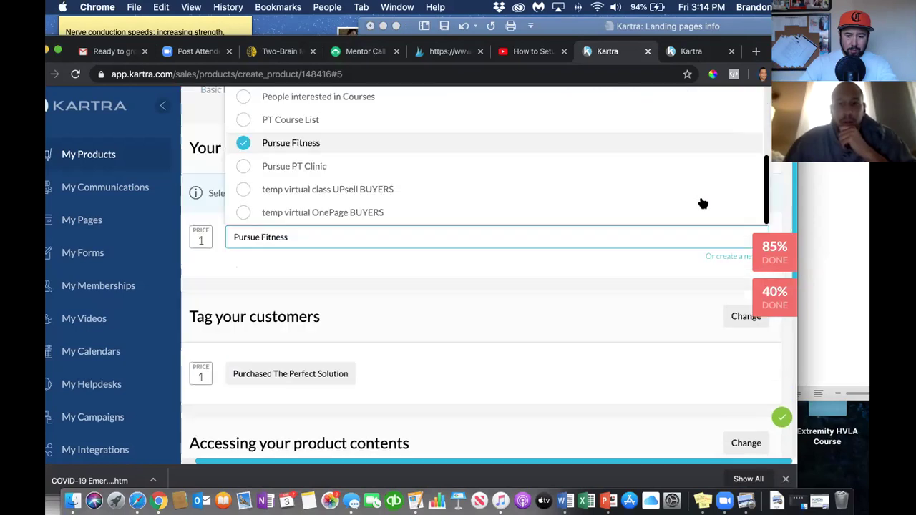
scroll(687, 194, up, 1)
Clear and reselect Pursue Fitness as the Price 1 customers list, and save the setting
click(639, 166)
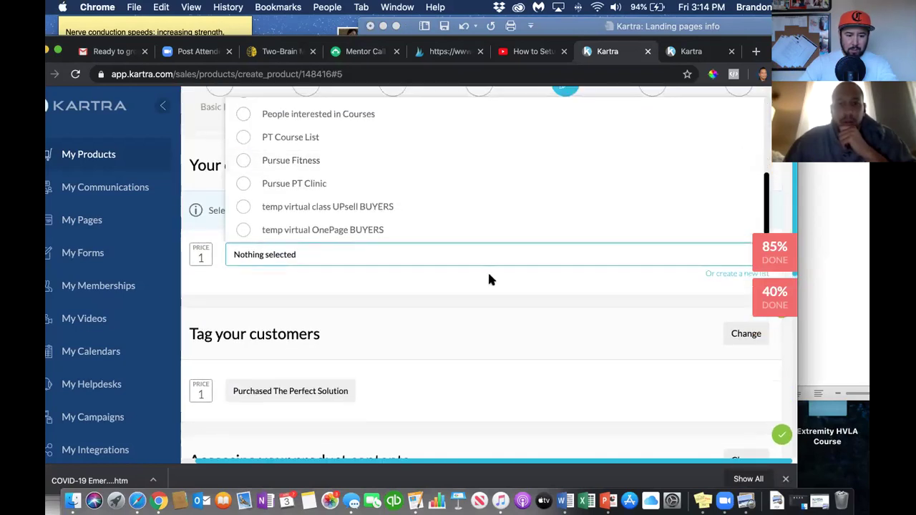
click(275, 161)
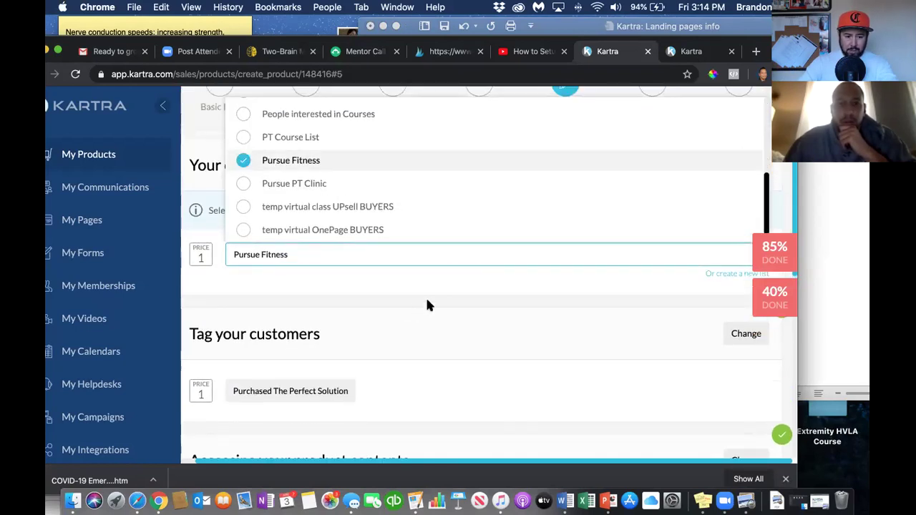
click(444, 304)
scroll(443, 303, down, 2)
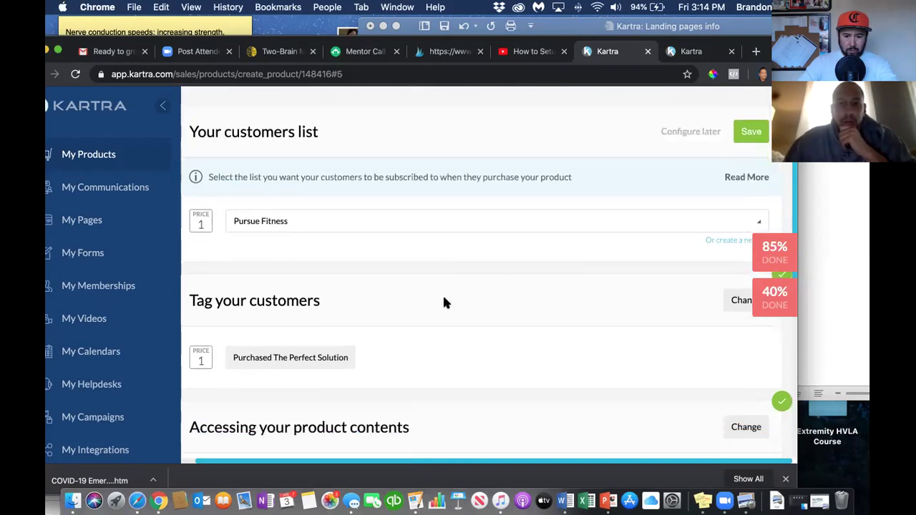
click(742, 138)
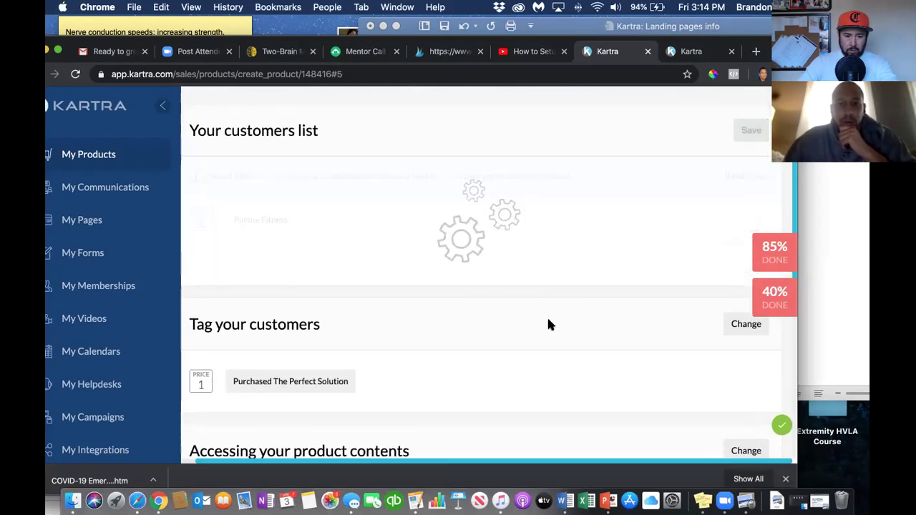
Review the Post Sale customer list, tag, content access and automation settings, and proceed to the Affiliates stage
scroll(265, 307, down, 4)
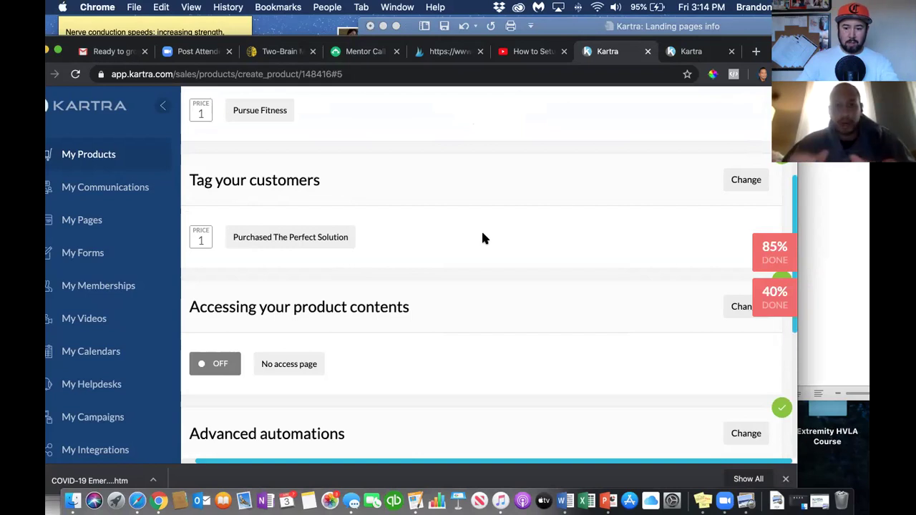
scroll(482, 238, up, 3)
scroll(482, 238, down, 2)
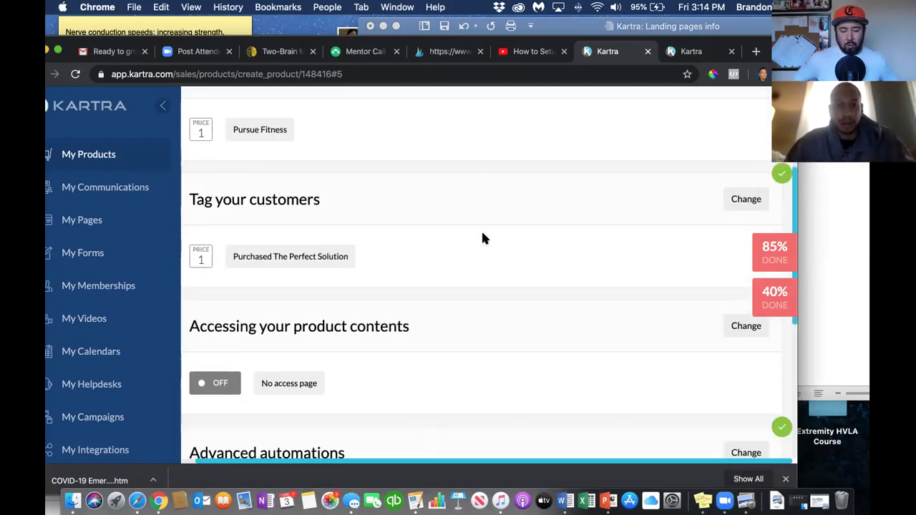
scroll(482, 239, down, 3)
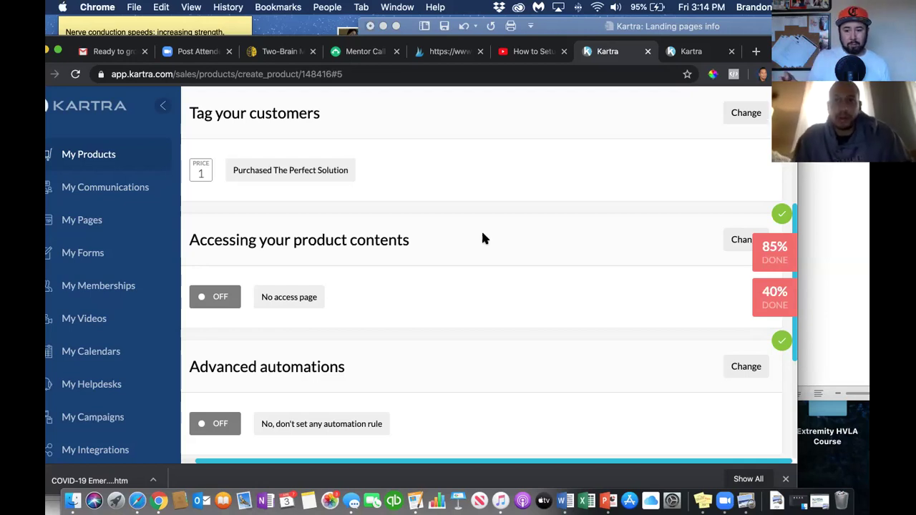
scroll(387, 237, down, 5)
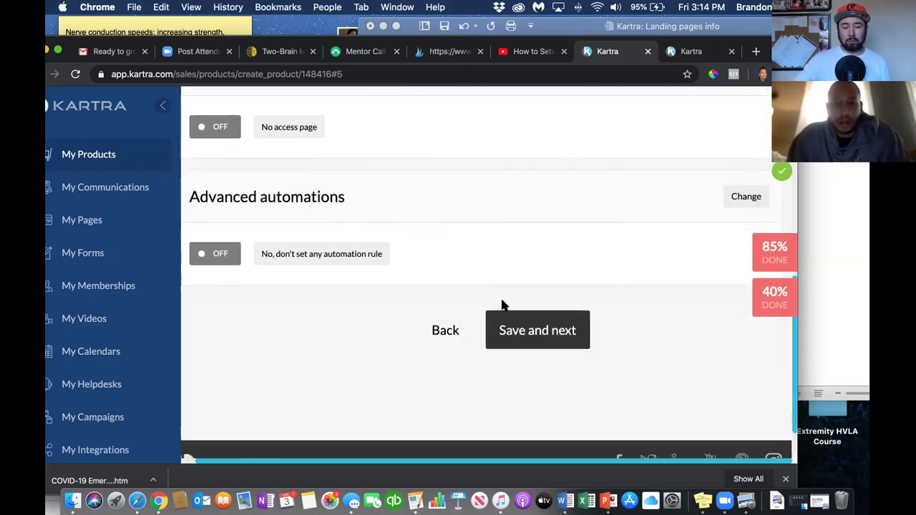
scroll(509, 241, up, 10)
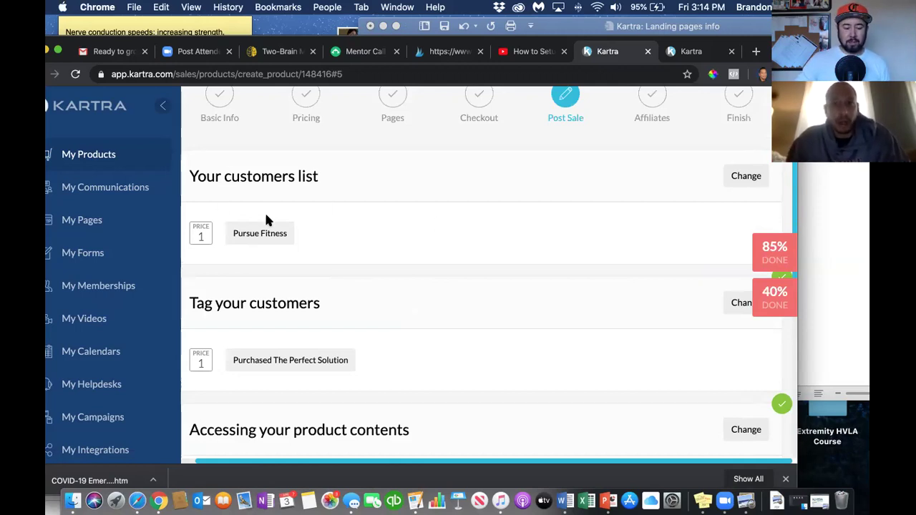
scroll(265, 214, down, 2)
scroll(265, 221, down, 8)
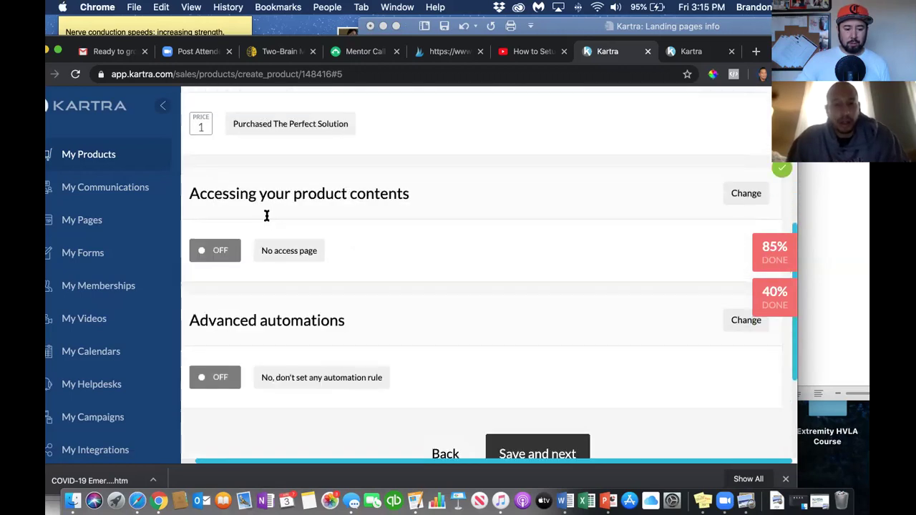
scroll(545, 301, up, 2)
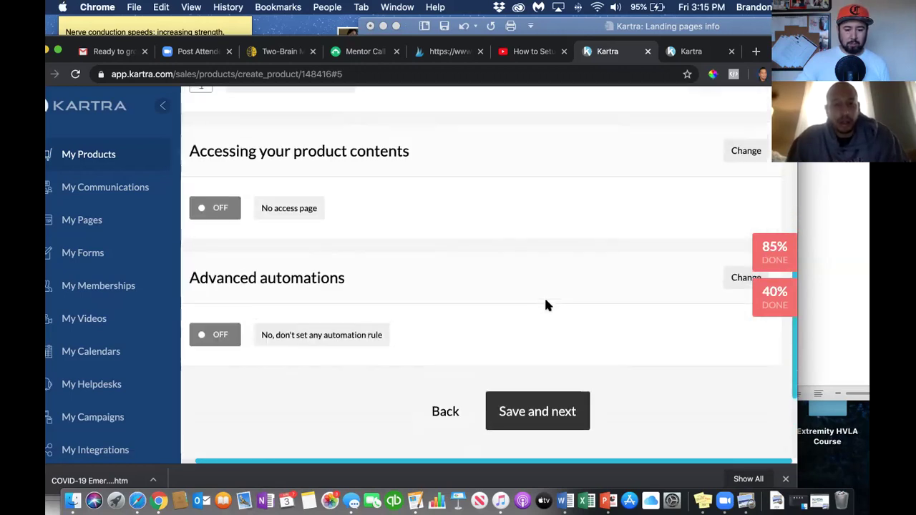
click(509, 395)
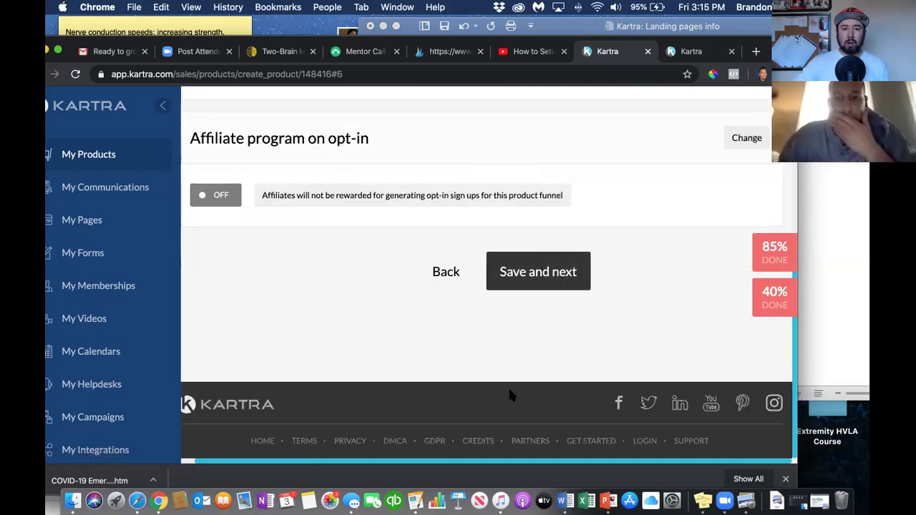
Save the affiliate settings as they are and check the product's Finish stage
scroll(512, 389, up, 3)
click(524, 386)
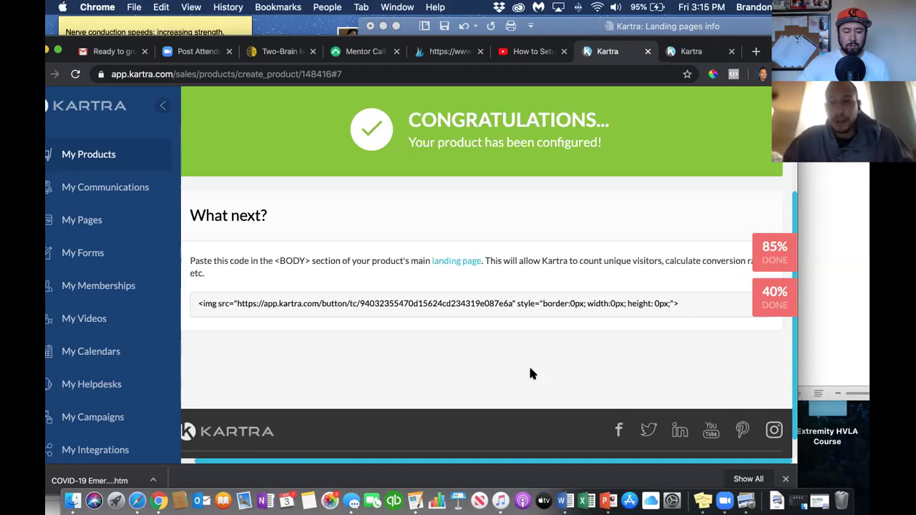
scroll(530, 373, up, 3)
scroll(530, 373, up, 1)
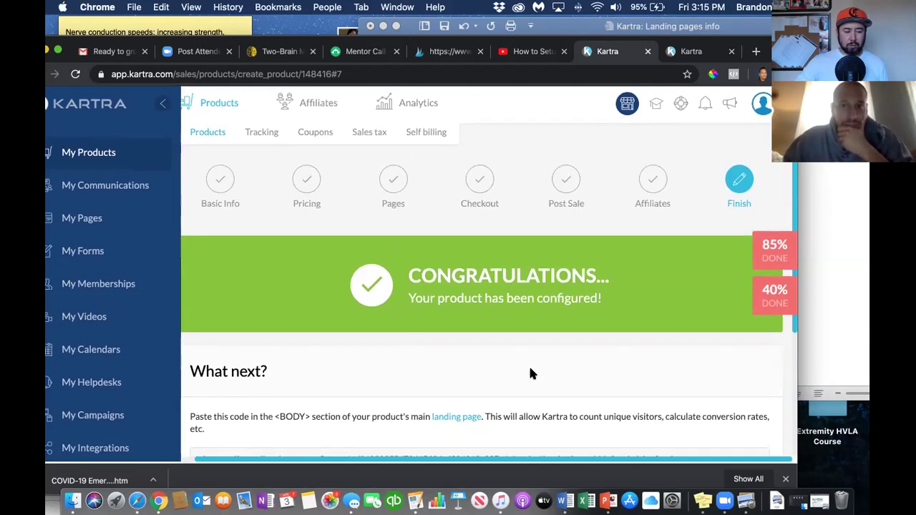
Look through the subscription forms and bring up the available actions for the Virtual Class Registration form
click(86, 256)
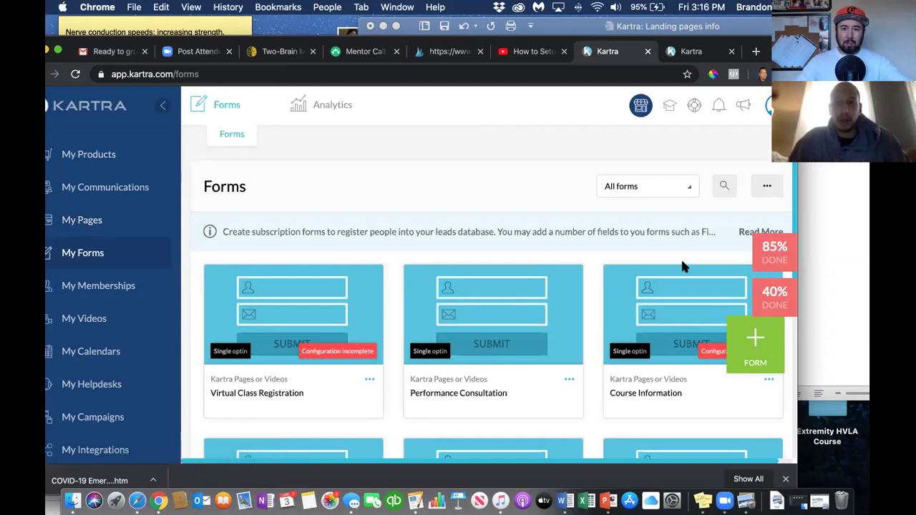
scroll(821, 279, down, 5)
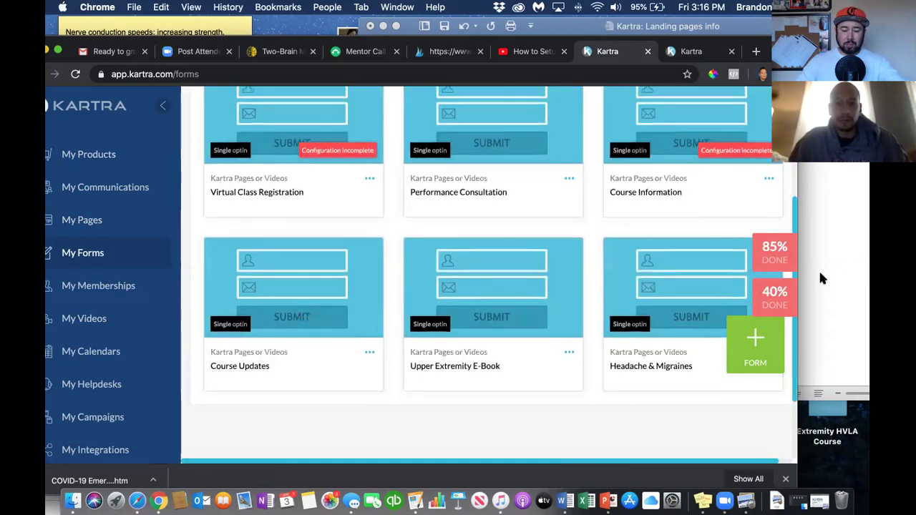
scroll(577, 261, up, 2)
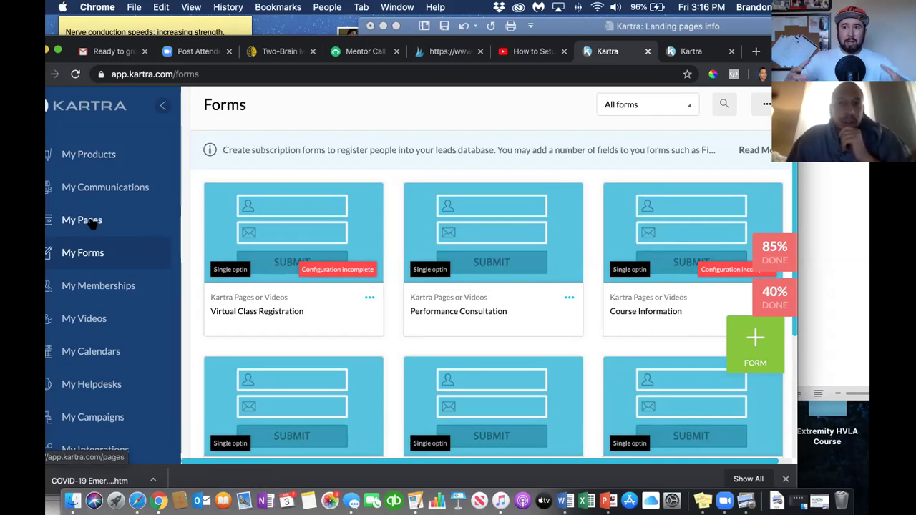
click(370, 299)
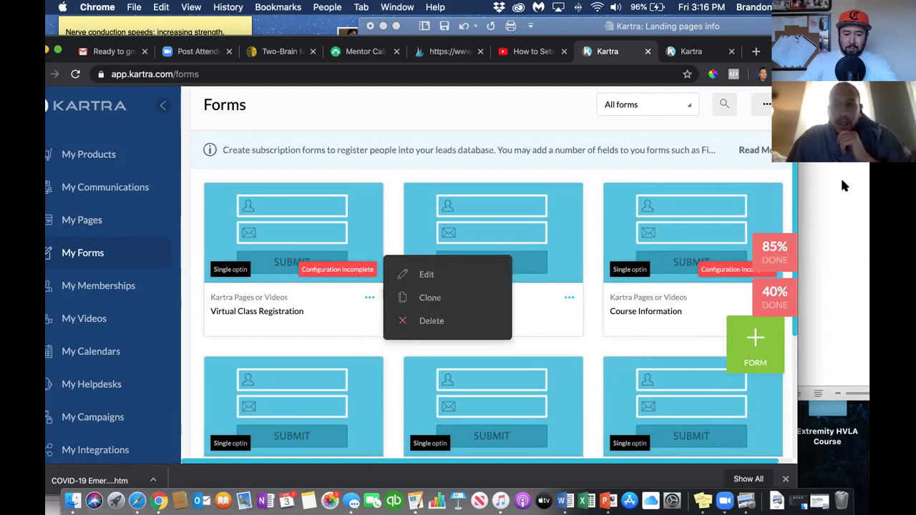
Switch to the Word notes and add the line "Create the" beneath "Not tied to a list"
click(824, 200)
key(Return)
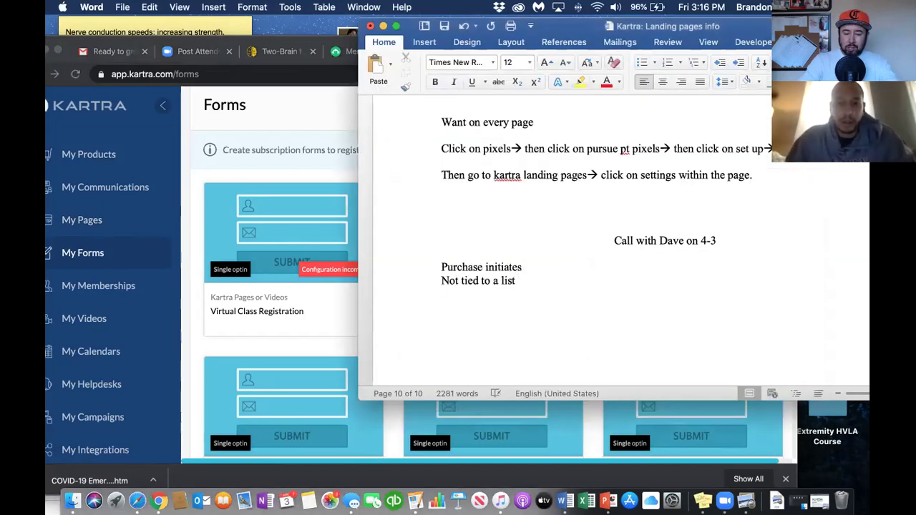
text(creat the)
key(BackSpace)
key(BackSpace)
key(BackSpace)
key(BackSpace)
text(e the)
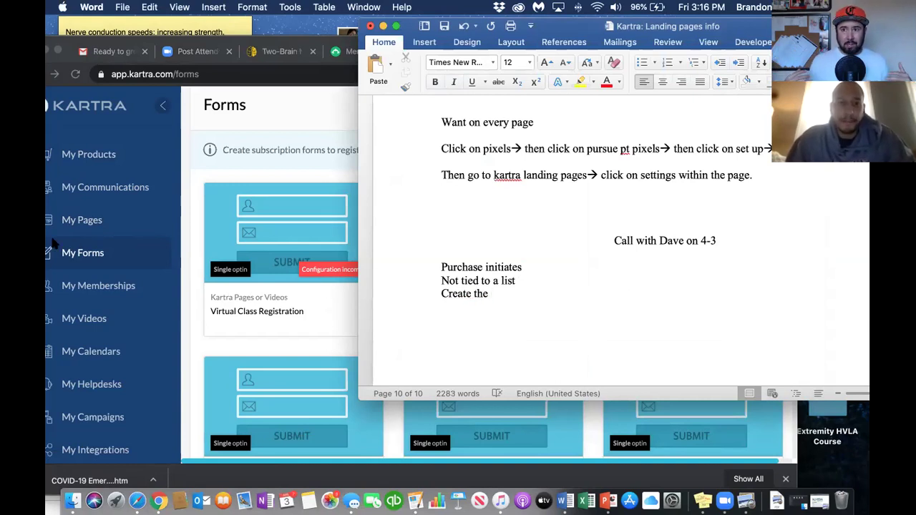
Return to Kartra in Chrome and open the Single Virtual Class 4/4/2020 page for editing in the page builder
click(81, 223)
click(84, 223)
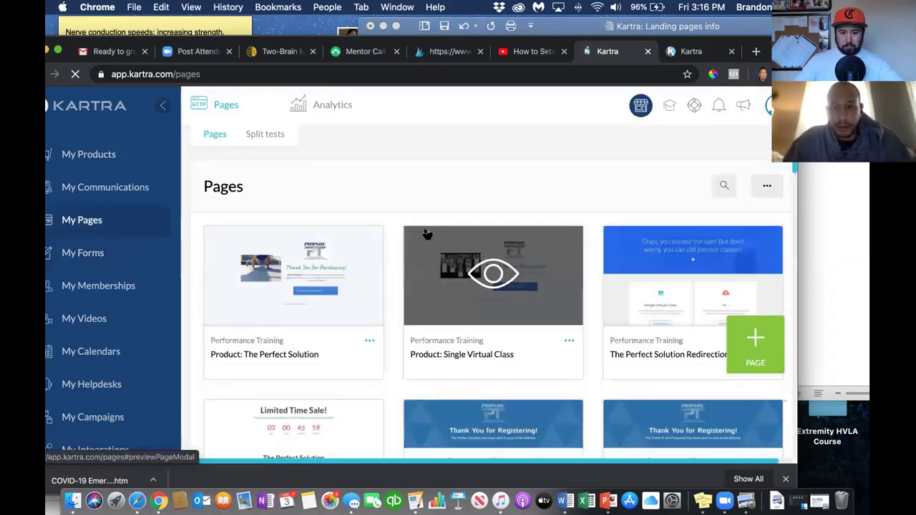
scroll(427, 234, down, 3)
scroll(427, 234, down, 4)
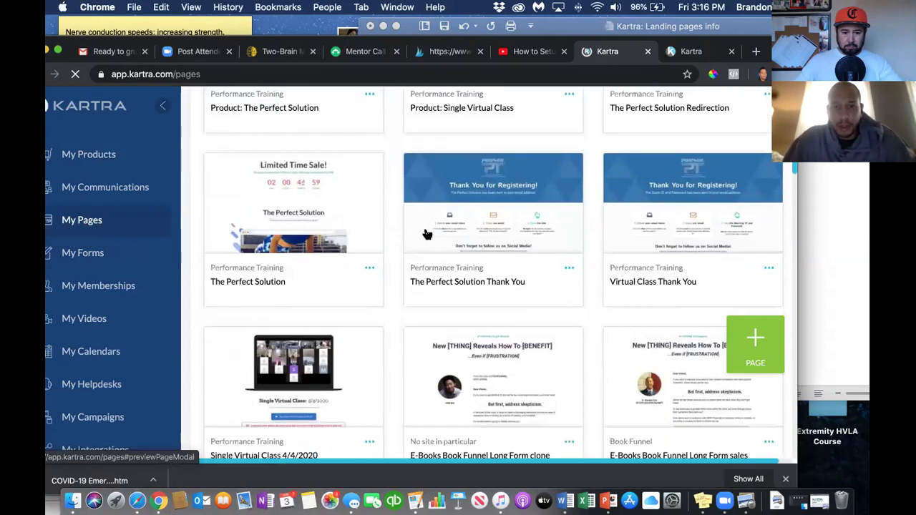
scroll(427, 234, down, 1)
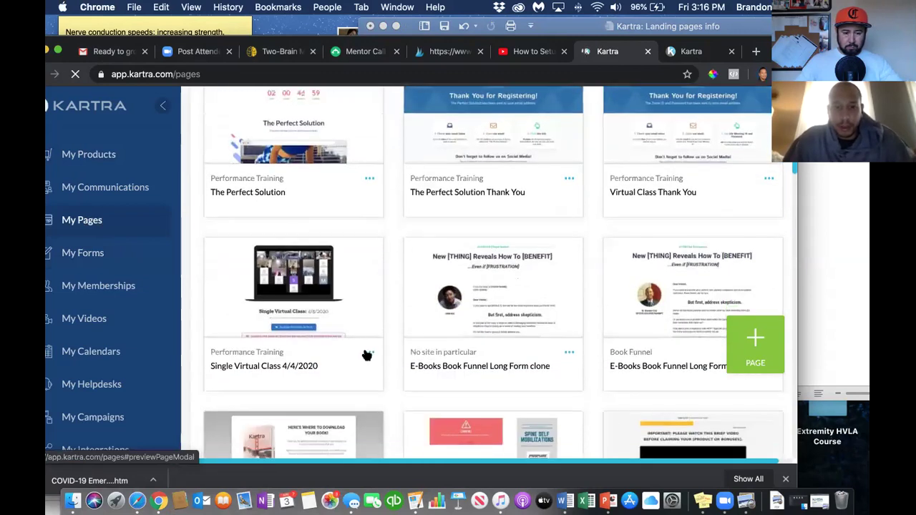
click(367, 353)
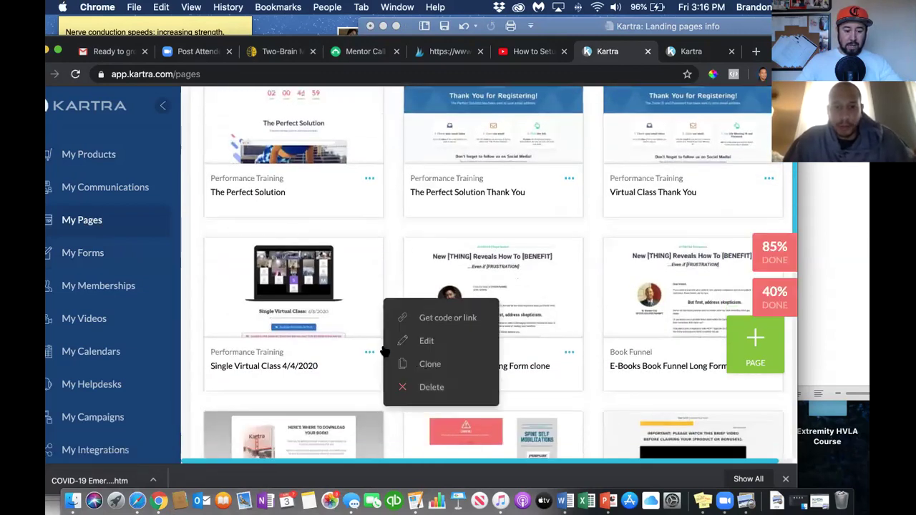
click(425, 342)
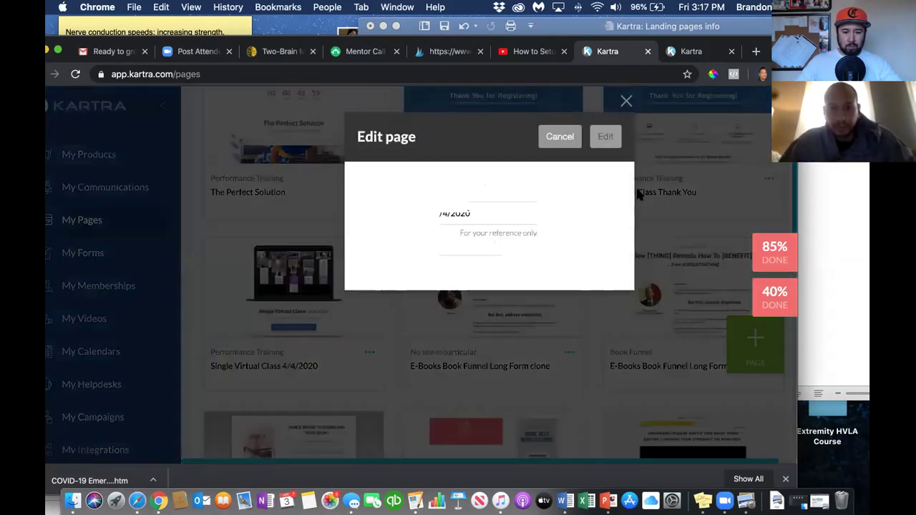
click(598, 138)
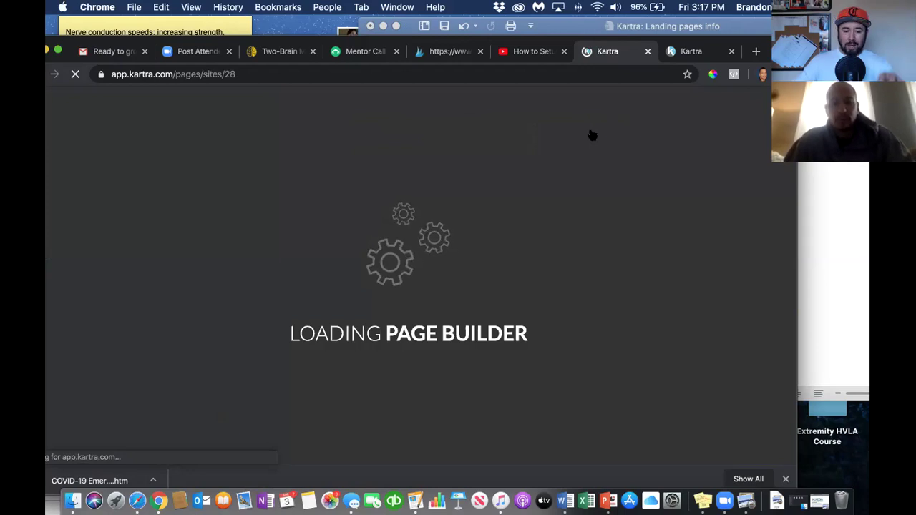
key(XF86AudioLowerVolume)
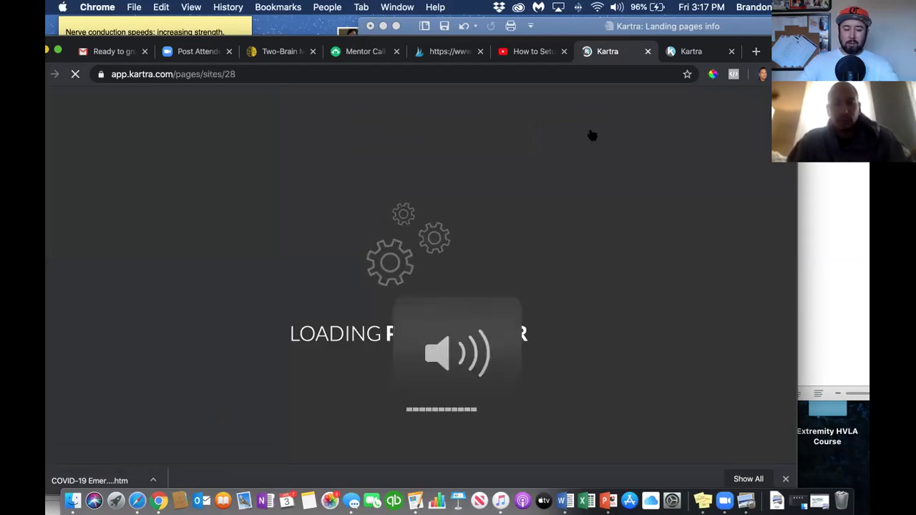
key(XF86MonBrightnessUp)
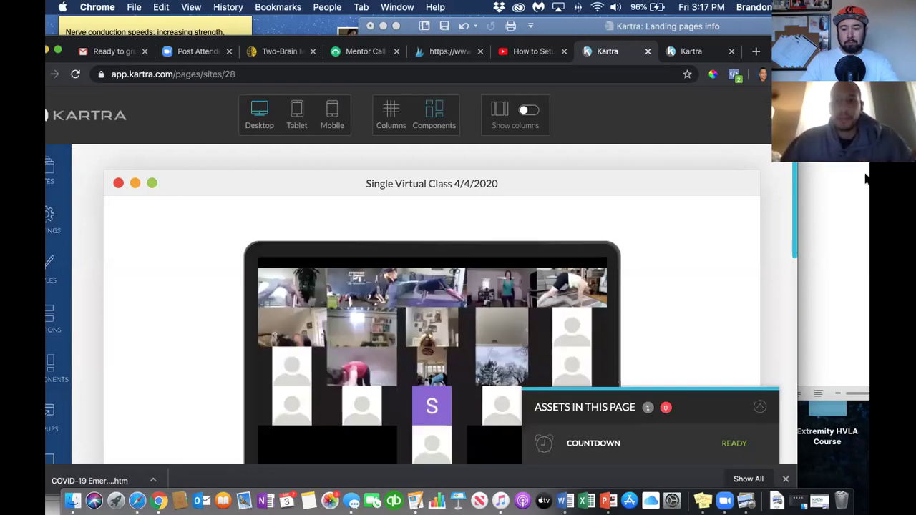
Switch to the Word notes and complete the last line as "Create the opt form", starting a new line below it
click(862, 197)
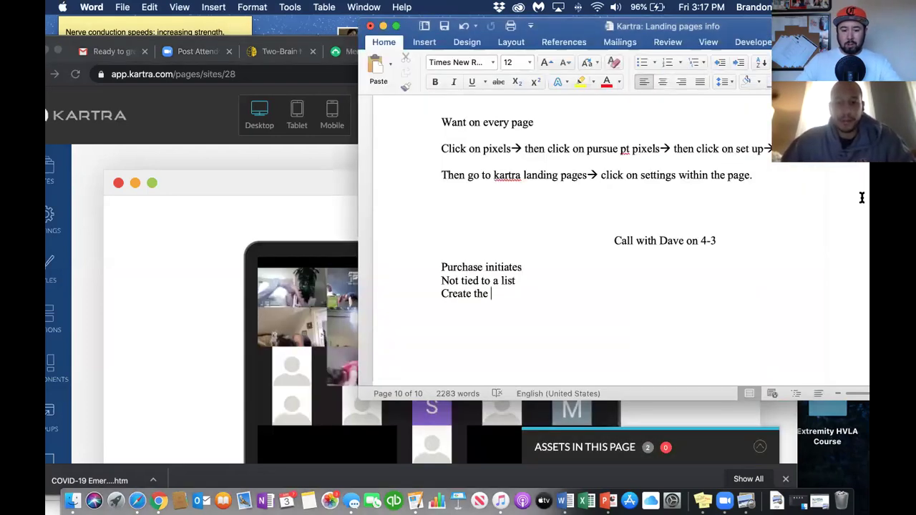
text(op)
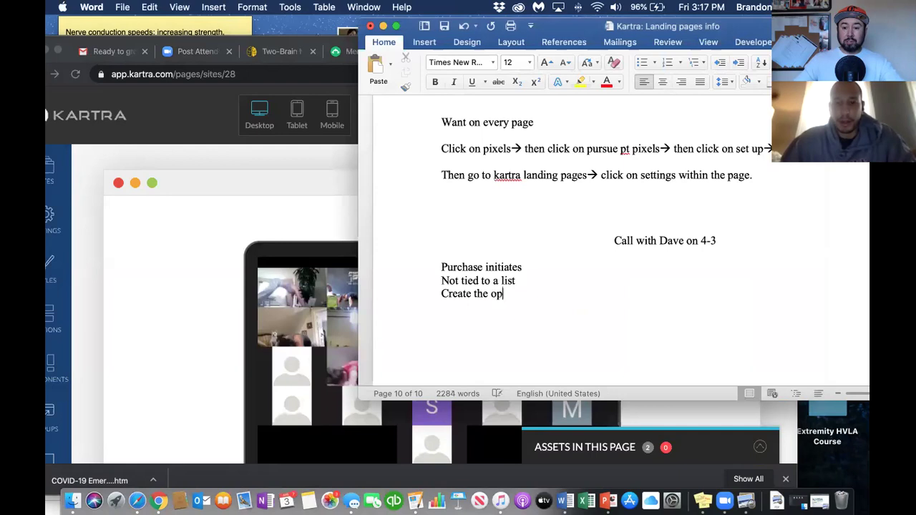
text(t form)
key(Return)
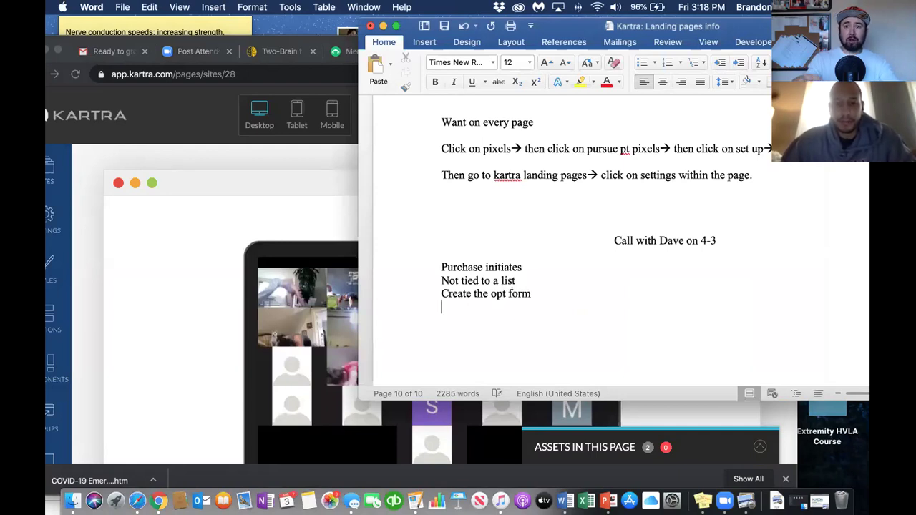
Add the note "Abandon cart tage wont read bc they don't have the form." beneath "Create the opt form"
text(a)
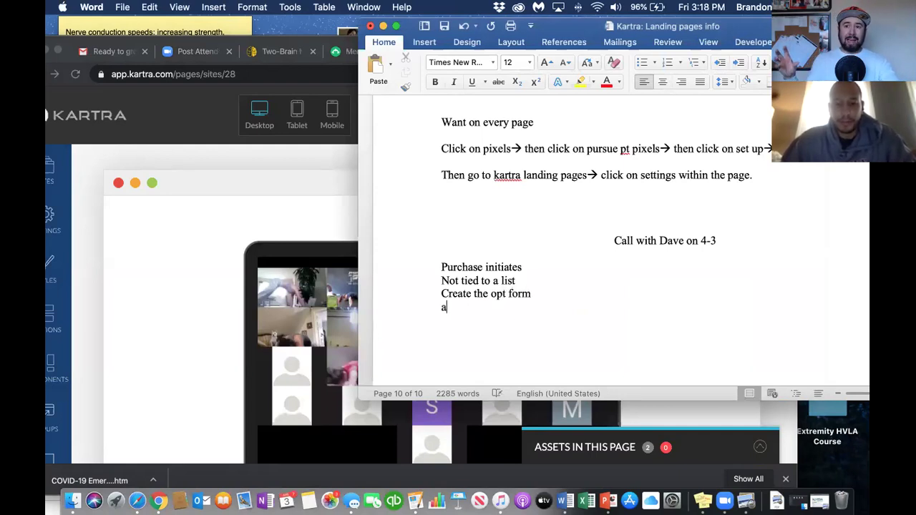
text(bandon c)
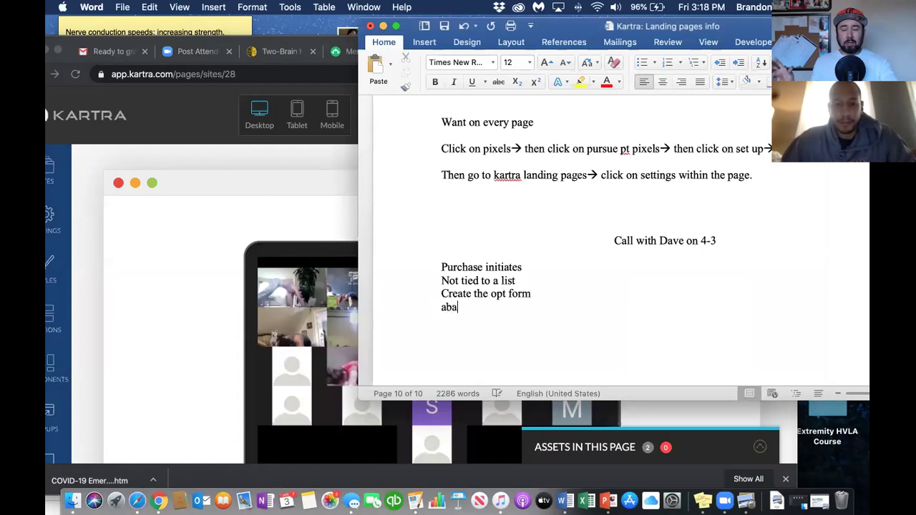
text(art)
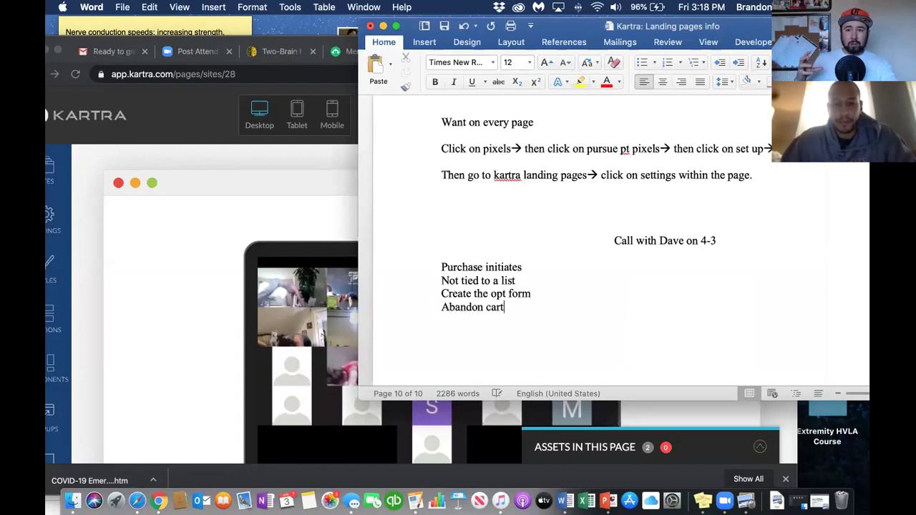
text( tage wont read bc )
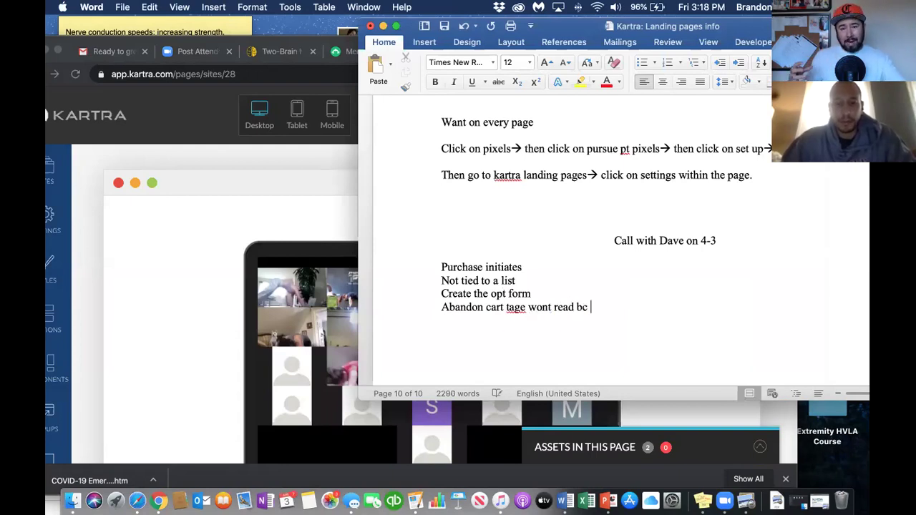
text(they don't have)
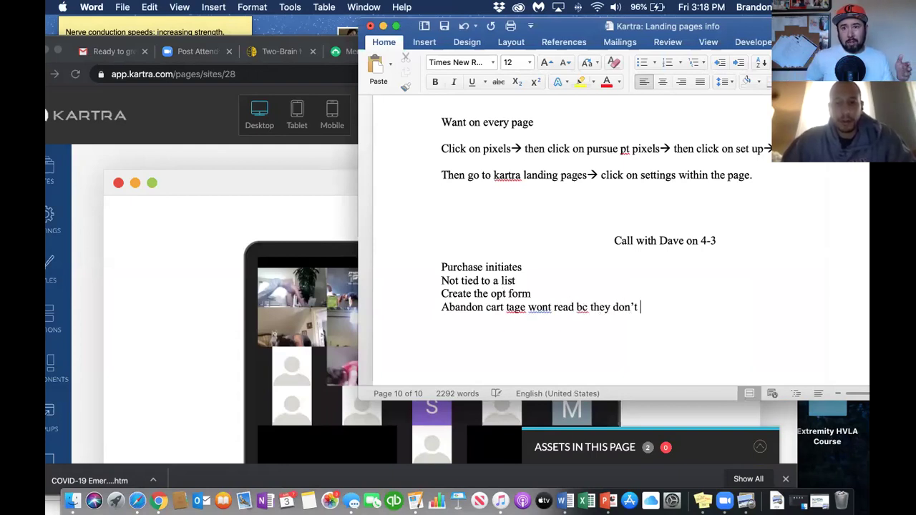
text( the )
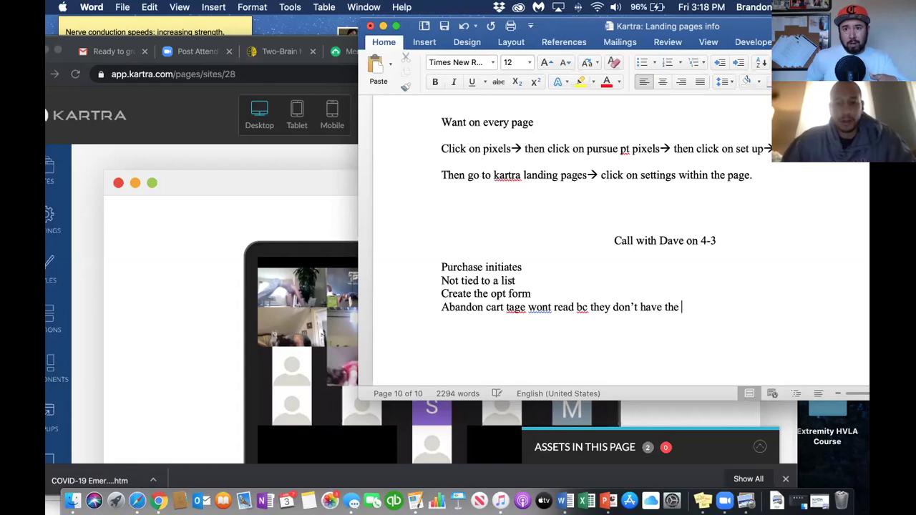
text(form)
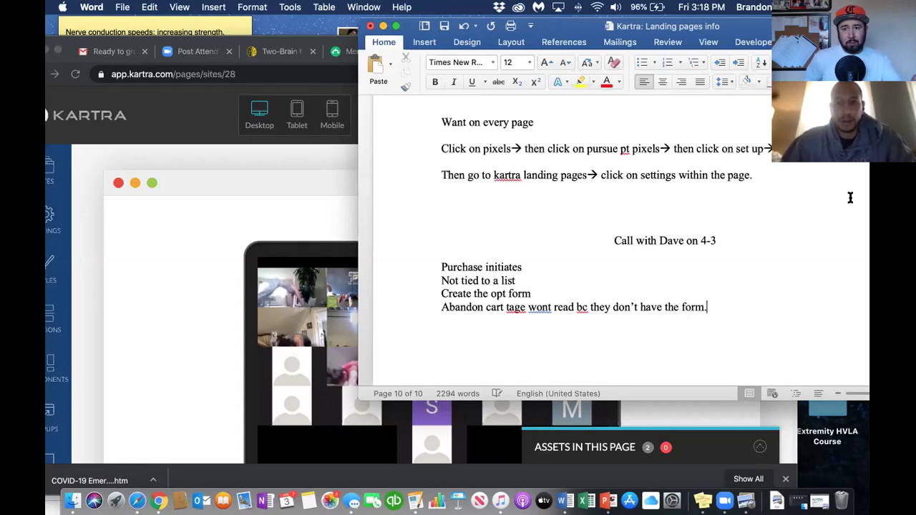
Return to Kartra in Chrome and examine the Single Virtual Class page's heading, $8.99 buy button and $39.99 offer button
click(286, 198)
scroll(286, 198, down, 5)
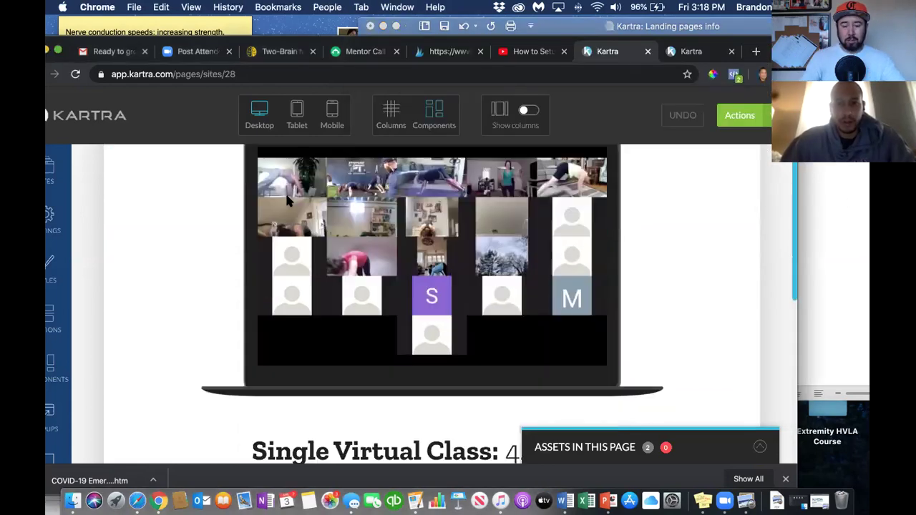
scroll(286, 198, down, 3)
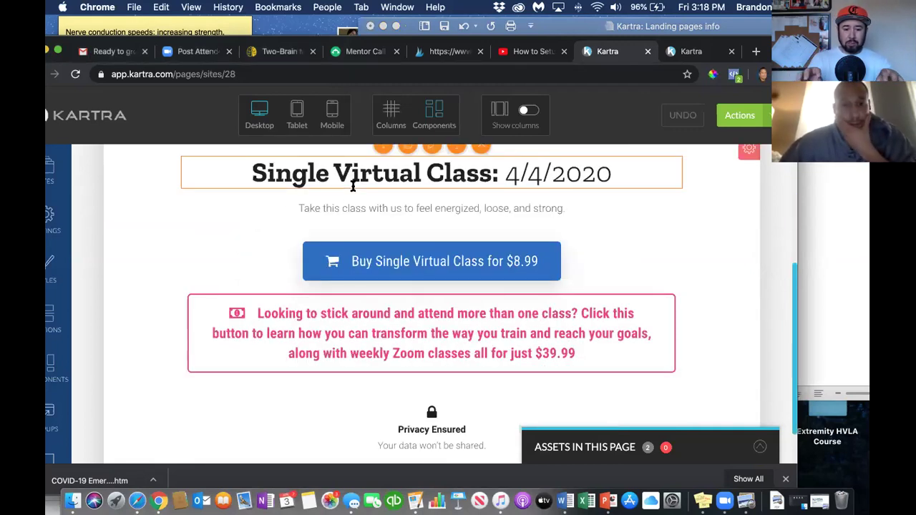
scroll(353, 186, up, 3)
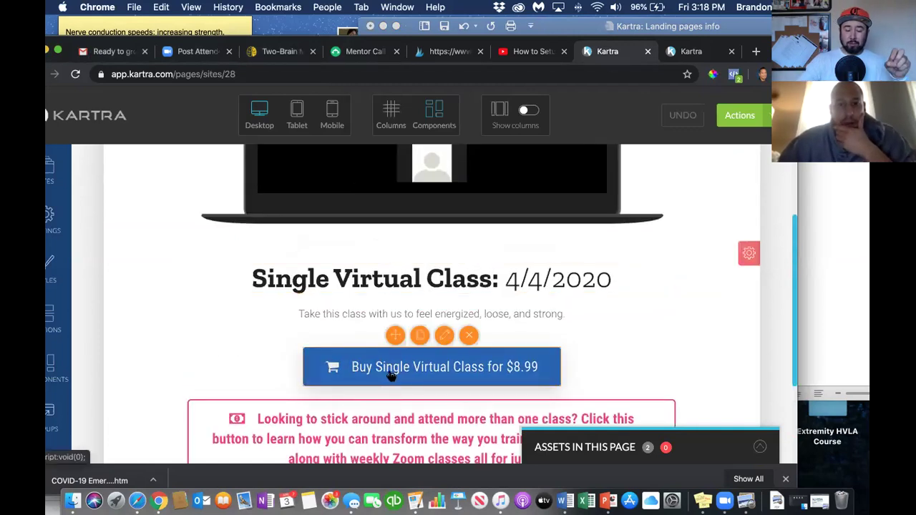
scroll(393, 367, up, 3)
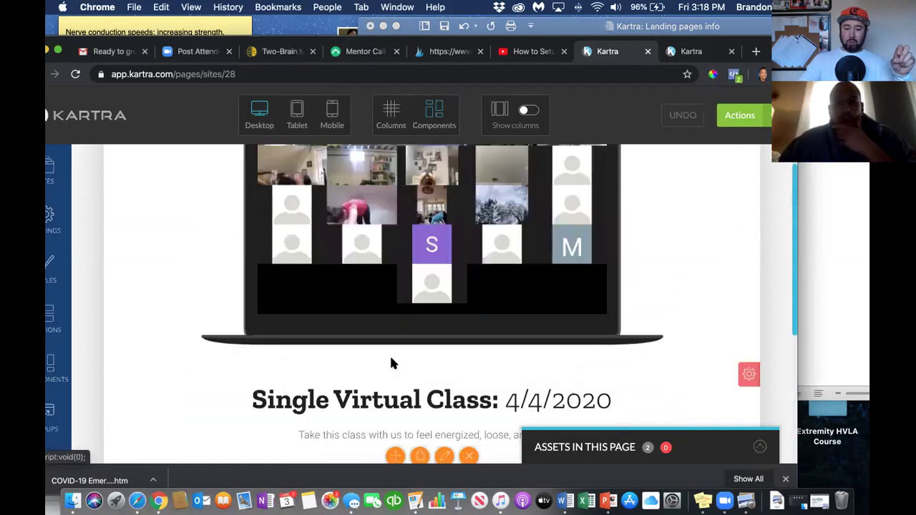
scroll(390, 364, up, 3)
scroll(390, 364, down, 4)
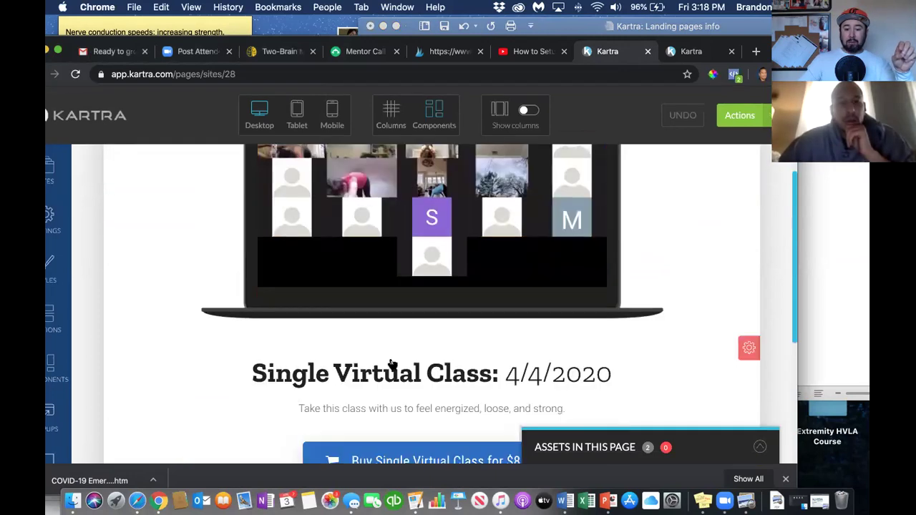
scroll(392, 365, down, 4)
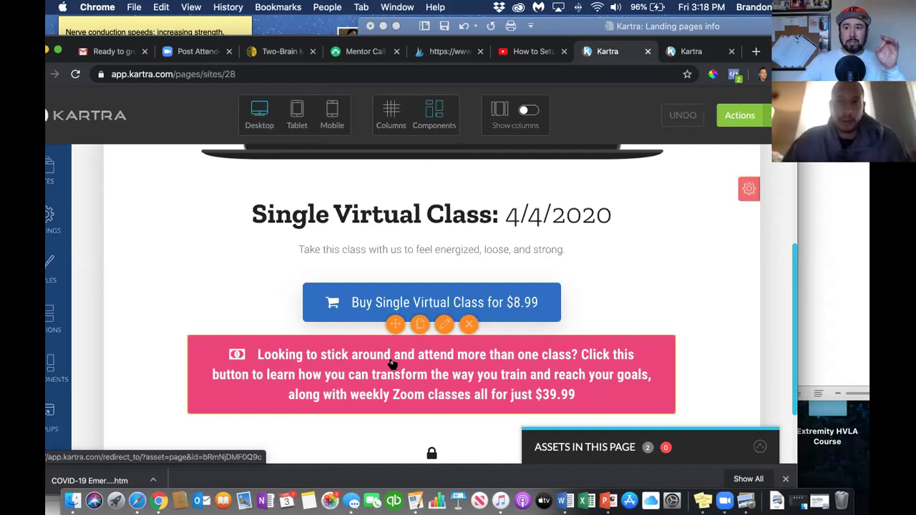
Switch to the Word notes and add the line "Product page linked to the opt in form" beneath the abandon cart note
click(851, 322)
text(product page loinked)
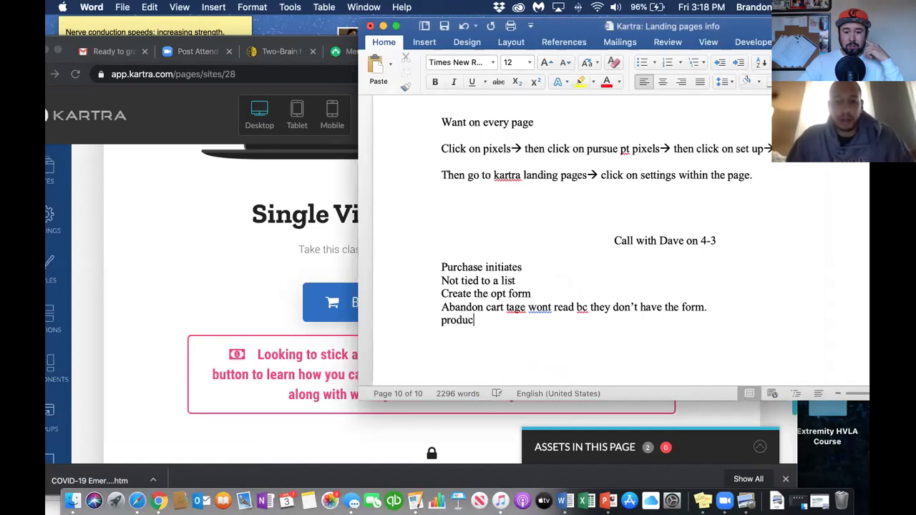
key(BackSpace)
key(BackSpace)
key(BackSpace)
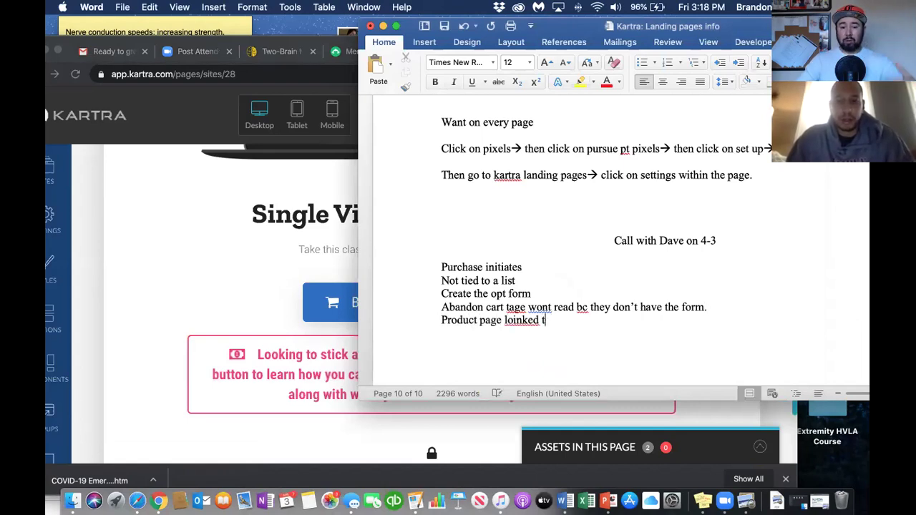
key(BackSpace)
key(BackSpace)
text(in)
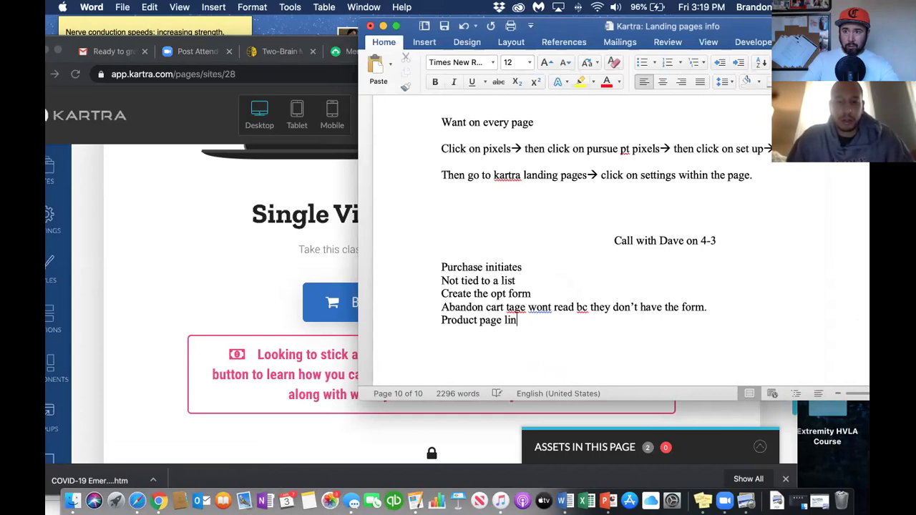
text(ked to the )
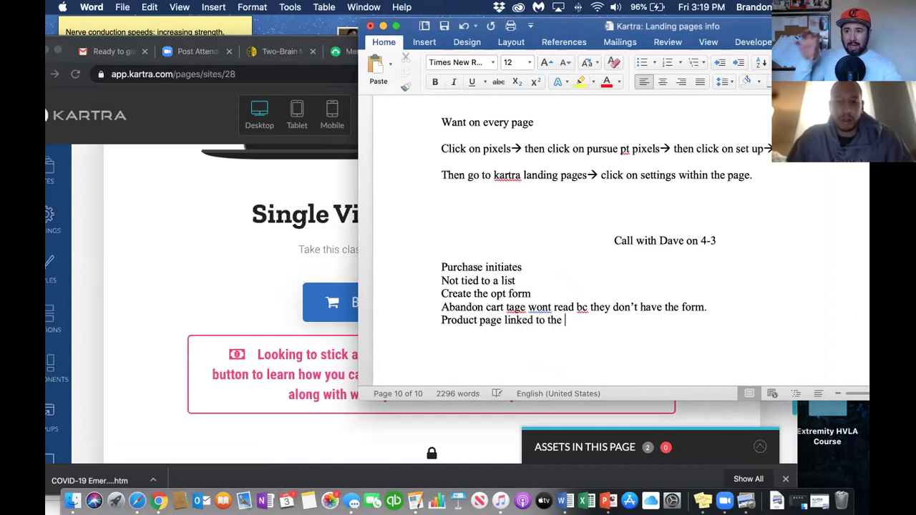
text(opt in from)
key(BackSpace)
key(BackSpace)
key(BackSpace)
key(BackSpace)
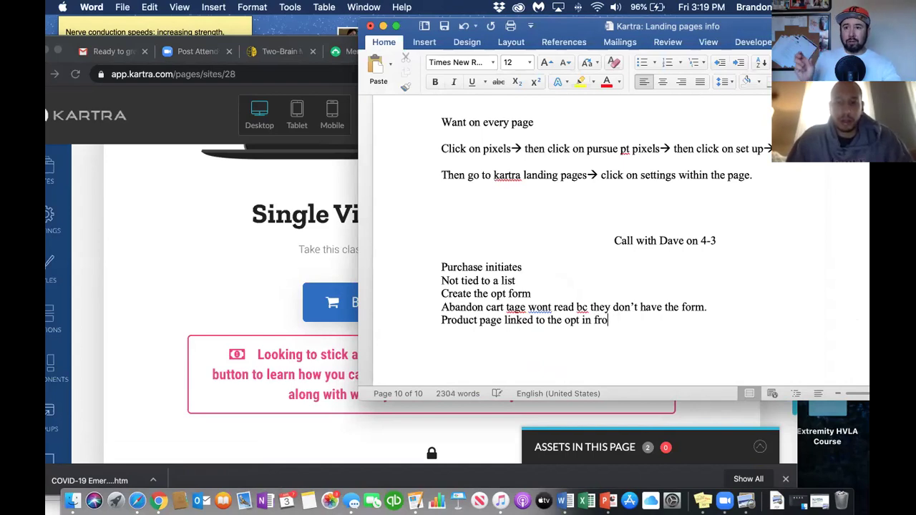
text(orm)
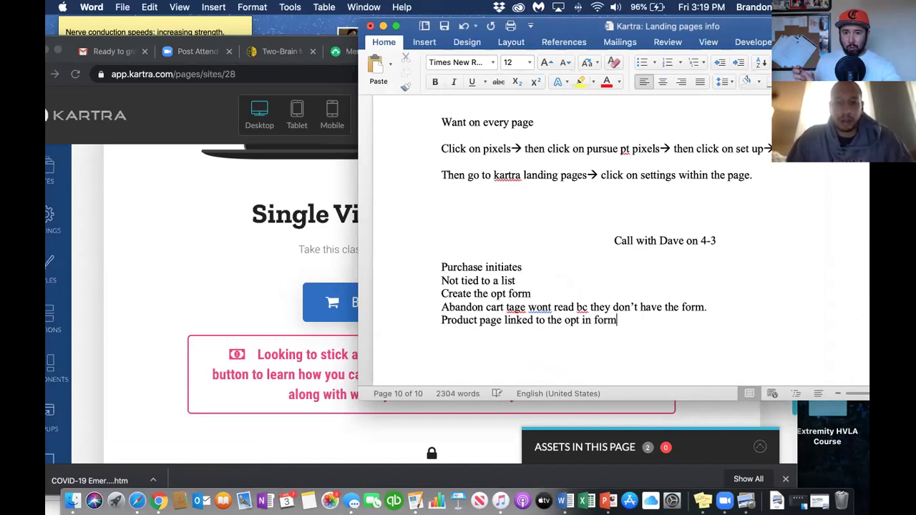
Return to Kartra in Chrome, move the window so the page builder's sidebar is in view, and examine the page's purchase and offer buttons
click(281, 297)
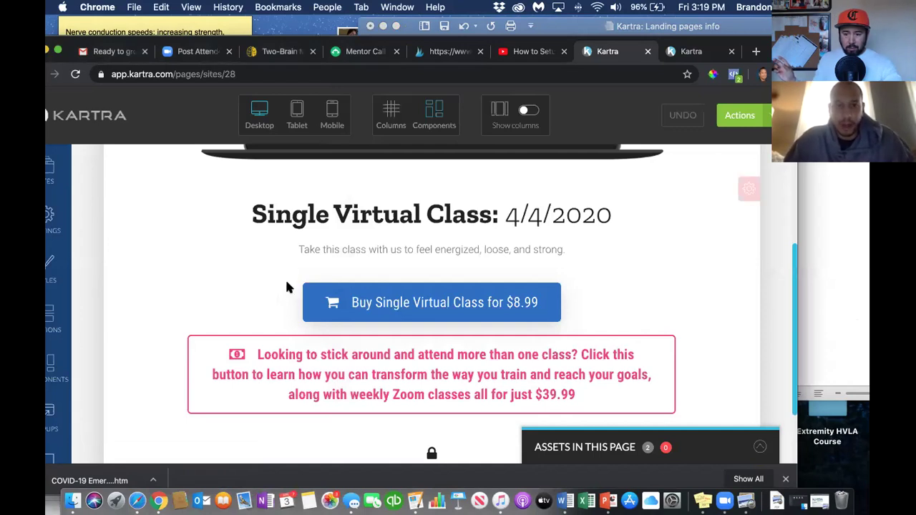
drag(198, 37, 229, 31)
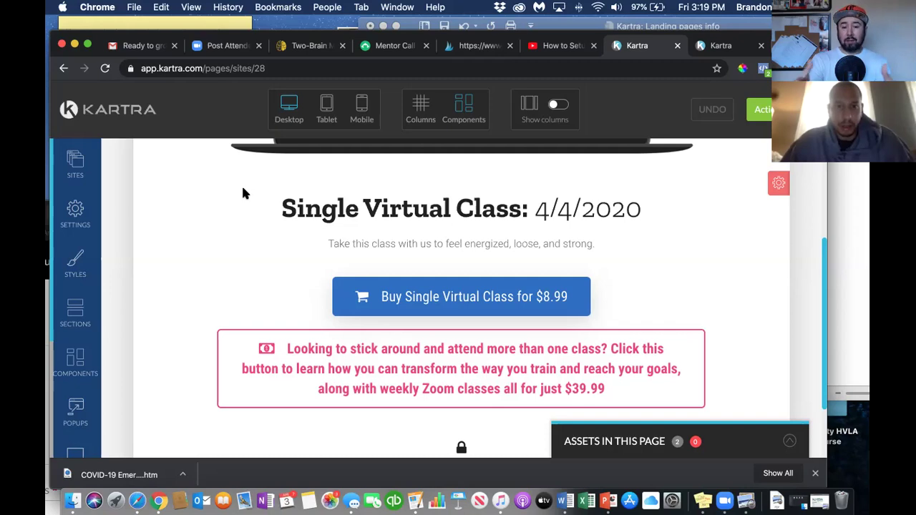
mouse_move(434, 292)
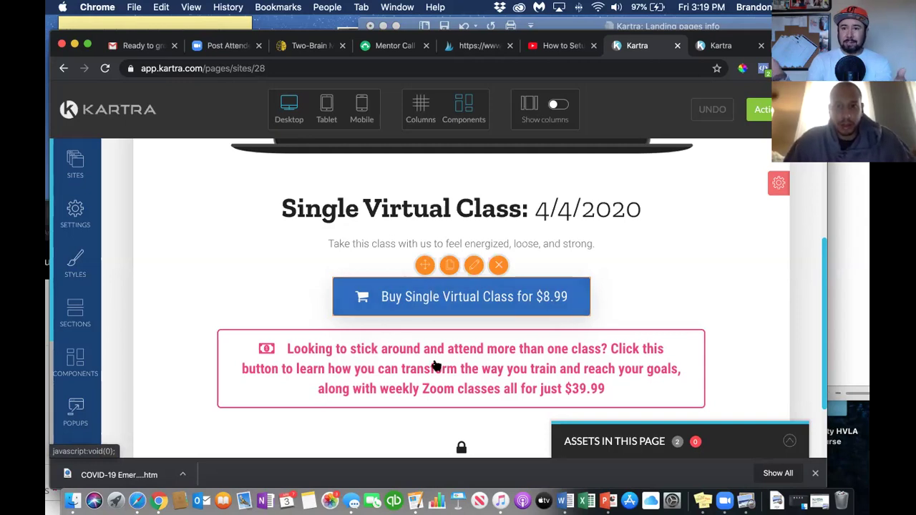
mouse_move(435, 365)
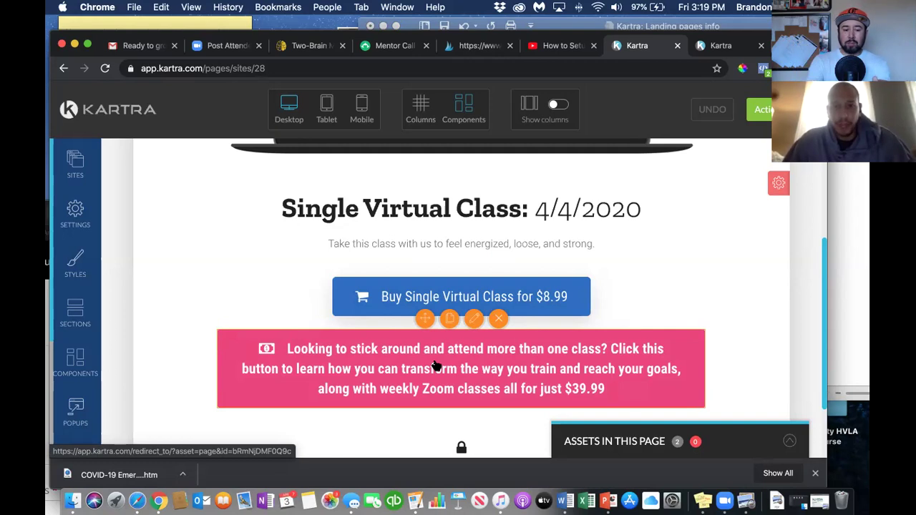
scroll(498, 271, up, 3)
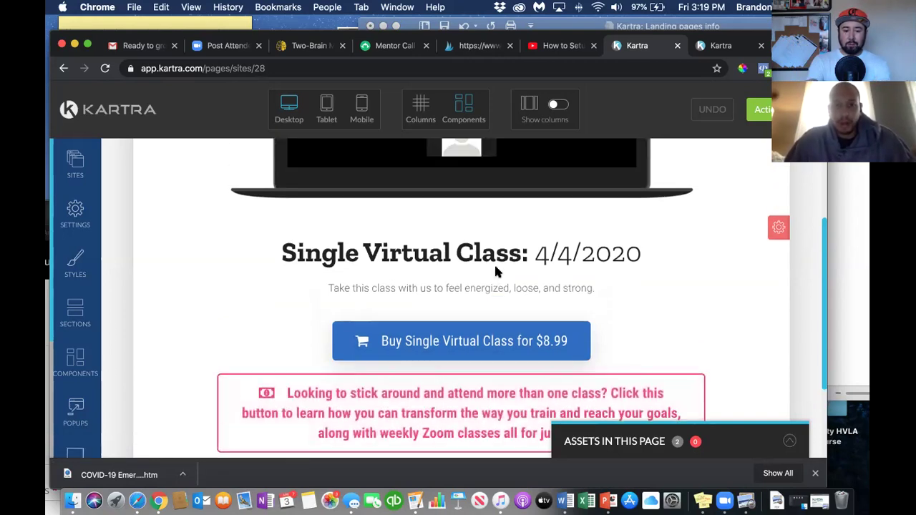
scroll(498, 271, down, 3)
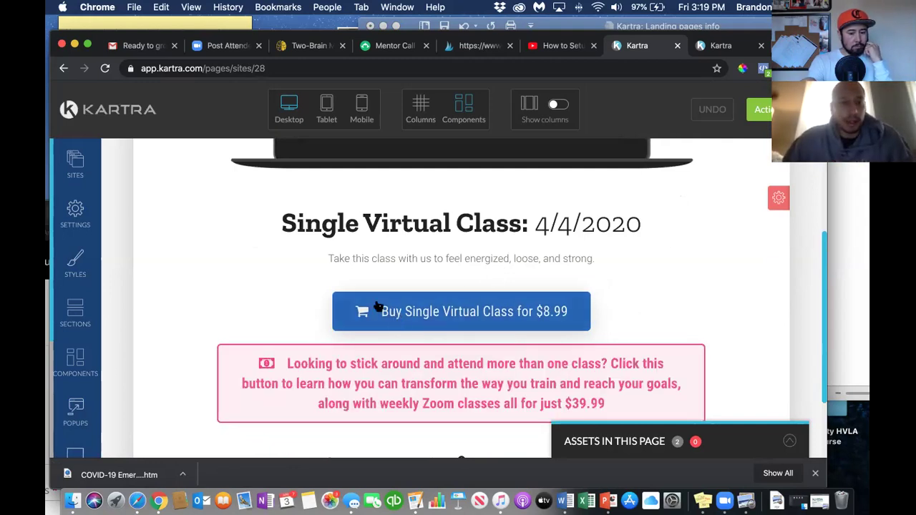
scroll(377, 306, up, 3)
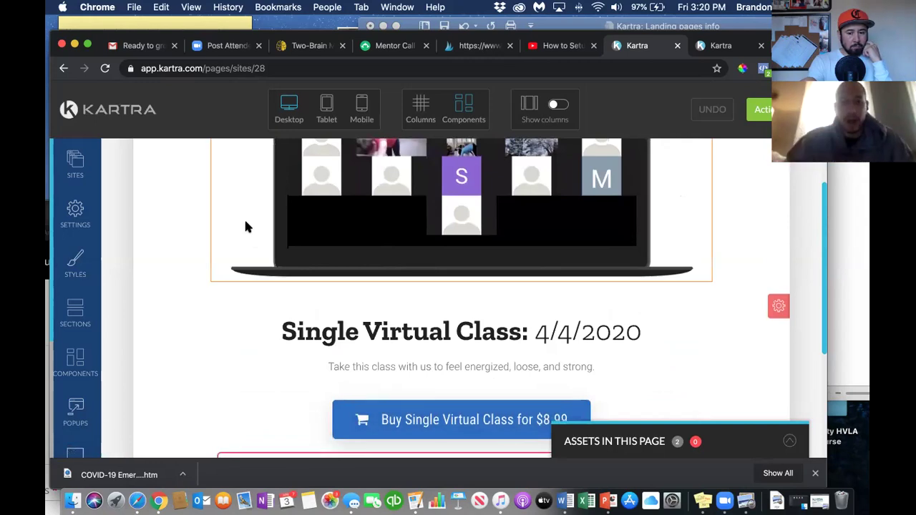
Review the landing pop-up's settings, templates and "More Bang For Your Buck!" content, and leave the pop-up editing view
click(76, 406)
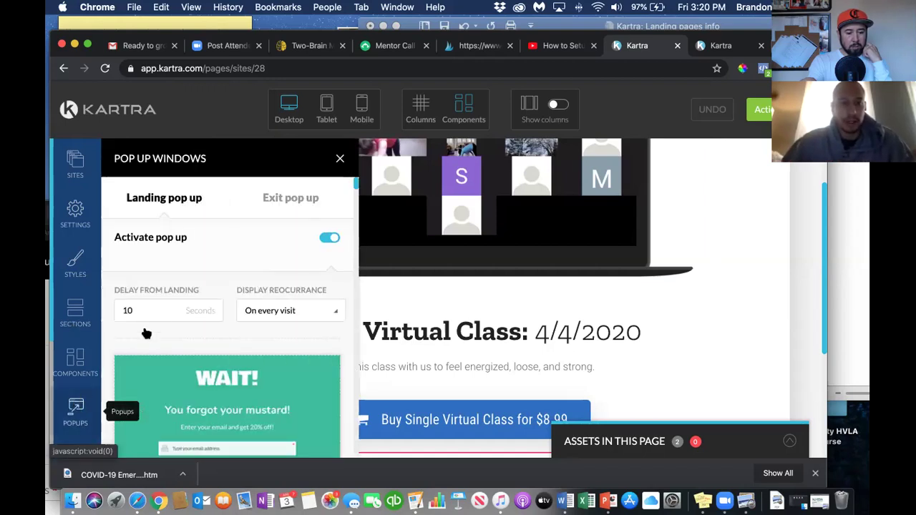
scroll(160, 316, down, 3)
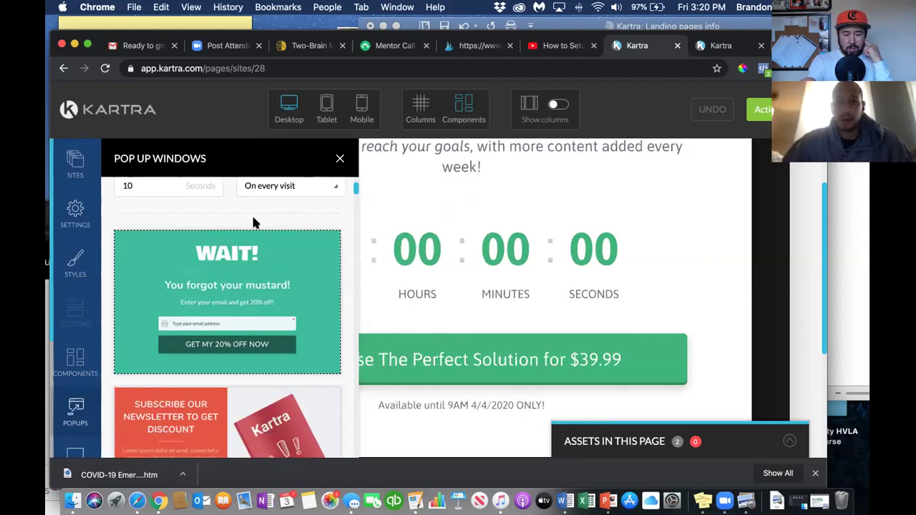
click(335, 159)
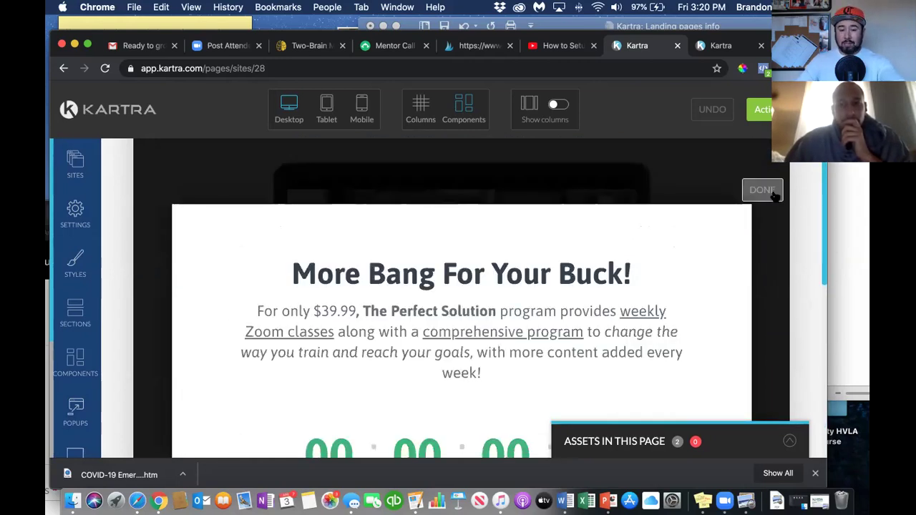
click(762, 190)
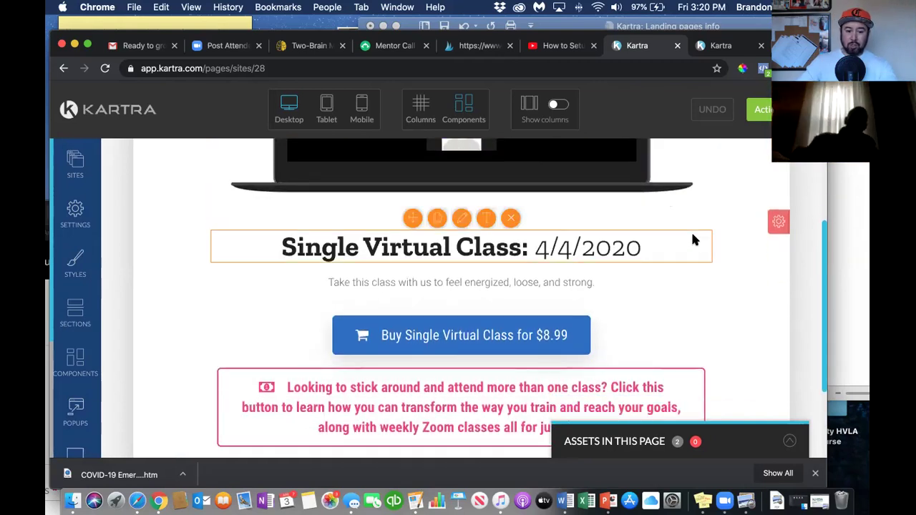
Examine the landing pop-up's "More Bang For Your Buck!" content and browse the available pop-up templates
click(76, 407)
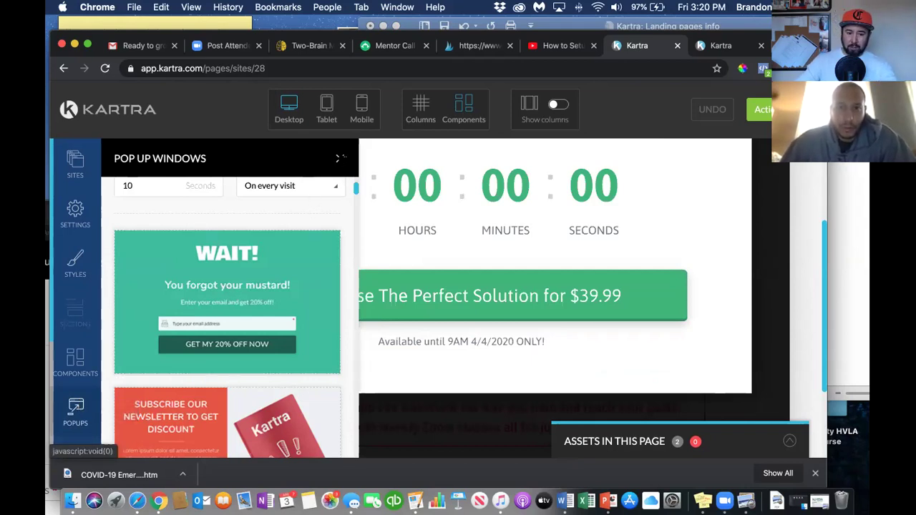
click(339, 157)
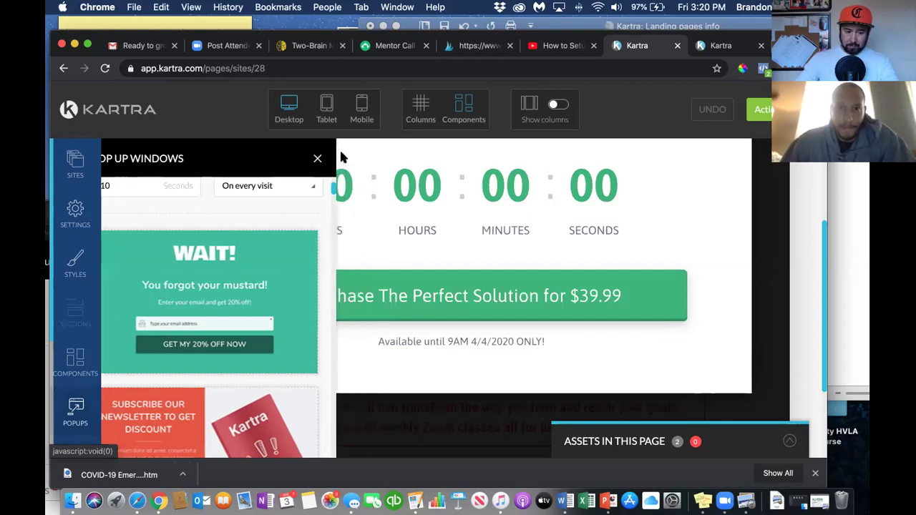
click(352, 201)
scroll(347, 206, up, 3)
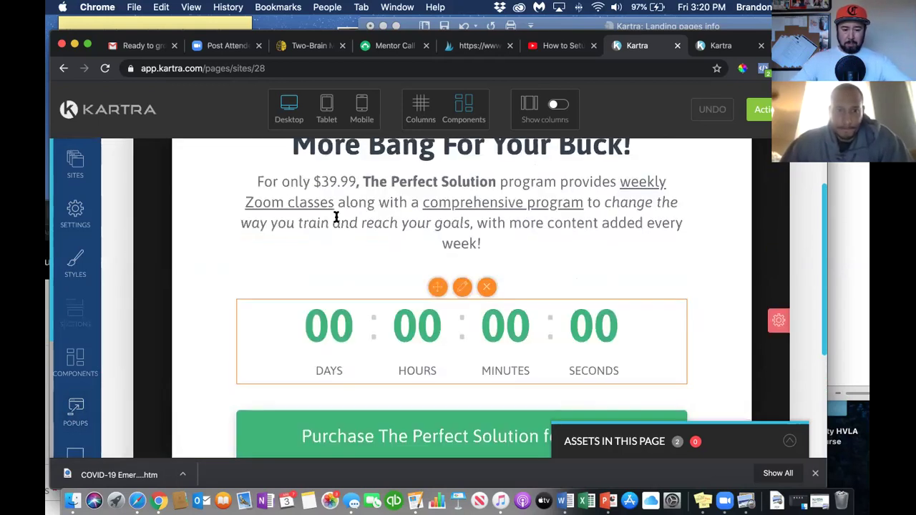
click(76, 409)
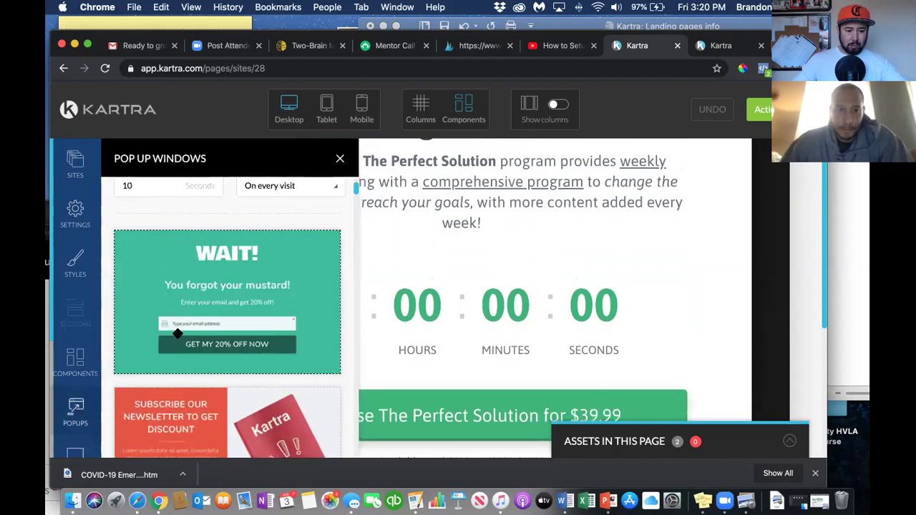
scroll(177, 334, down, 5)
scroll(178, 335, down, 6)
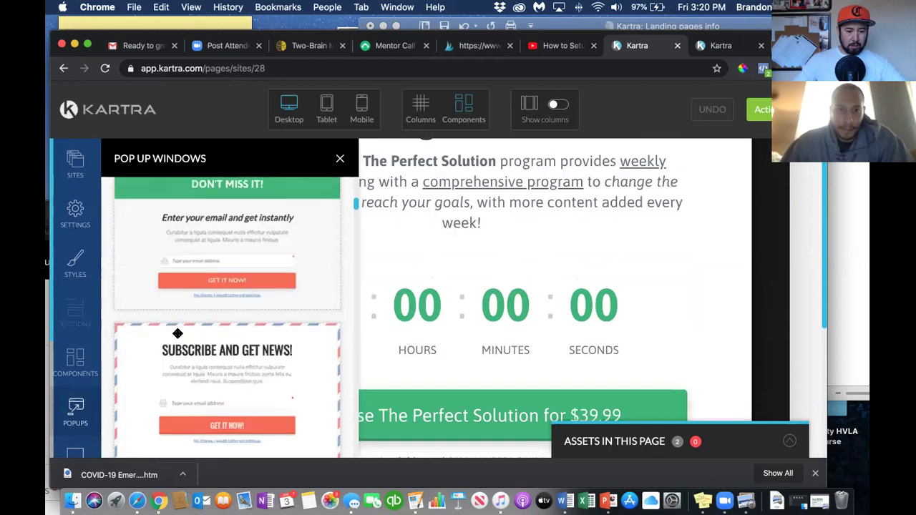
scroll(177, 333, down, 6)
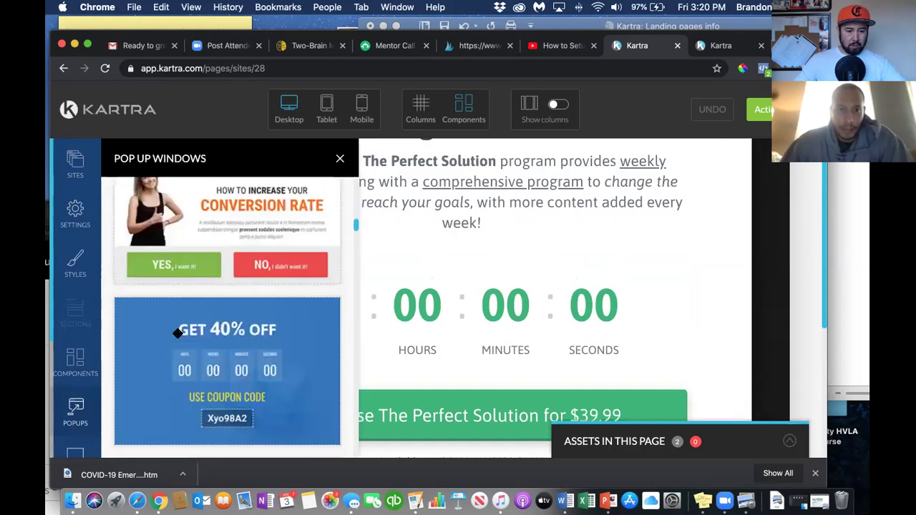
Check the exit pop-up's activation setting, deactivate the landing pop-up, and close the pop-up settings
click(178, 334)
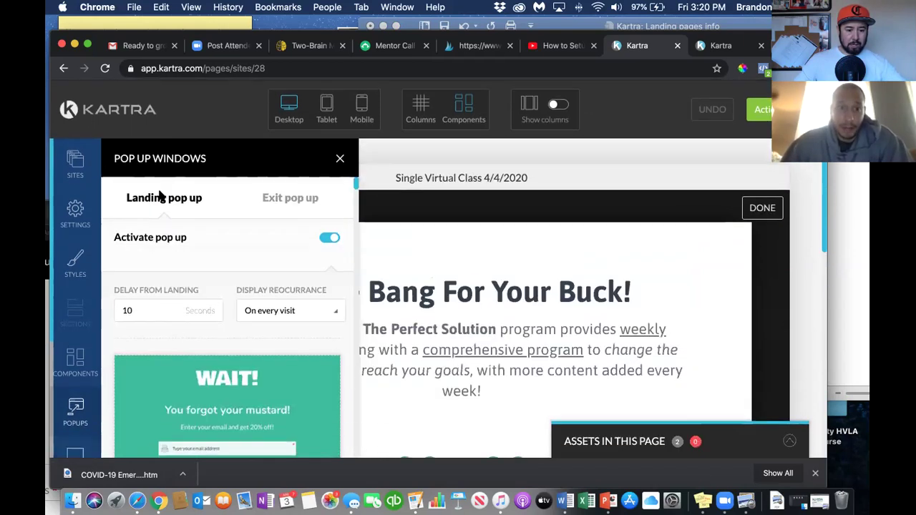
click(290, 198)
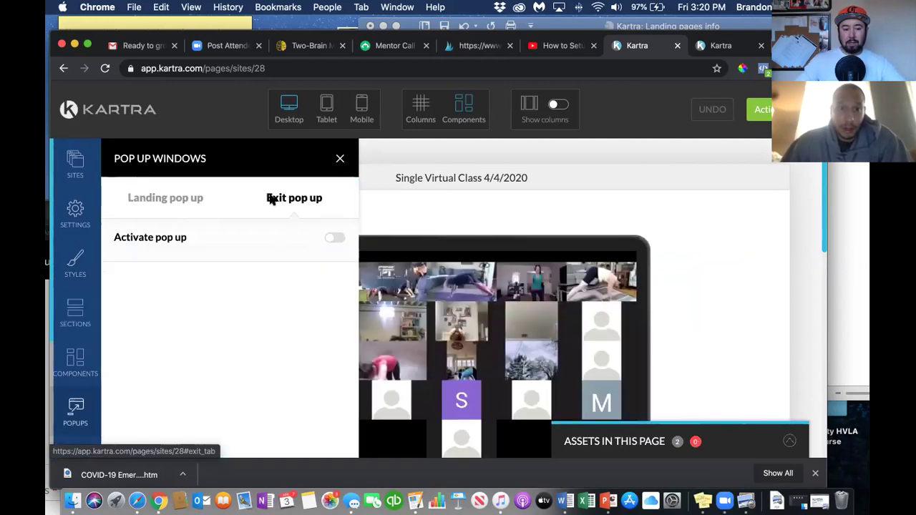
click(170, 204)
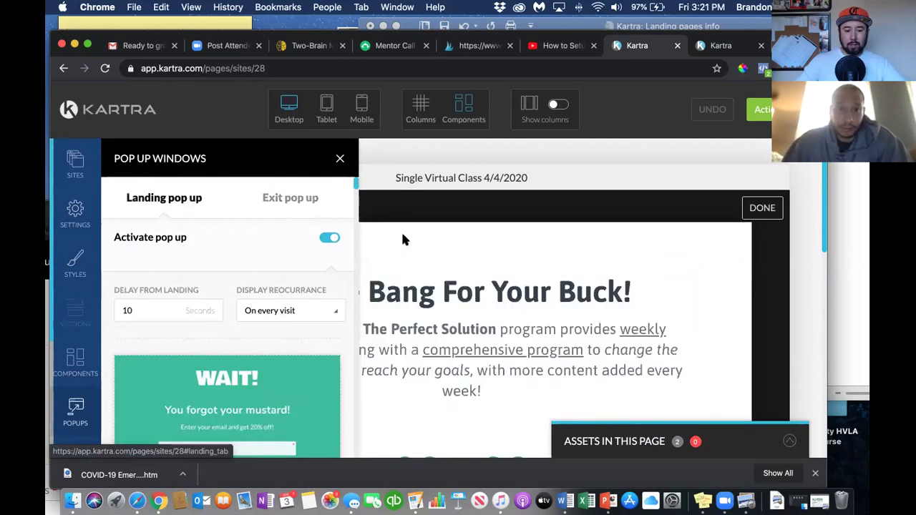
click(332, 239)
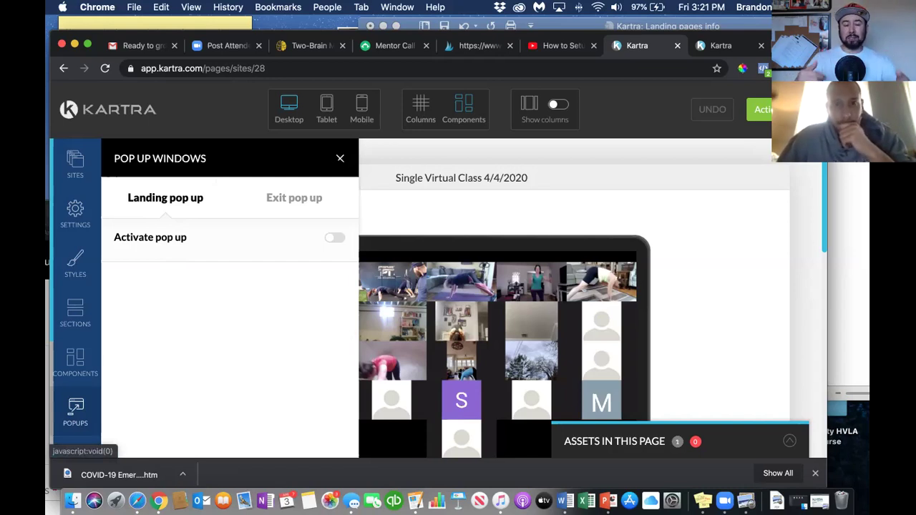
click(340, 158)
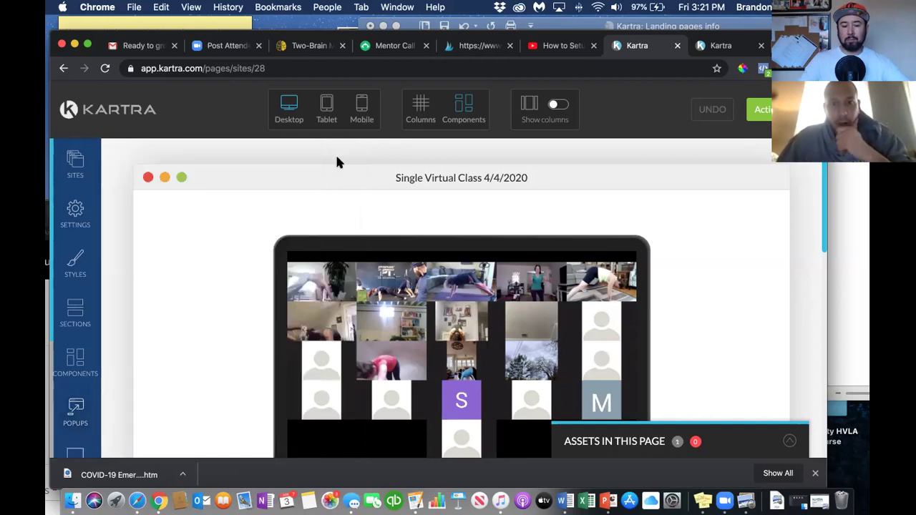
Examine the Single Virtual Class page's heading, $8.99 buy button and the $39.99 offer button beneath it
scroll(337, 154, down, 4)
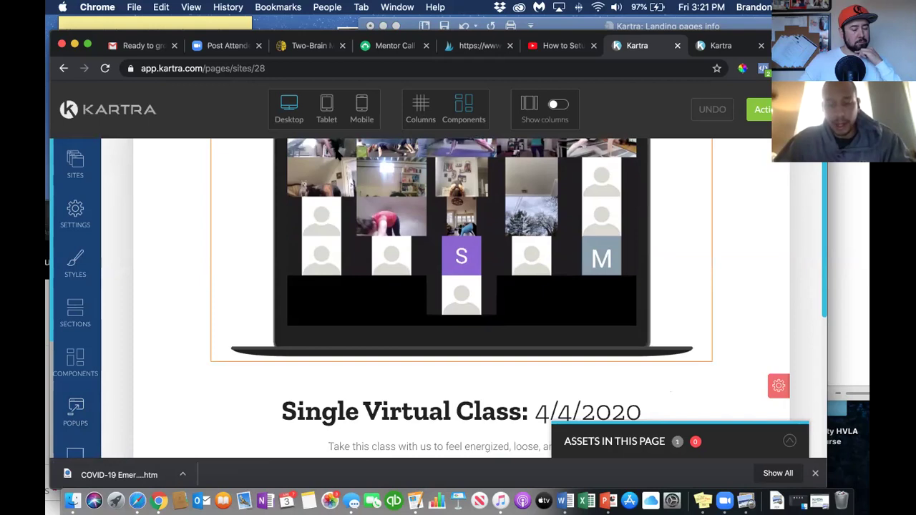
scroll(336, 154, down, 3)
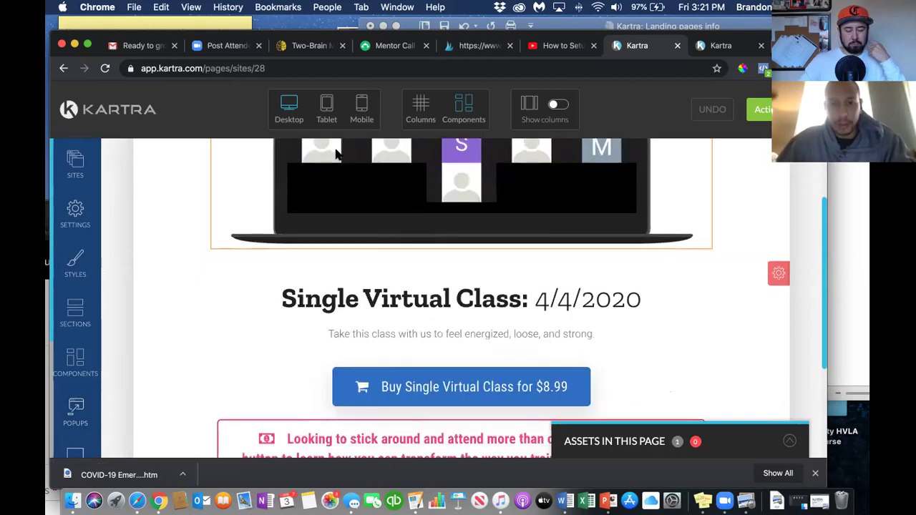
scroll(338, 154, down, 3)
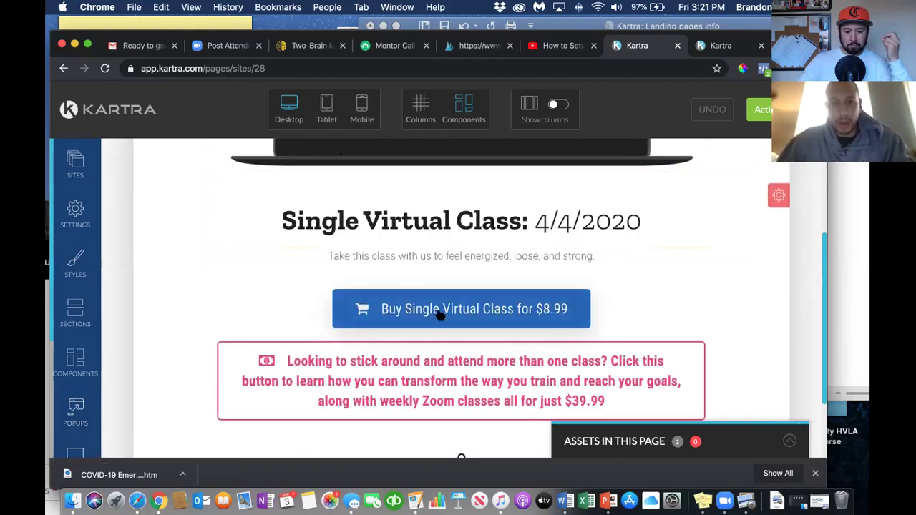
mouse_move(493, 310)
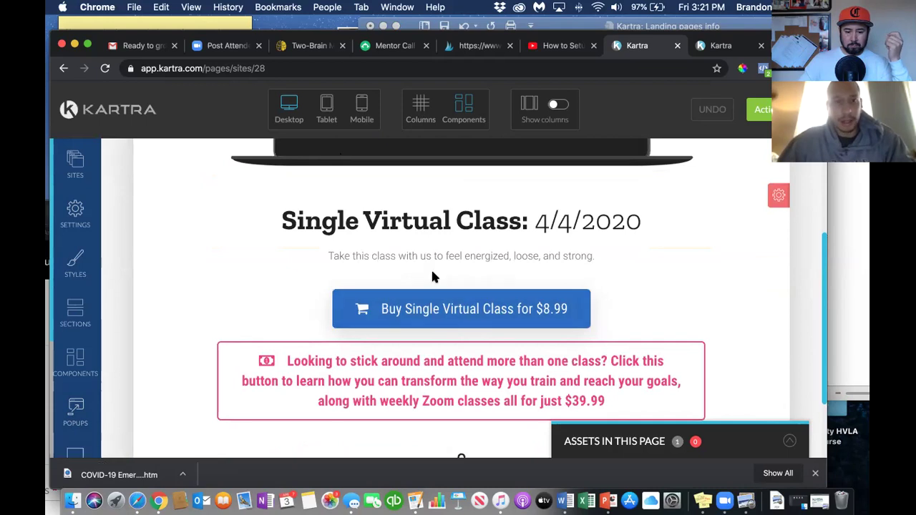
scroll(432, 276, up, 2)
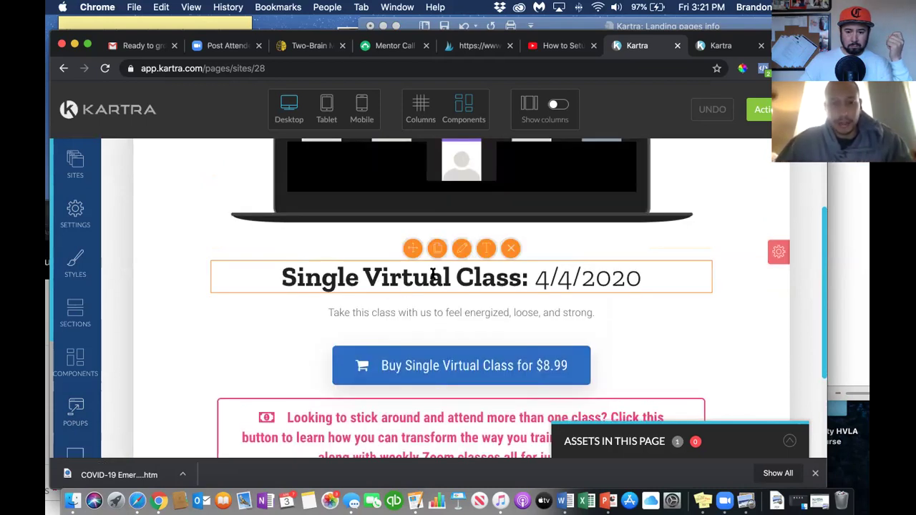
scroll(432, 276, down, 3)
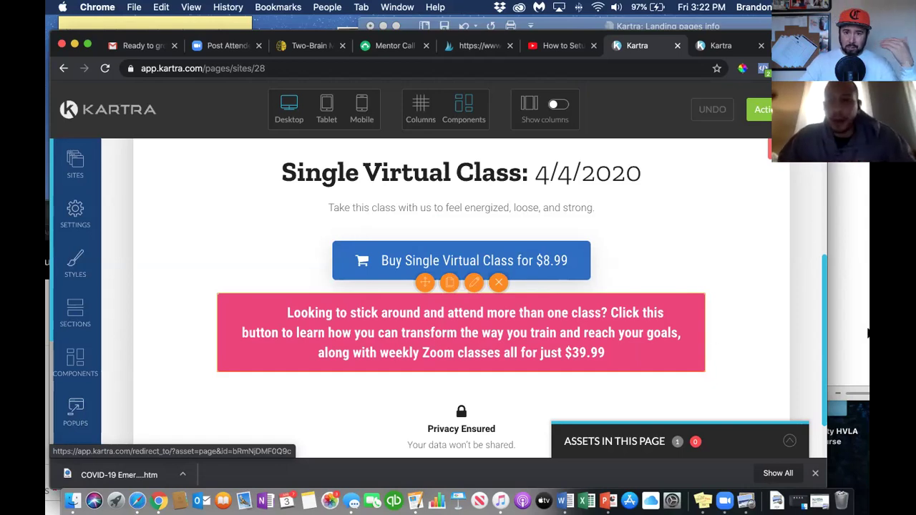
Switch to the Word notes, add the line "Blue button→ leads to an opt in via “learn more”", and return to Kartra in Chrome
click(859, 318)
text(blue button→)
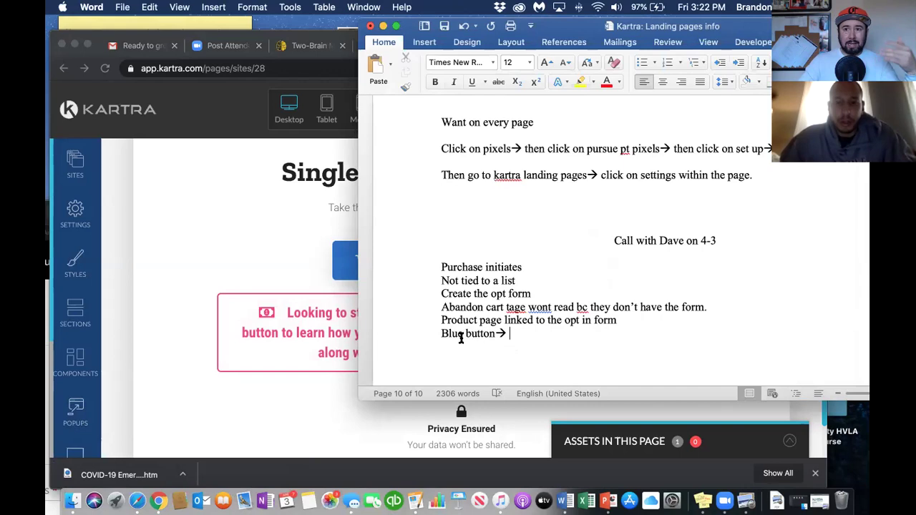
text(leads)
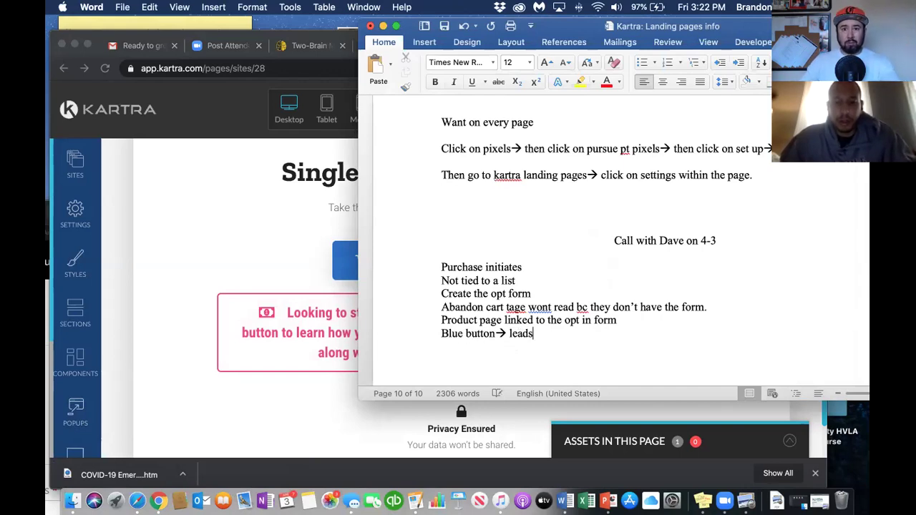
text( to an op)
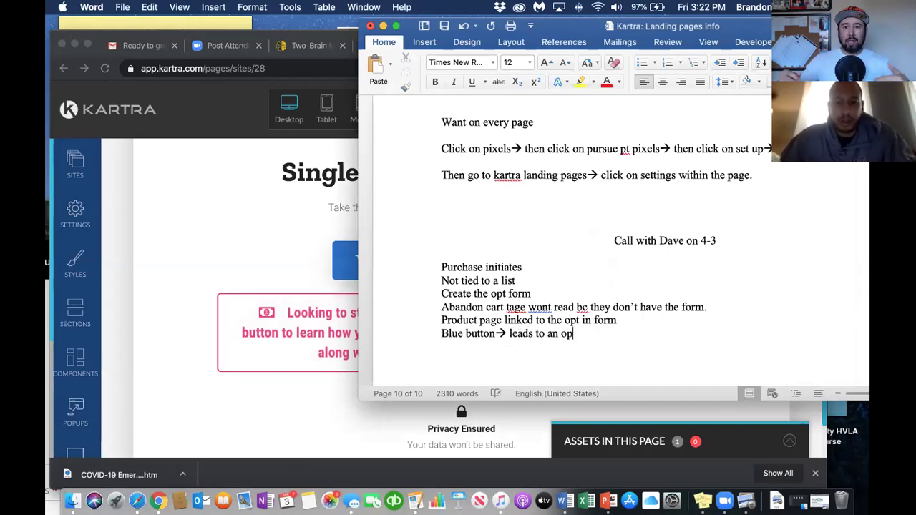
text(pt in vi)
text(a "laern)
key(BackSpace)
key(BackSpace)
key(BackSpace)
text(earn more”)
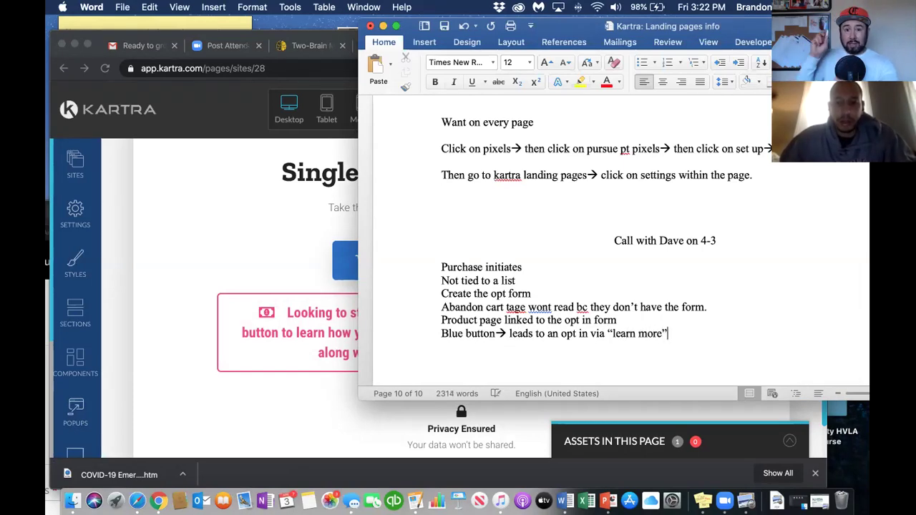
click(210, 255)
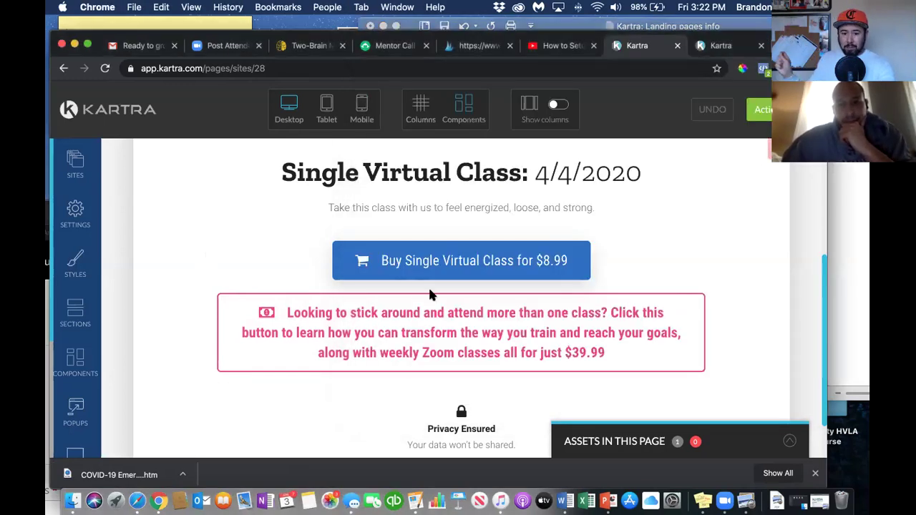
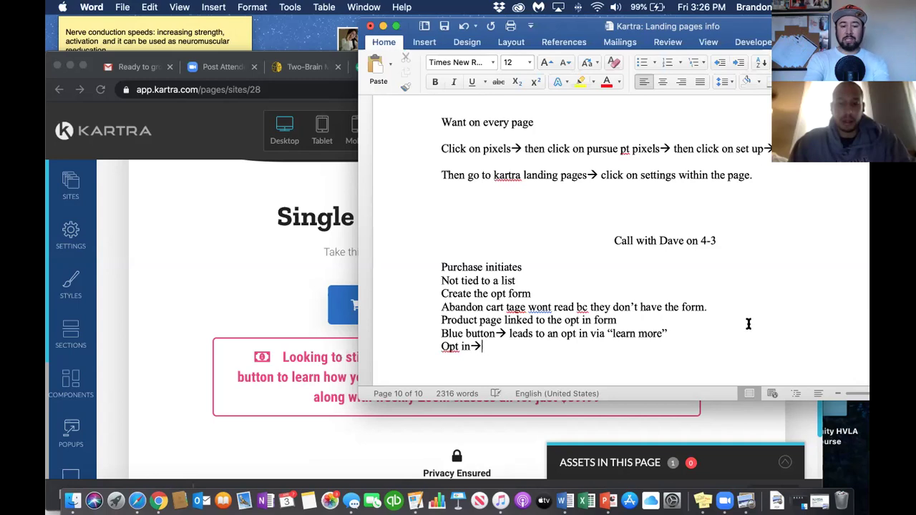
In the Word notes, complete the "Opt in→" line with "link for 8.99→ video offer for either 8.99 or 39.99"
text(link for blu)
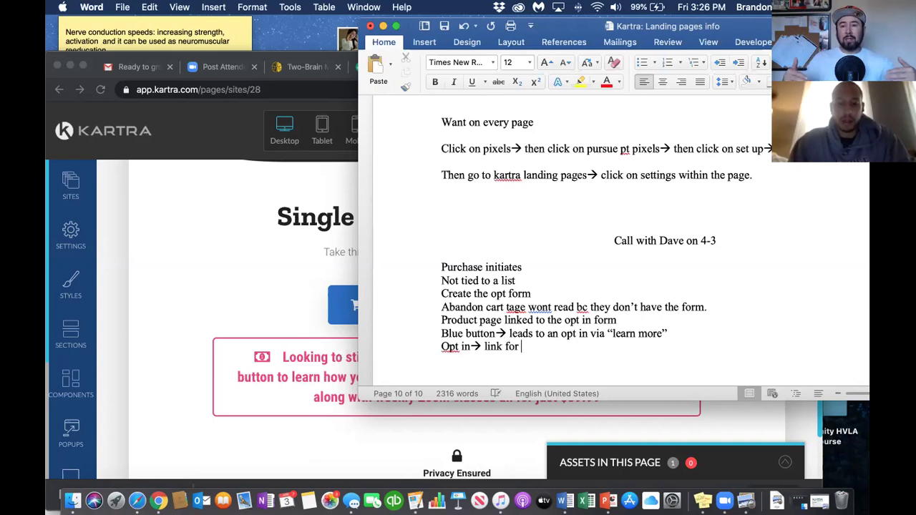
key(BackSpace)
key(BackSpace)
text(9)
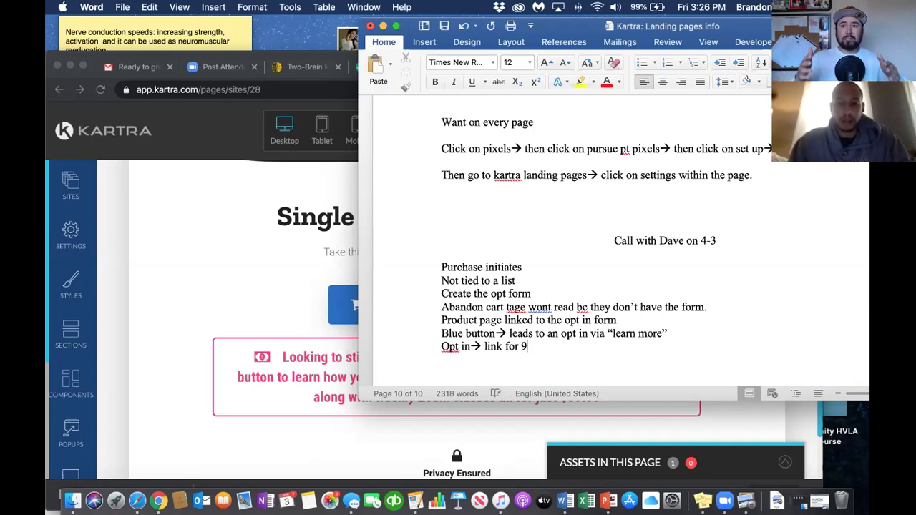
key(BackSpace)
text(8.99,)
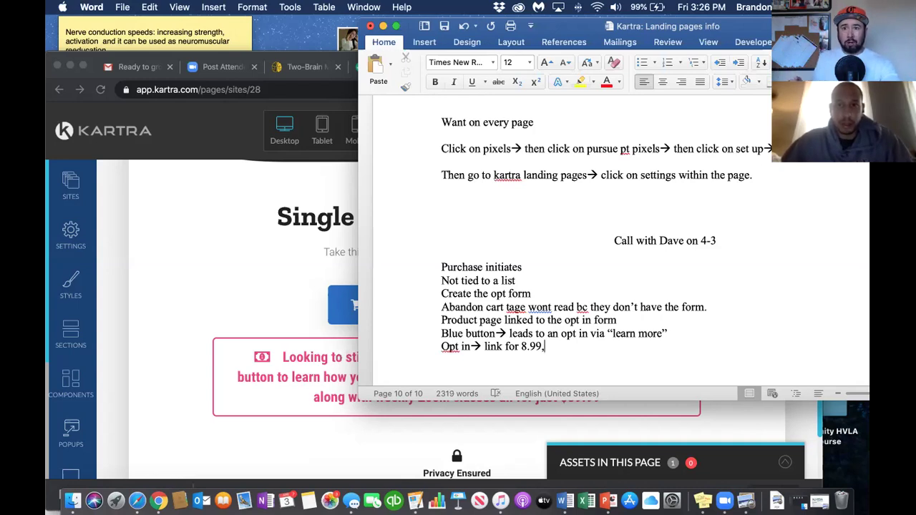
key(BackSpace)
text(--> video)
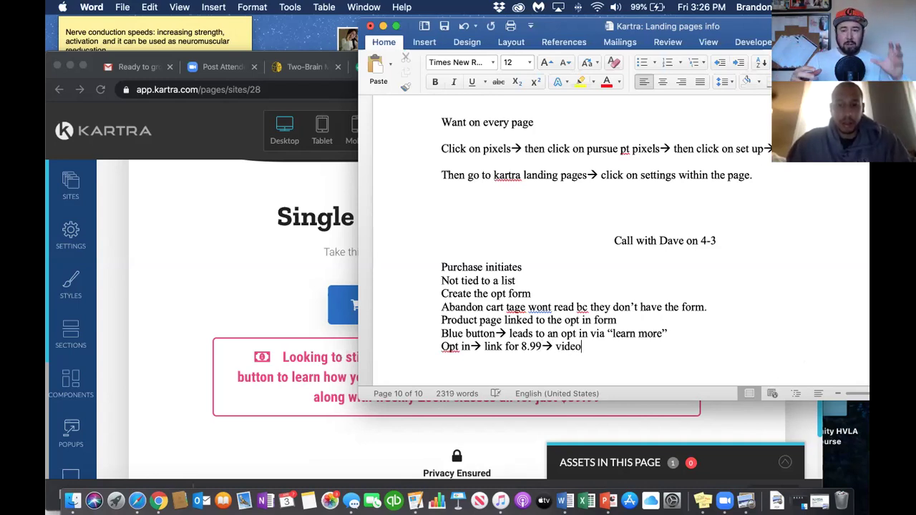
text( offer )
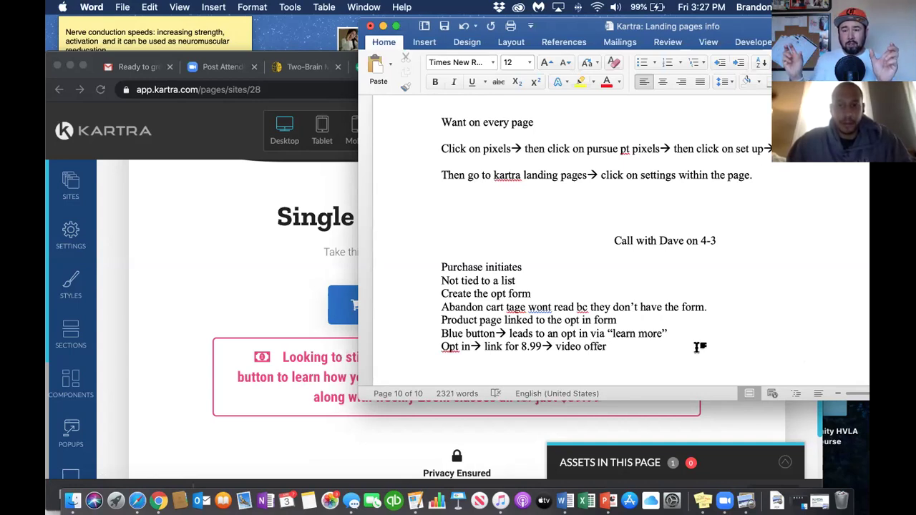
text(for either 8.99 or 39.99)
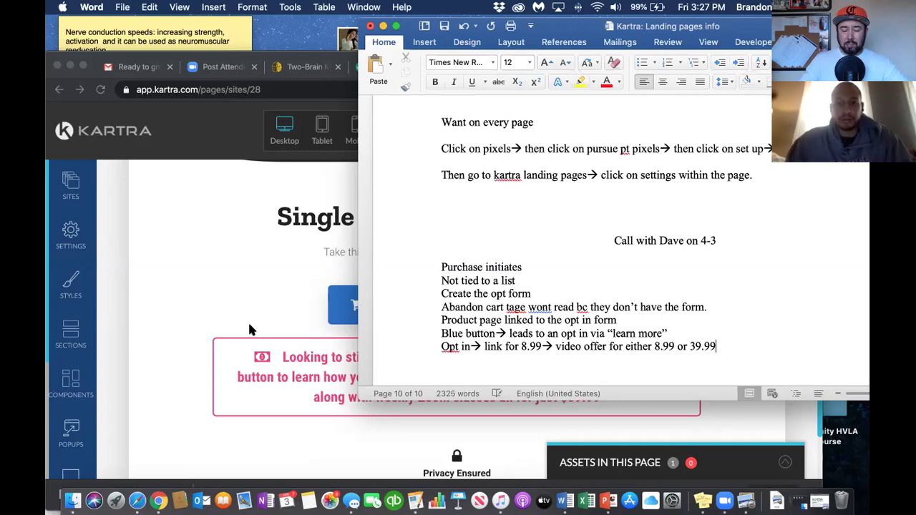
Return to Kartra in Chrome, exit the page builder to the dashboard without saving, and look through the Pages list
click(249, 329)
scroll(248, 329, up, 10)
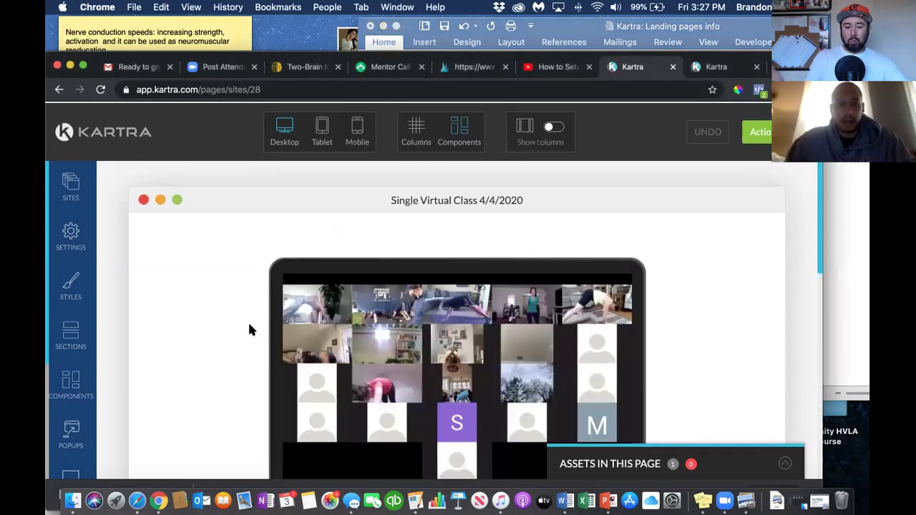
scroll(249, 327, down, 5)
scroll(249, 328, up, 5)
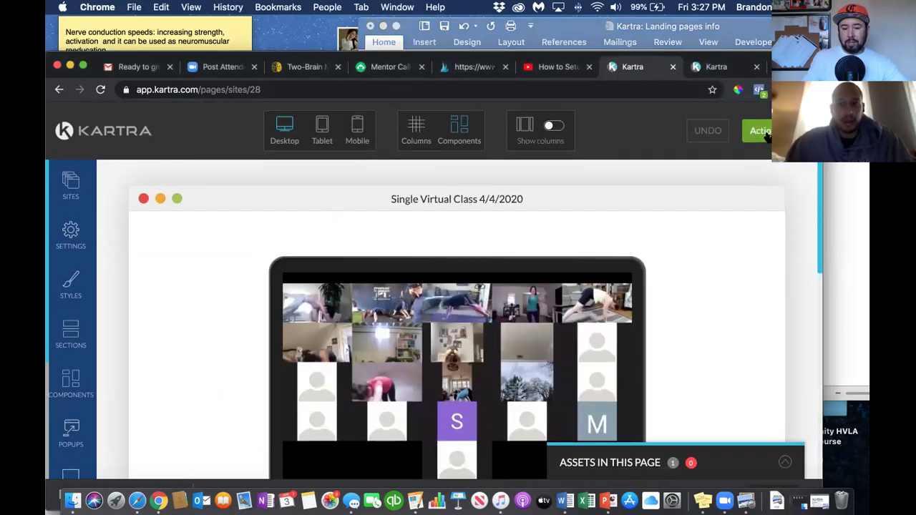
click(766, 135)
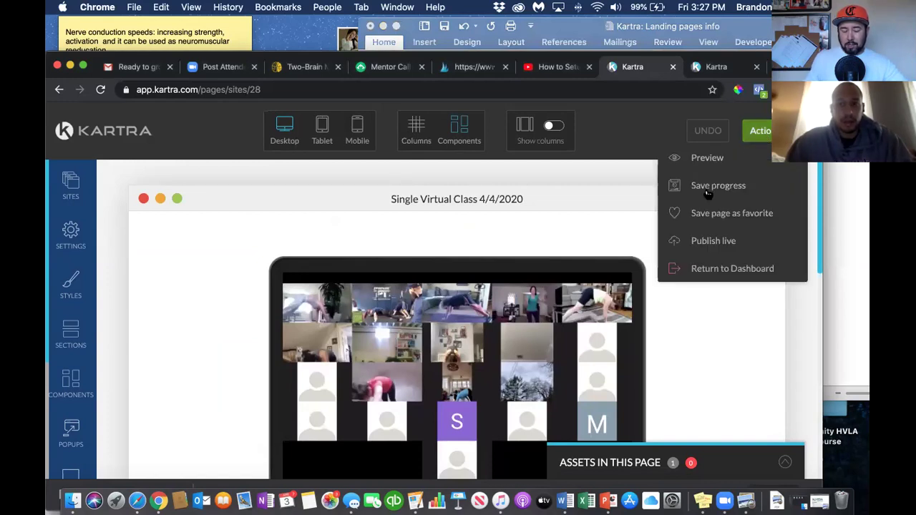
click(697, 269)
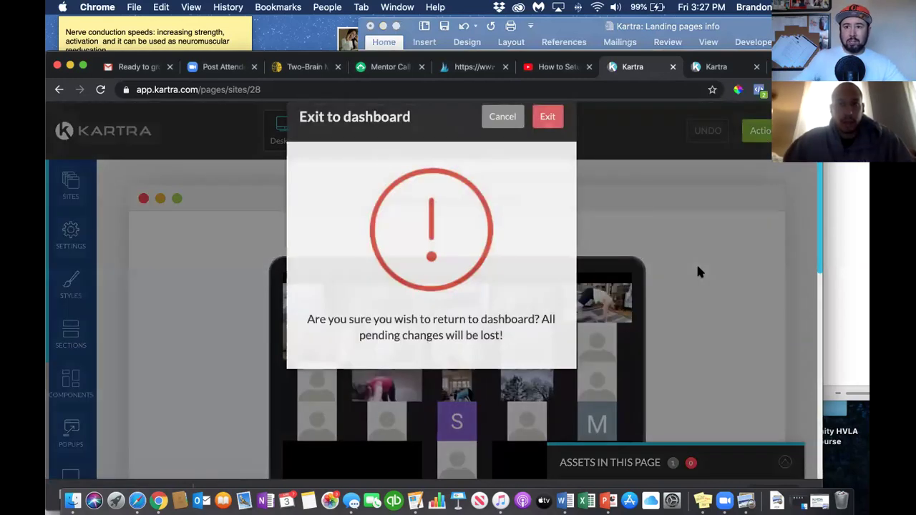
click(560, 161)
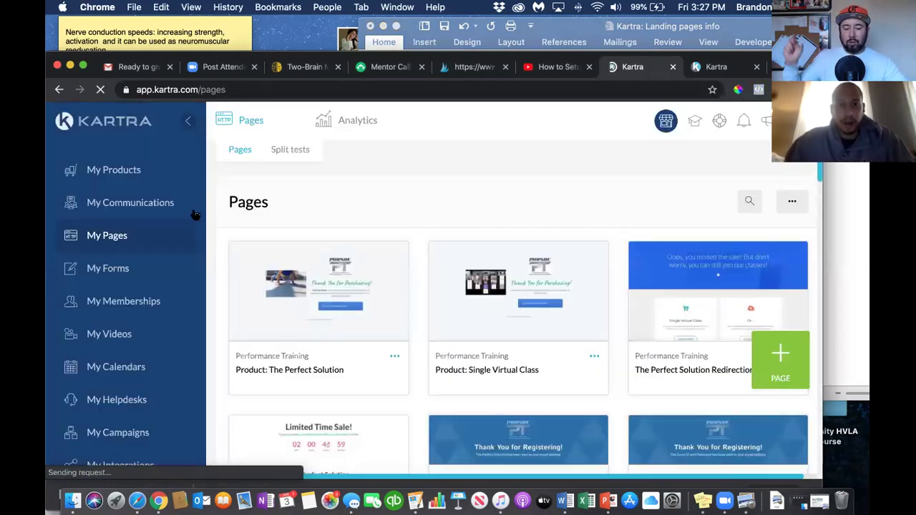
scroll(543, 364, down, 4)
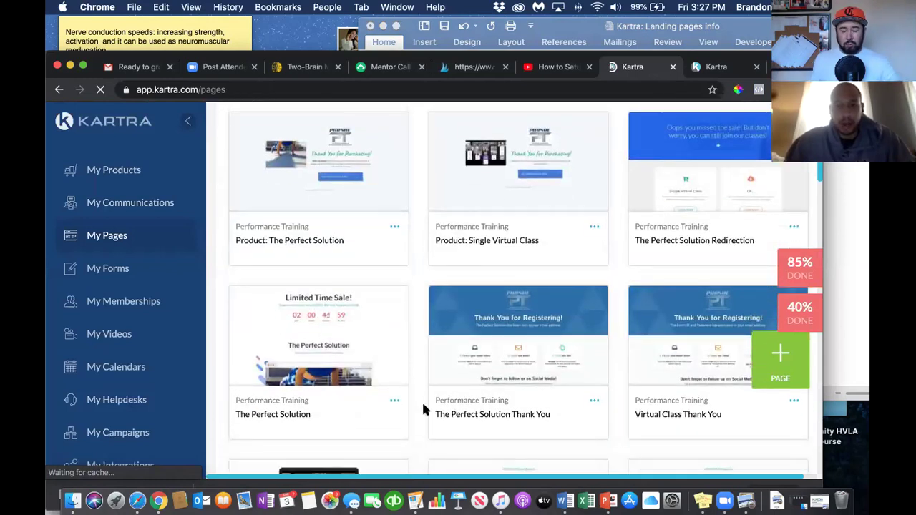
Open The Perfect Solution Redirection page from the Pages list for editing in the page builder and reposition the browser window
scroll(423, 409, down, 2)
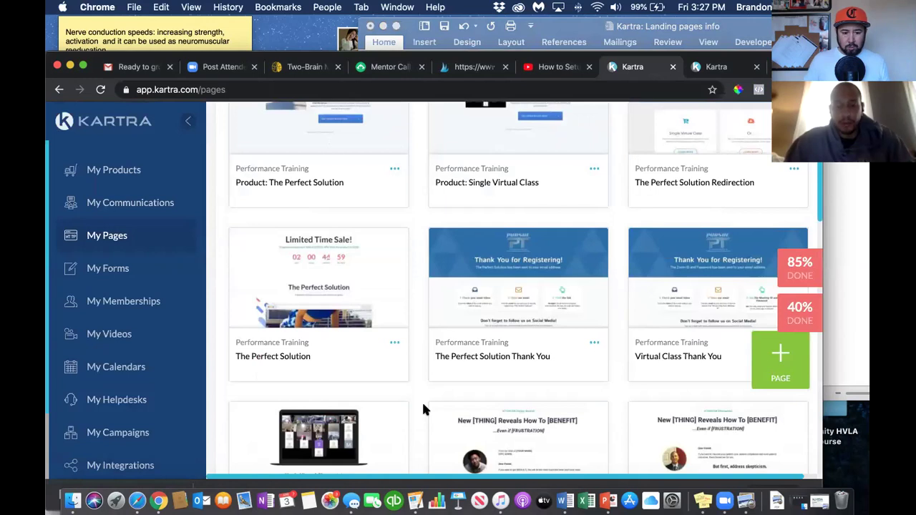
scroll(422, 410, up, 2)
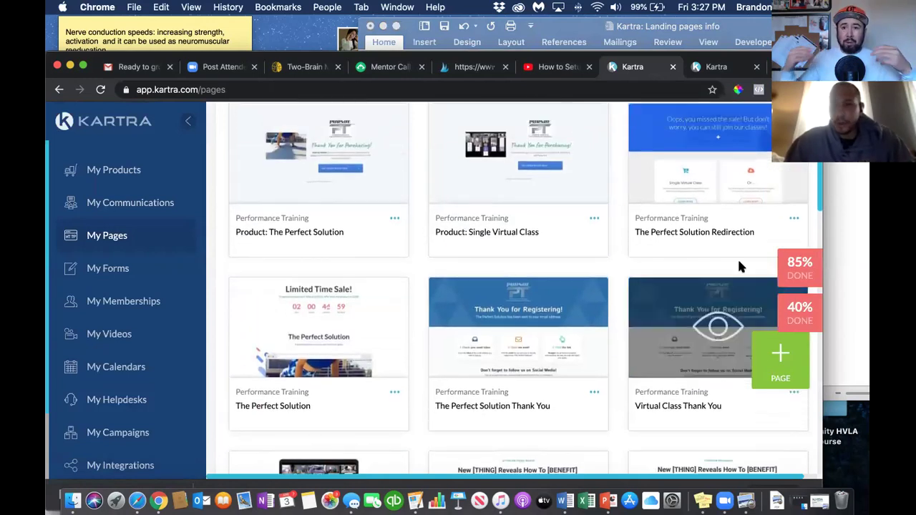
click(793, 217)
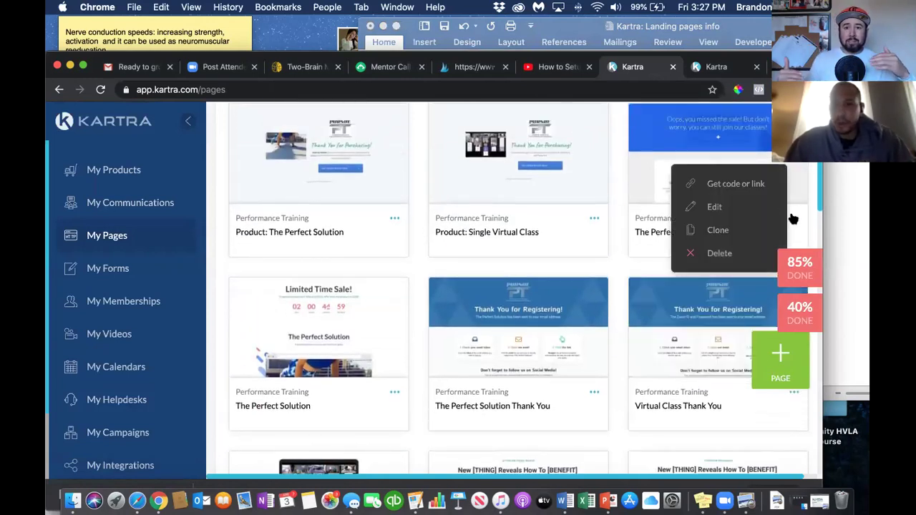
click(712, 207)
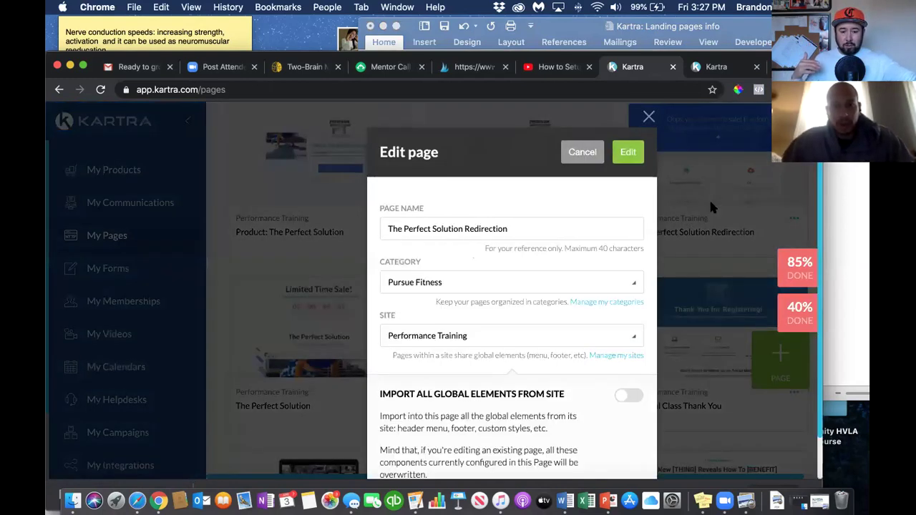
click(630, 158)
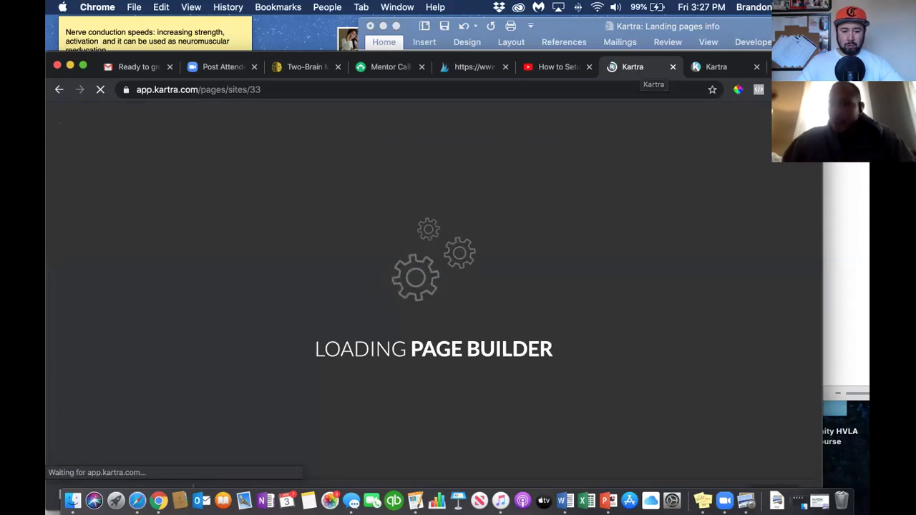
drag(632, 66, 664, 43)
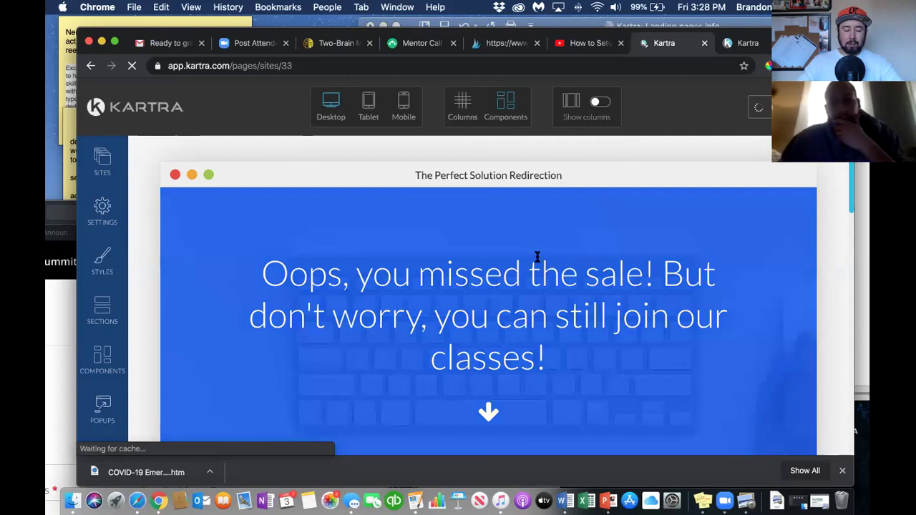
Examine the redirection page's missed-sale headline and the Single Virtual Class and "Or ..." cards beneath it
scroll(543, 260, down, 10)
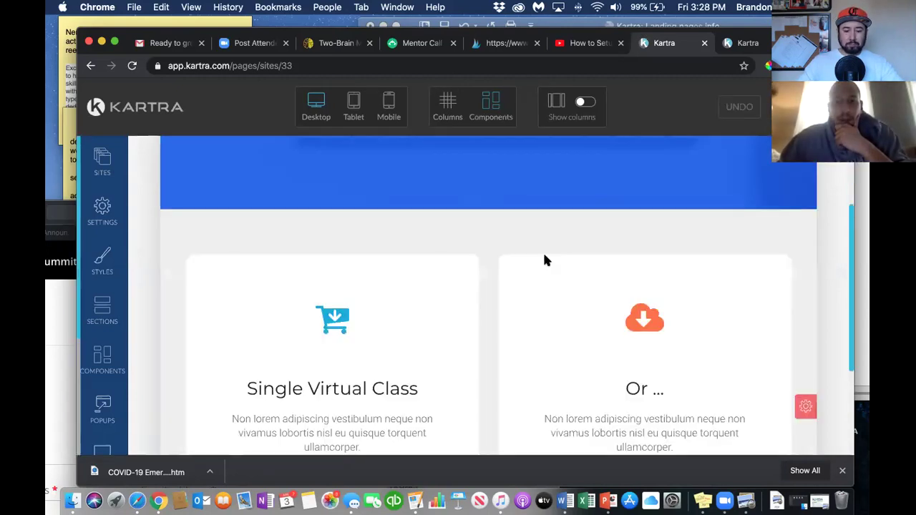
scroll(544, 261, up, 10)
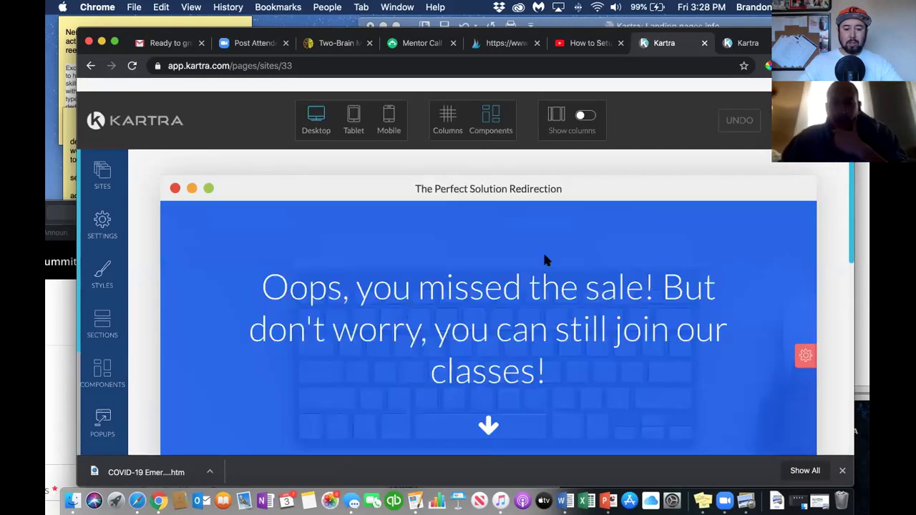
scroll(544, 261, down, 1)
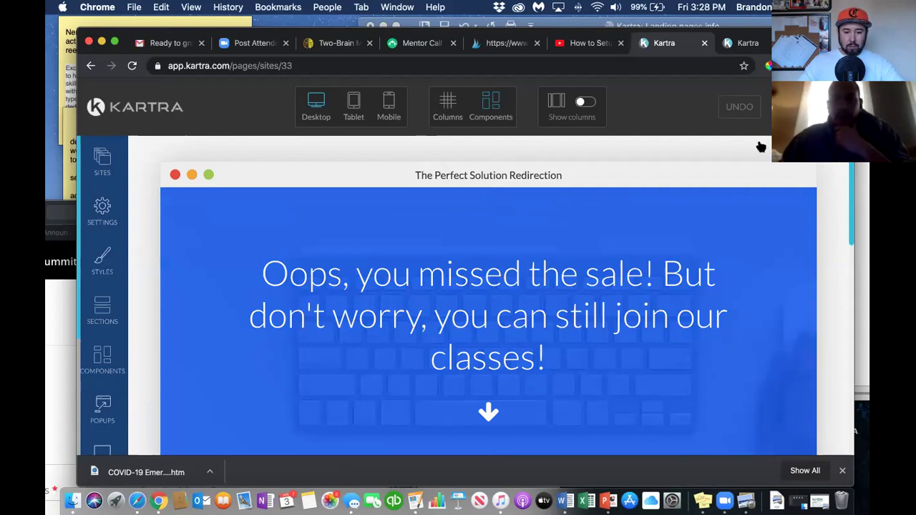
mouse_move(761, 147)
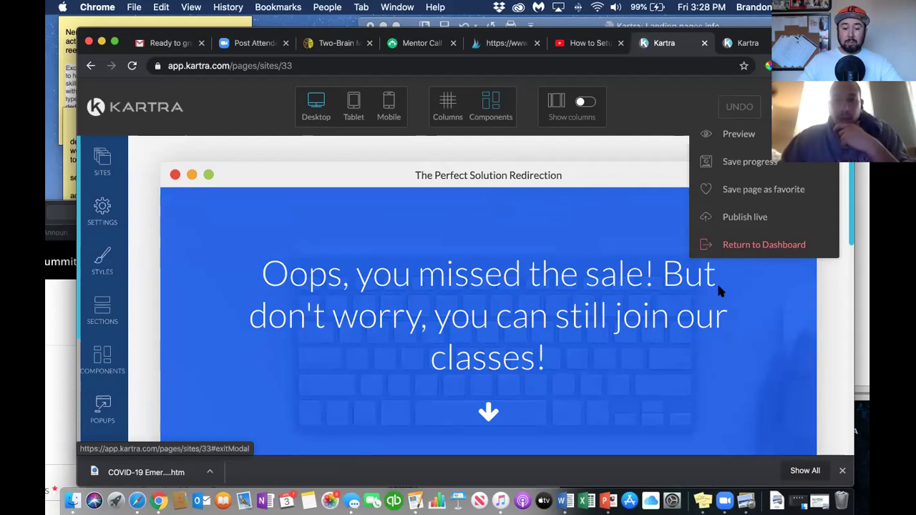
scroll(553, 372, down, 3)
scroll(552, 373, up, 2)
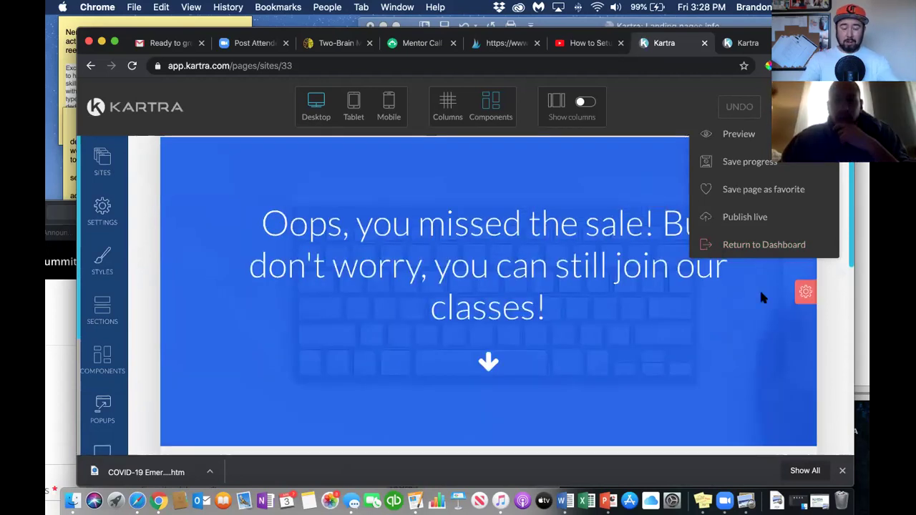
click(840, 319)
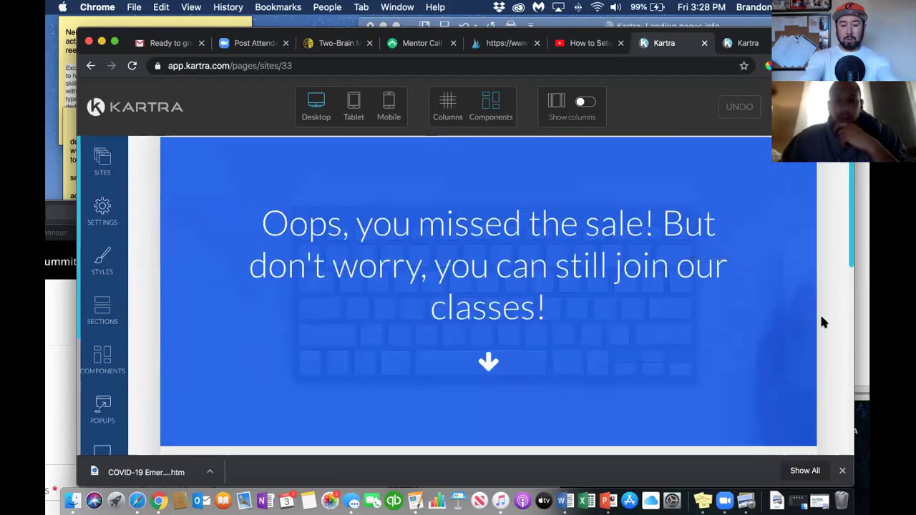
scroll(400, 219, down, 6)
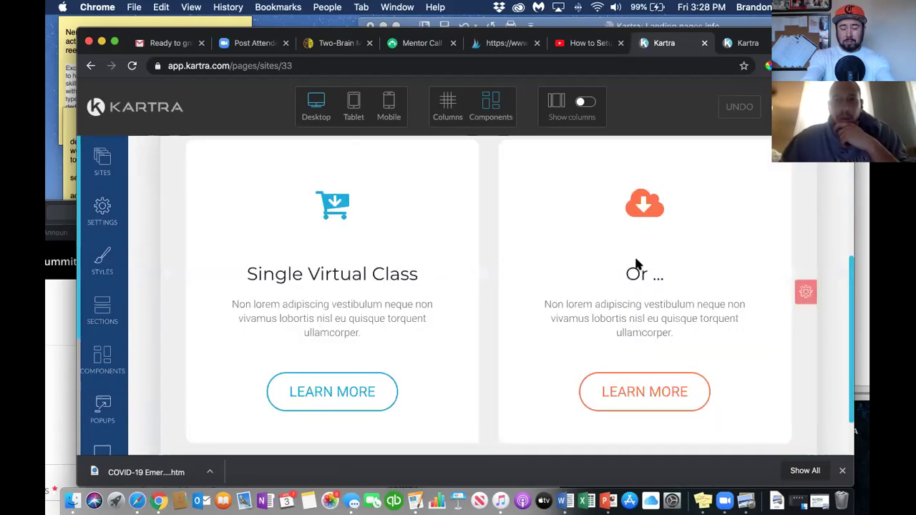
scroll(331, 339, up, 5)
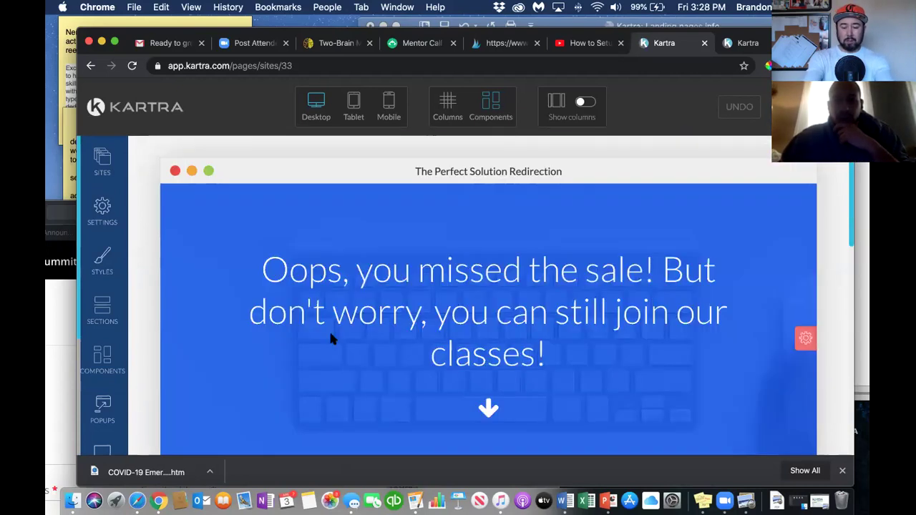
Review the down arrow under the headline and the Learn More buttons on the two offer cards
click(497, 410)
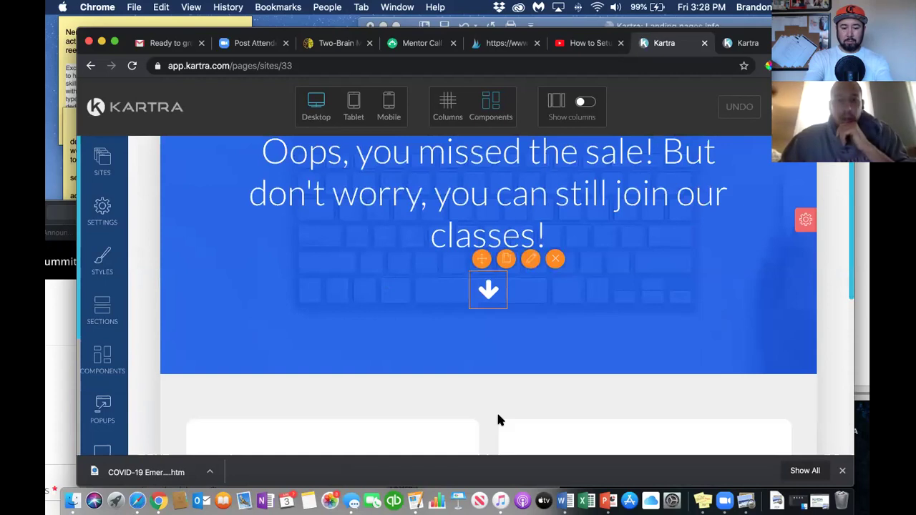
scroll(642, 333, down, 3)
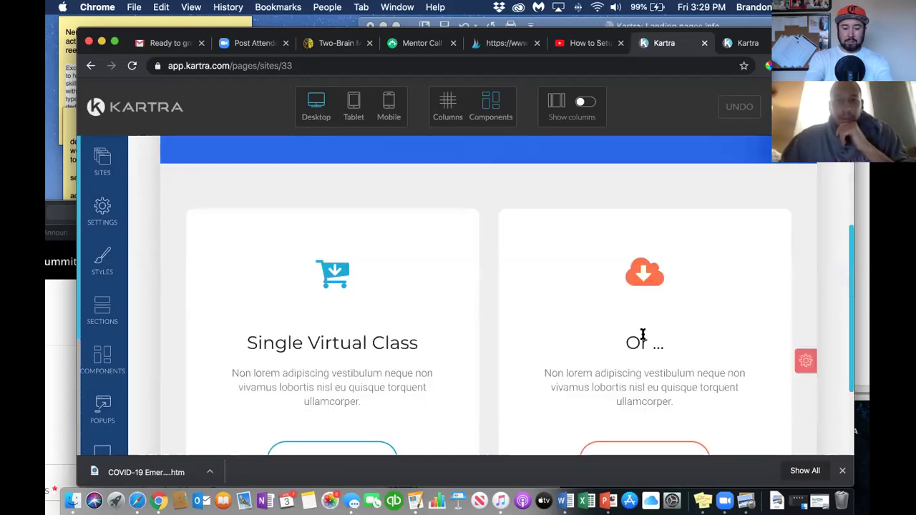
click(642, 334)
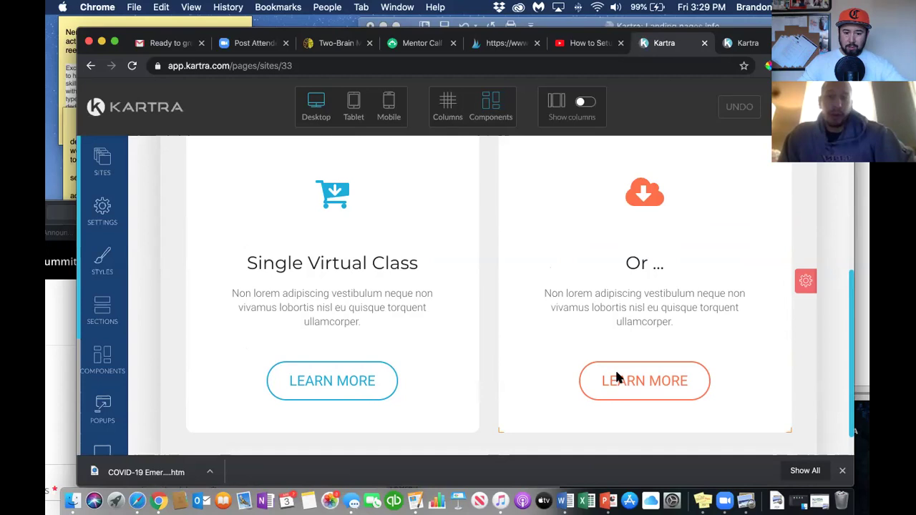
scroll(447, 274, up, 5)
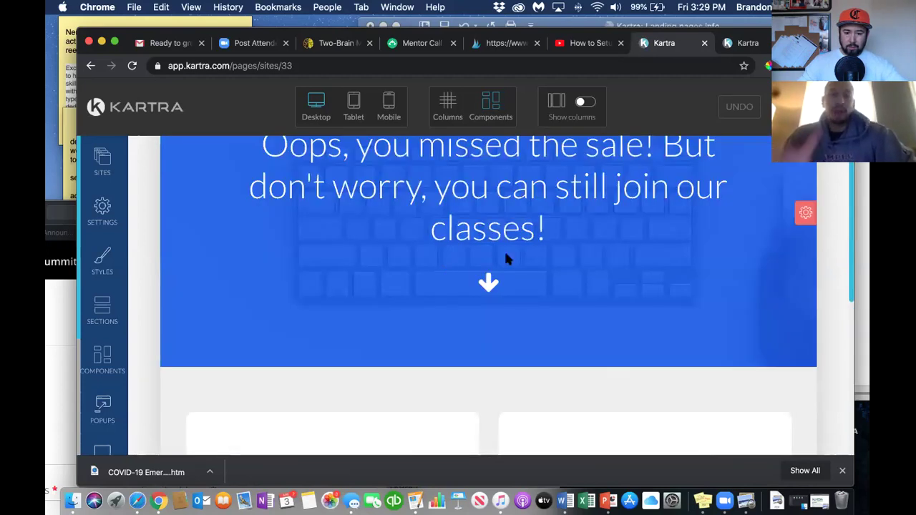
scroll(505, 259, down, 1)
mouse_move(505, 259)
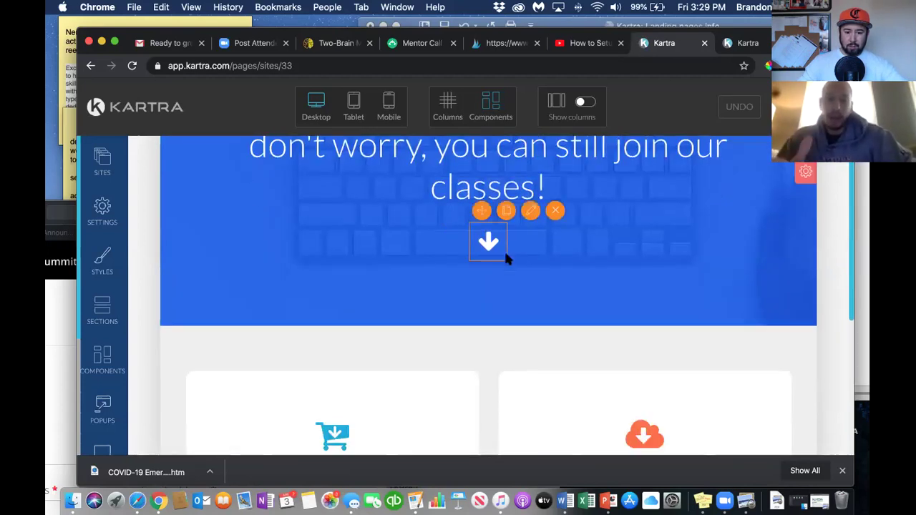
scroll(505, 259, down, 1)
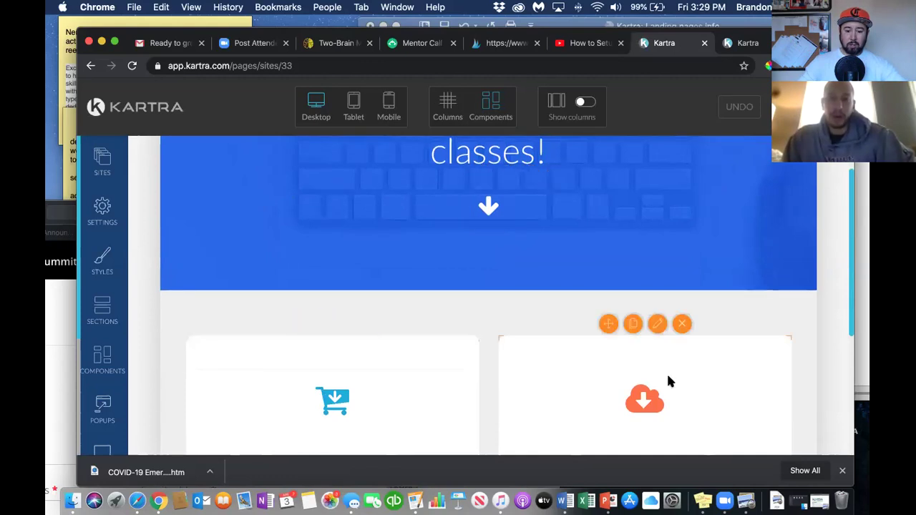
scroll(666, 380, down, 3)
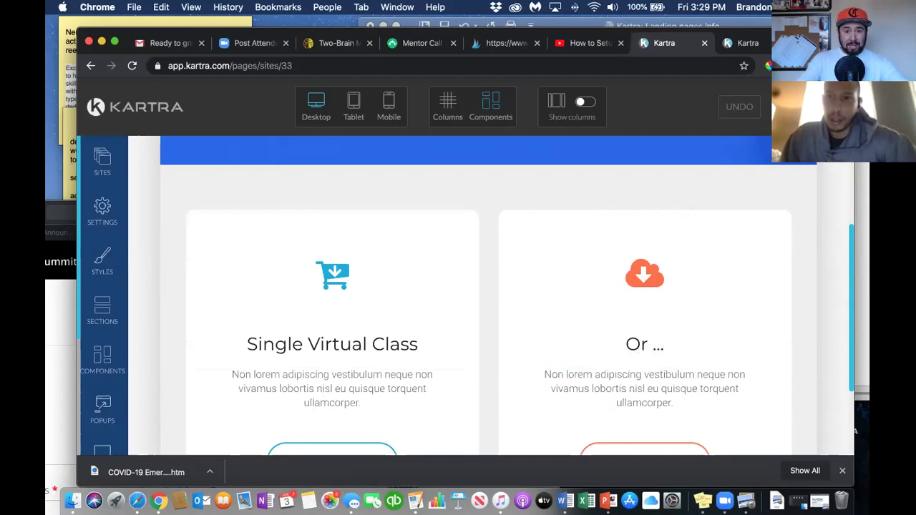
Move the Chrome window to uncover the Word document and switch to the Word notes
drag(820, 46, 740, 37)
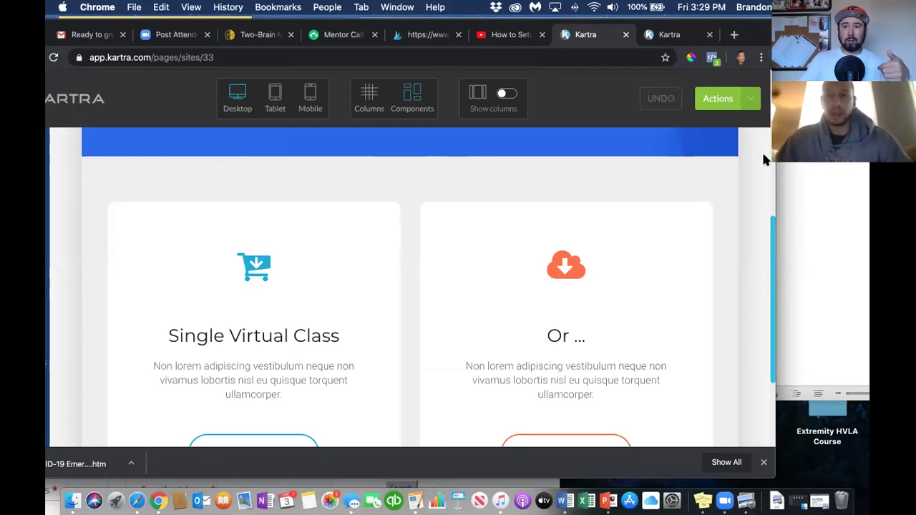
click(858, 164)
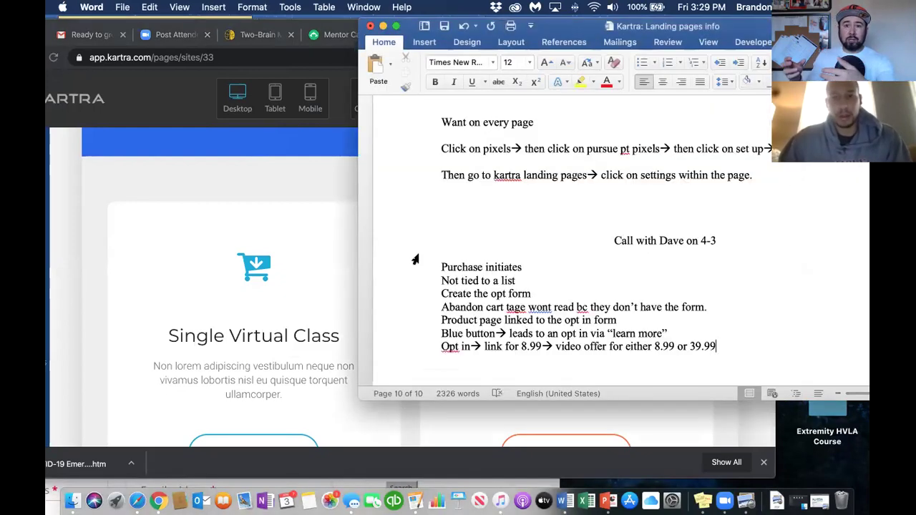
click(317, 244)
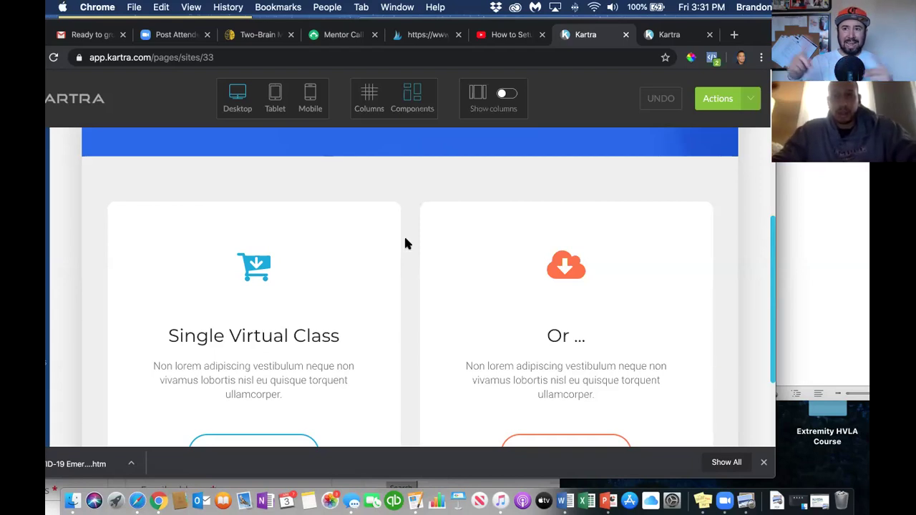
click(790, 226)
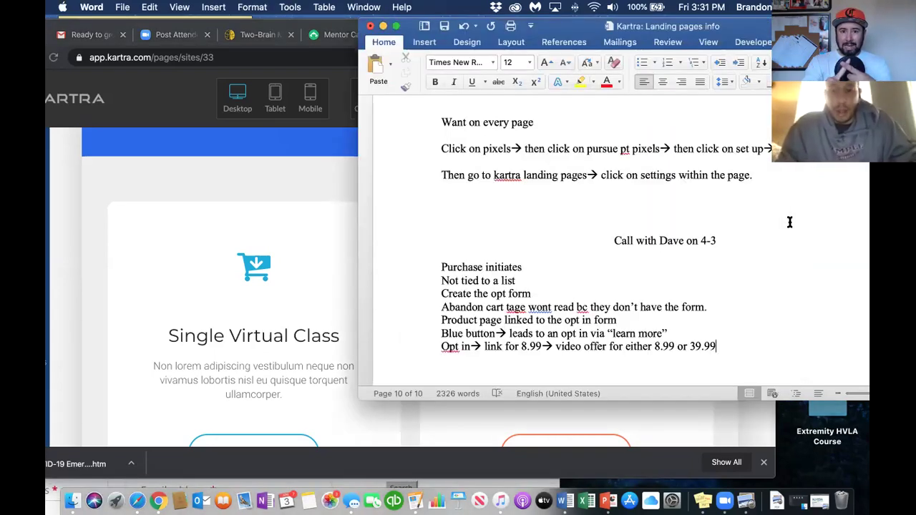
Below the "Opt in→" line, start a new note reading "Landing page→ opt in→ 8.99 sales,"
text(landing pah)
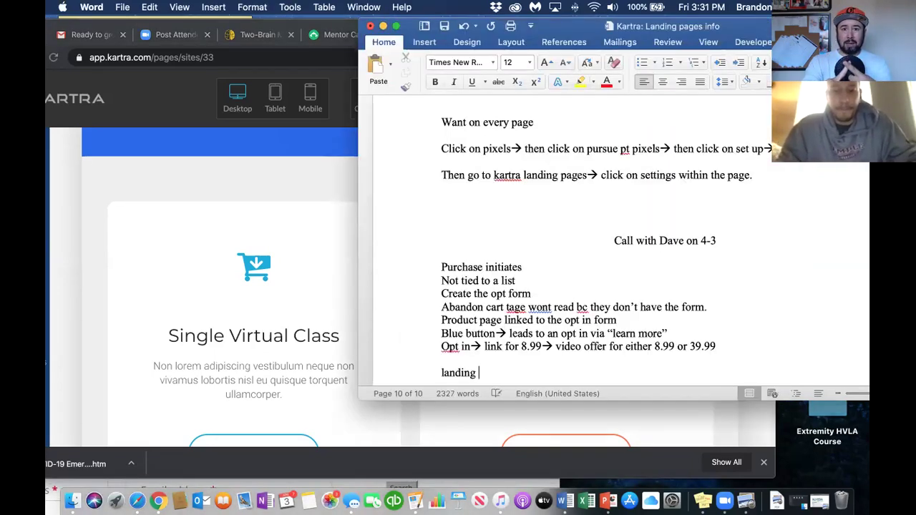
key(BackSpace)
text(ge)
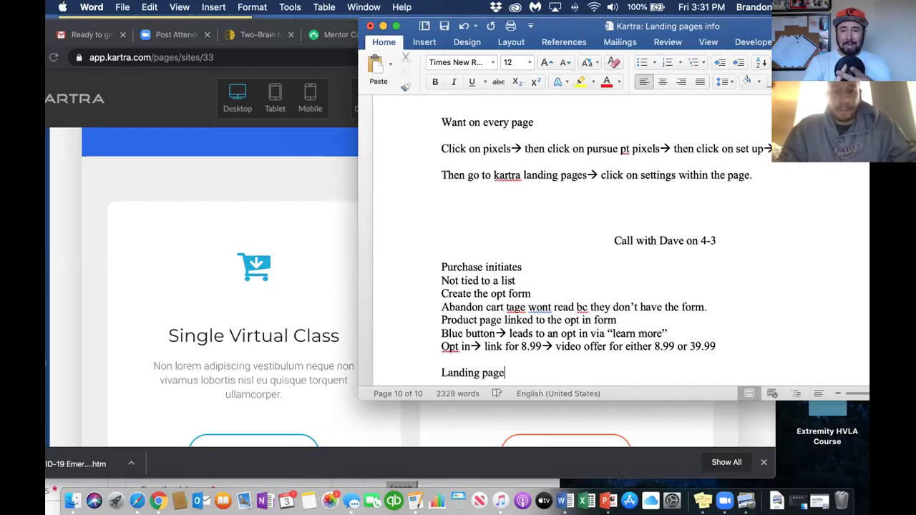
text(--> opt)
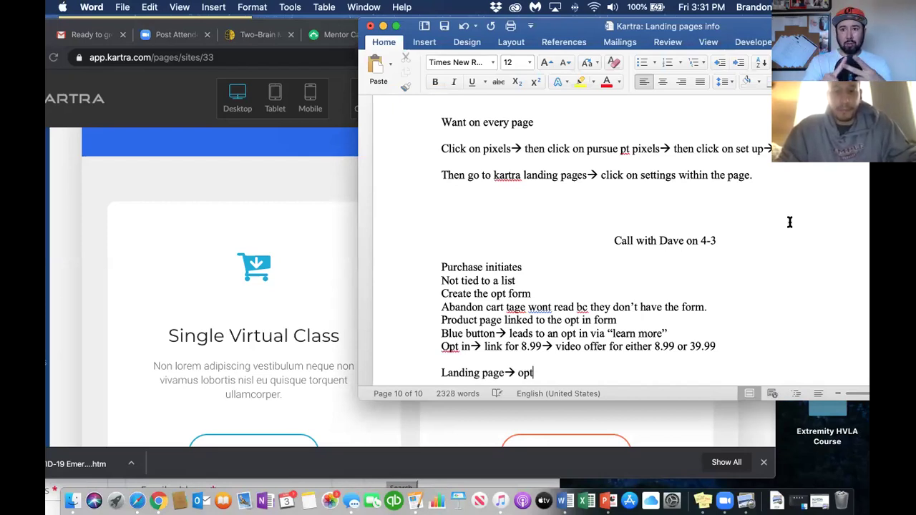
text( in--> 8.9)
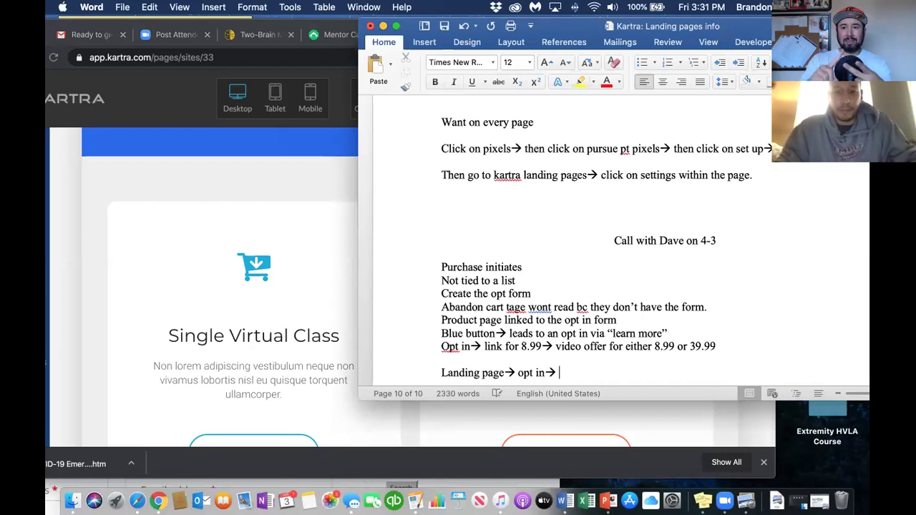
text(9 sale)
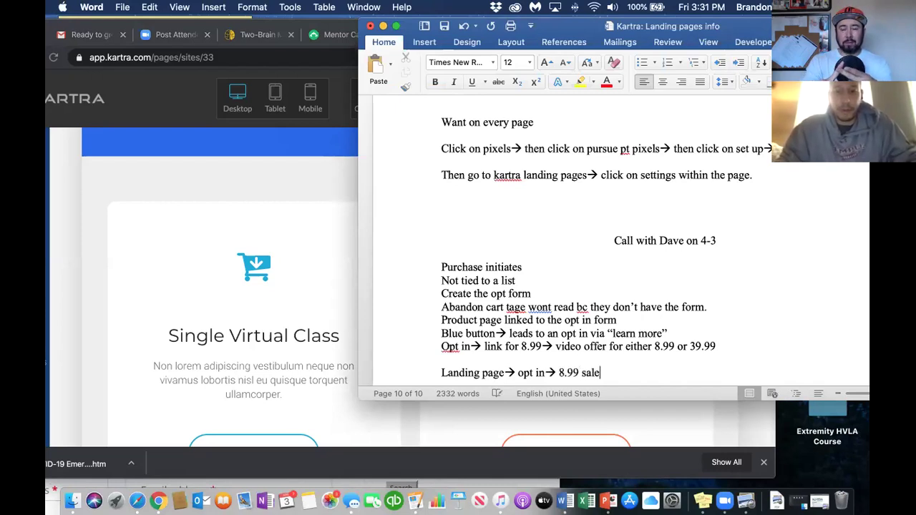
text(s, )
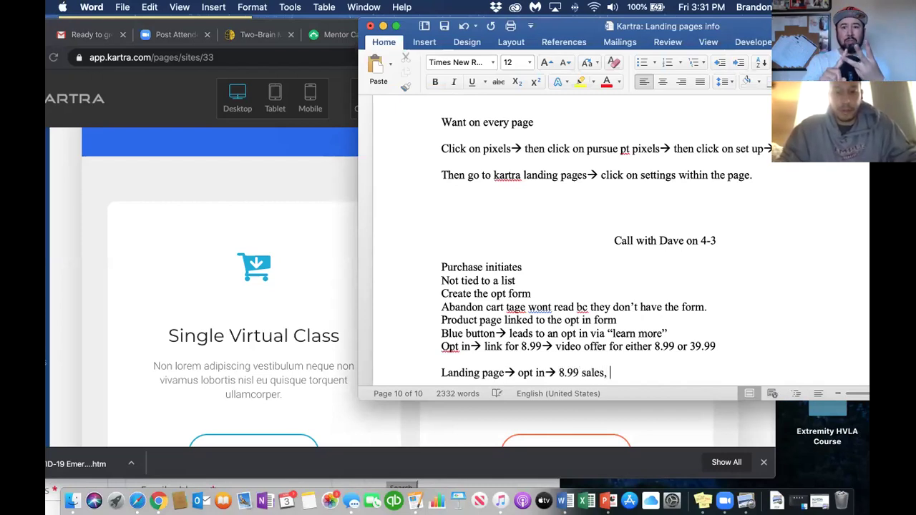
Continue the landing page note with "click buy now→ takes to video and up sel and give them two option"
text(click bu)
text(y now--)
text(> takes )
text(to vid)
text(eo and )
text(up)
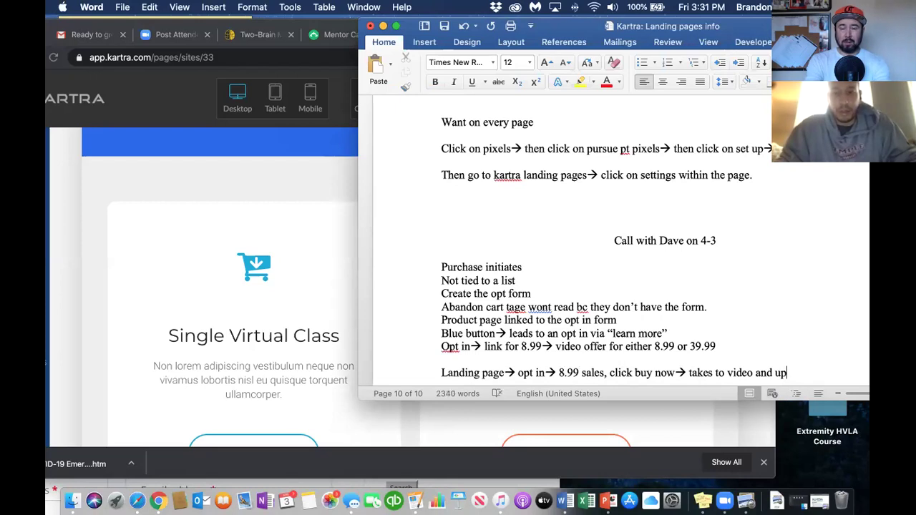
text( sel and)
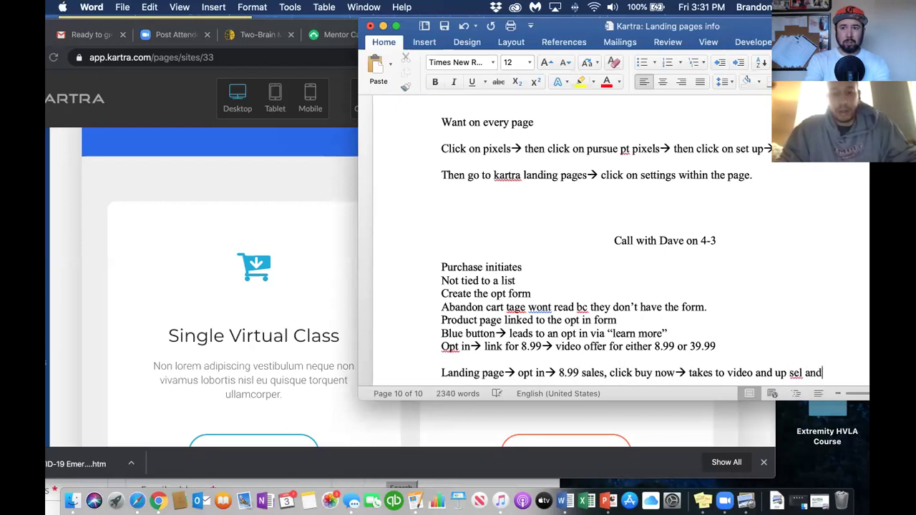
text( give them)
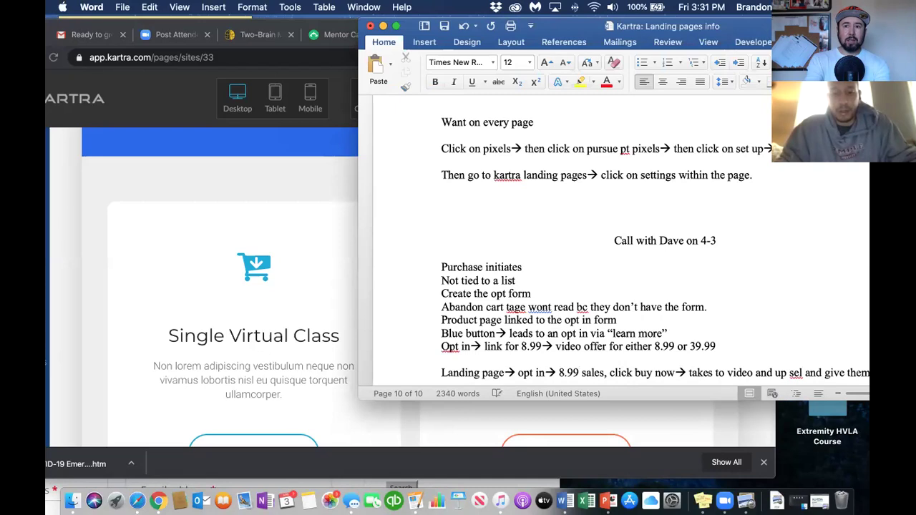
text( two option)
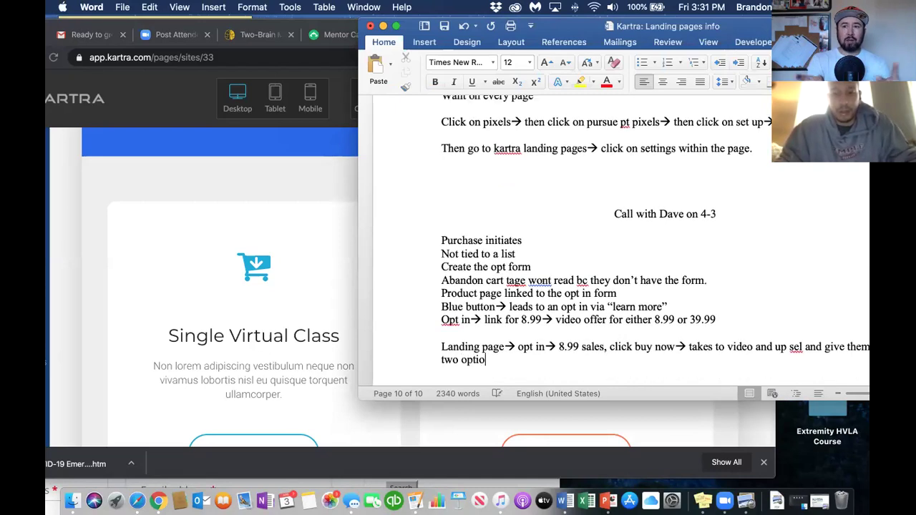
Reposition the Word window and number the flow, adding "Page 1-" before "Landing page" and "2)" before "8.99 sales"
drag(705, 30, 622, 41)
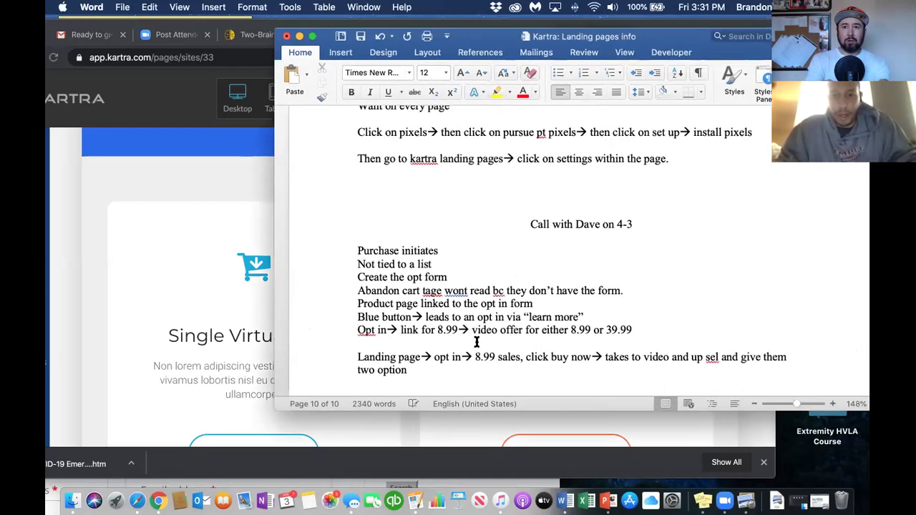
click(353, 354)
text(page 1-)
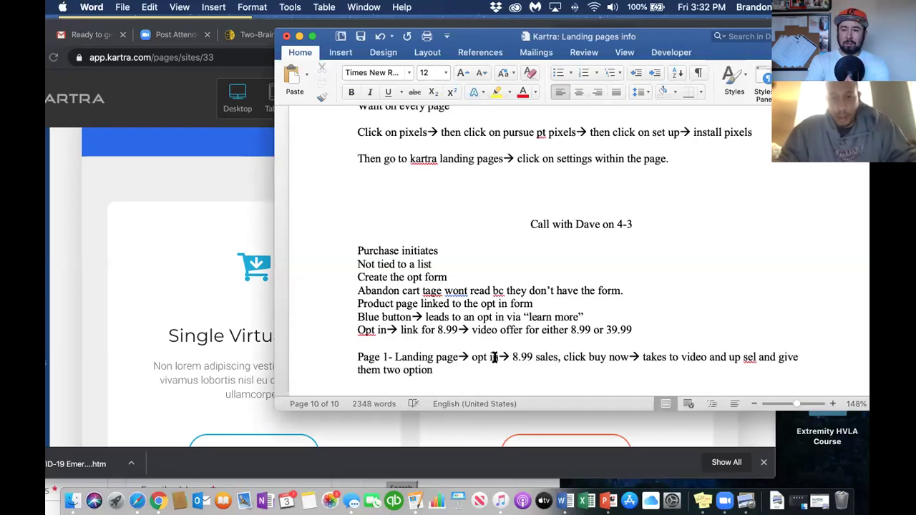
click(510, 357)
text(2))
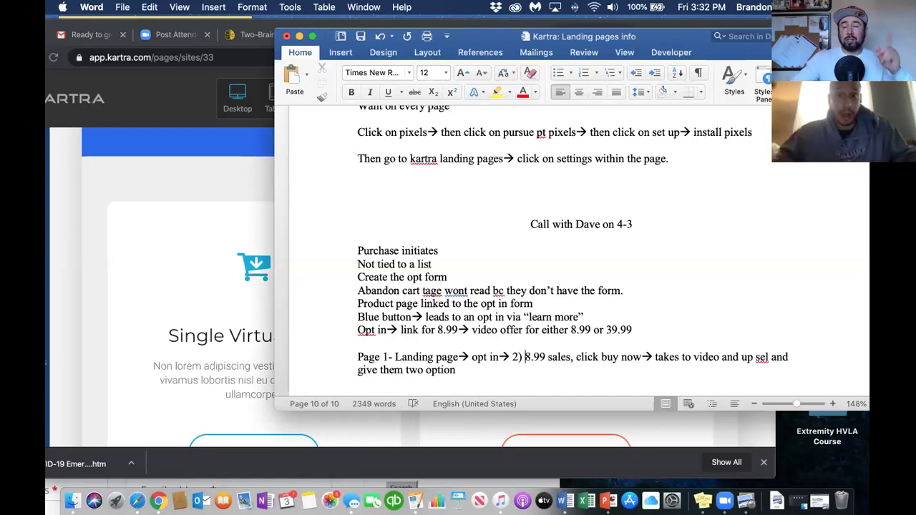
Append "→ thank you" after "give them two option" at the end of the landing page note
text(--> )
text(t)
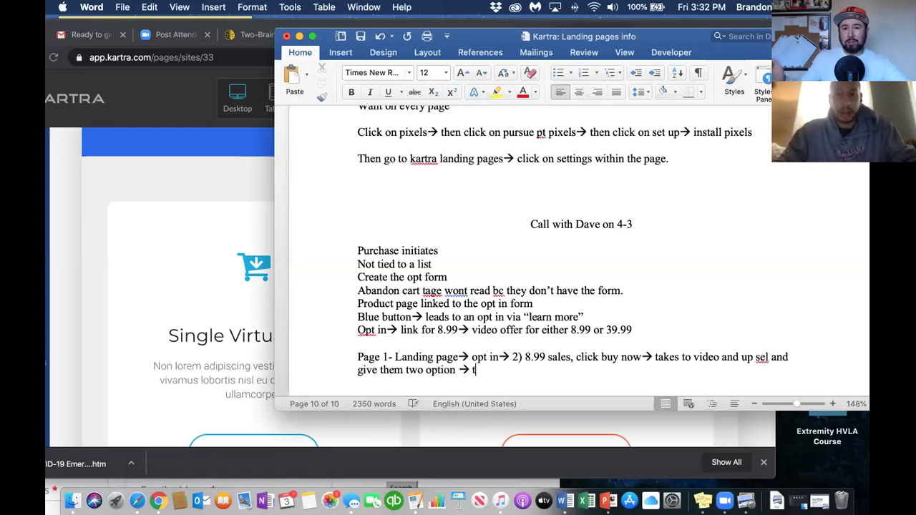
text(hank)
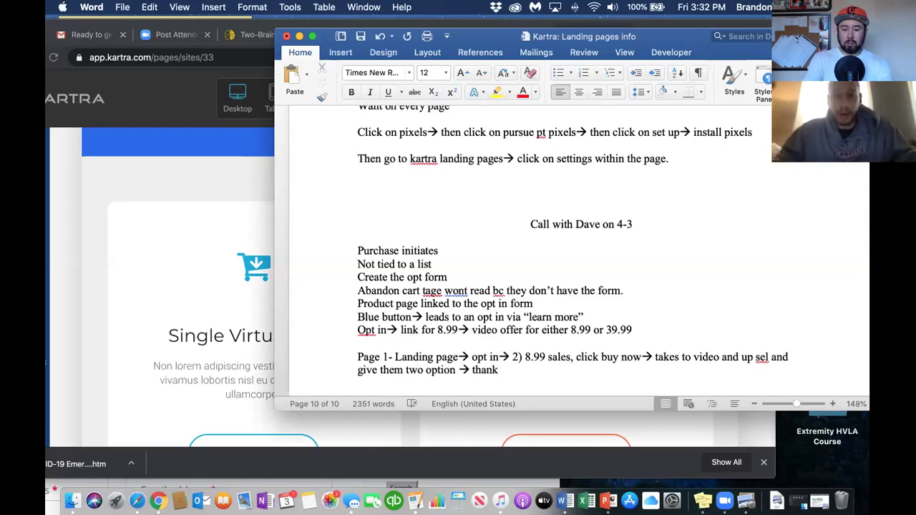
text( you )
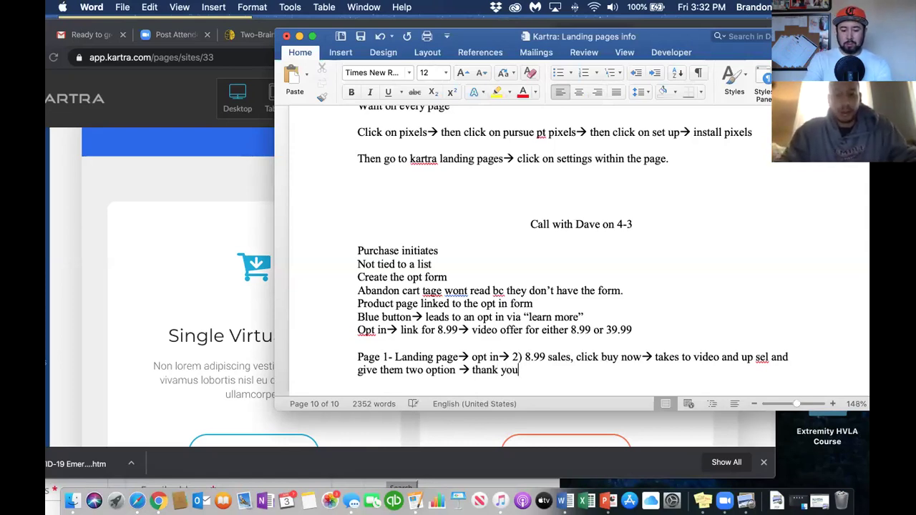
text(to didnt)
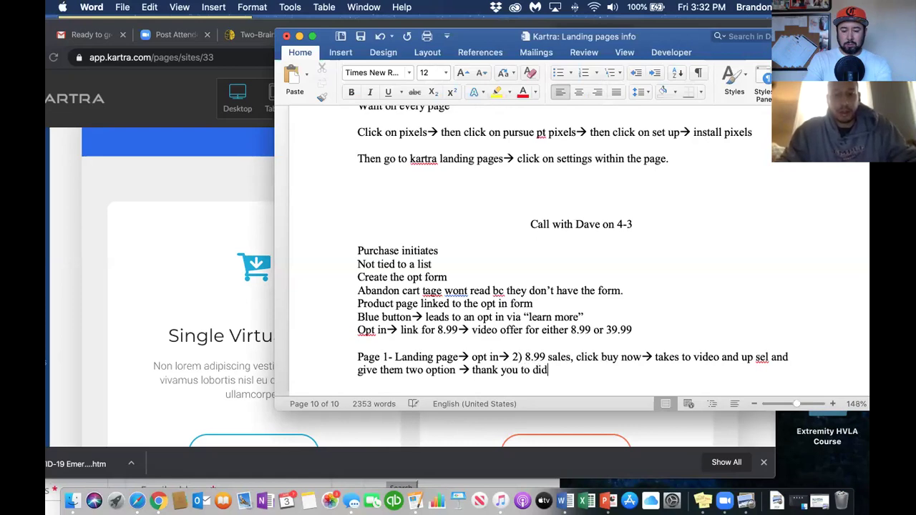
key(BackSpace)
key(BackSpace)
key(BackSpace)
key(BackSpace)
text(i)
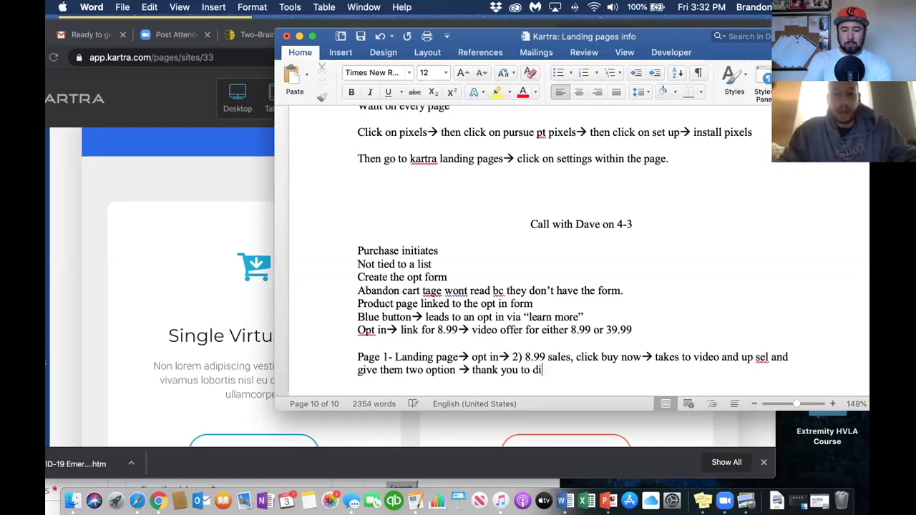
text(ffec)
key(BackSpace)
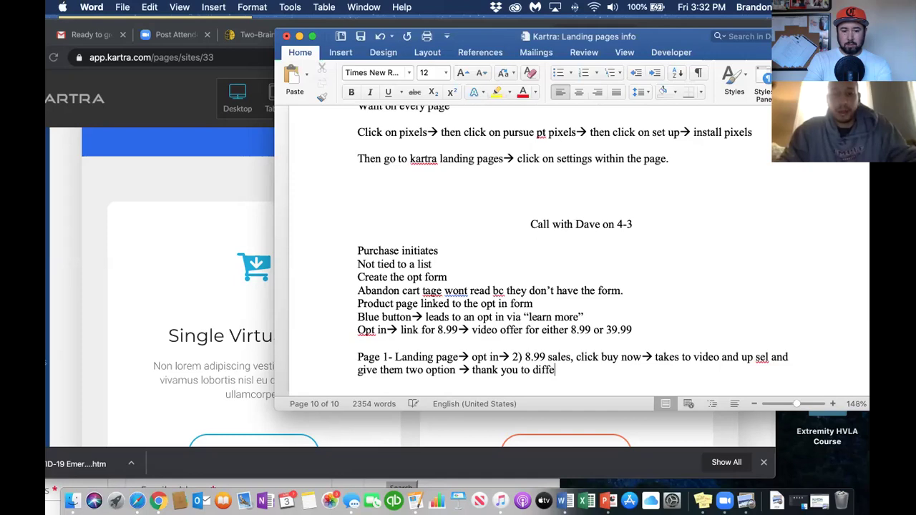
text(rent)
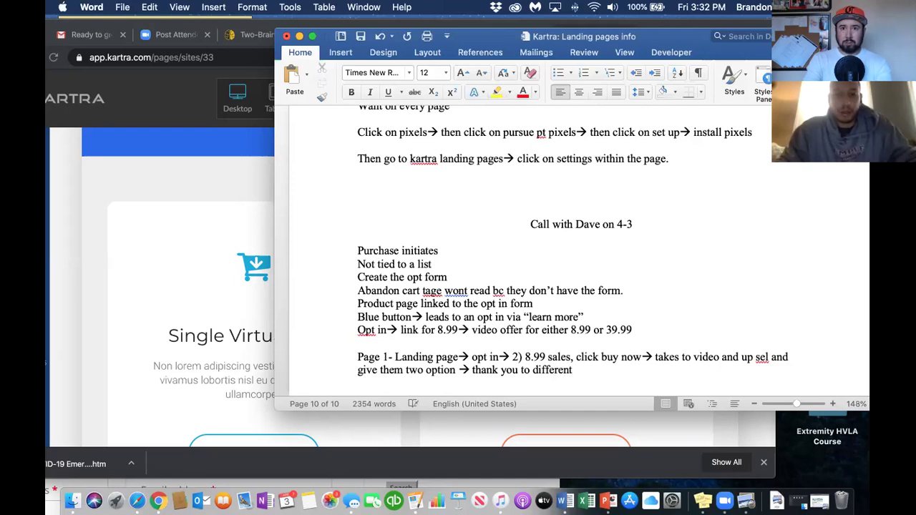
key(BackSpace)
key(BackSpace)
key(BackSpace)
key(BackSpace)
key(BackSpace)
key(BackSpace)
key(BackSpace)
key(BackSpace)
key(BackSpace)
key(BackSpace)
key(BackSpace)
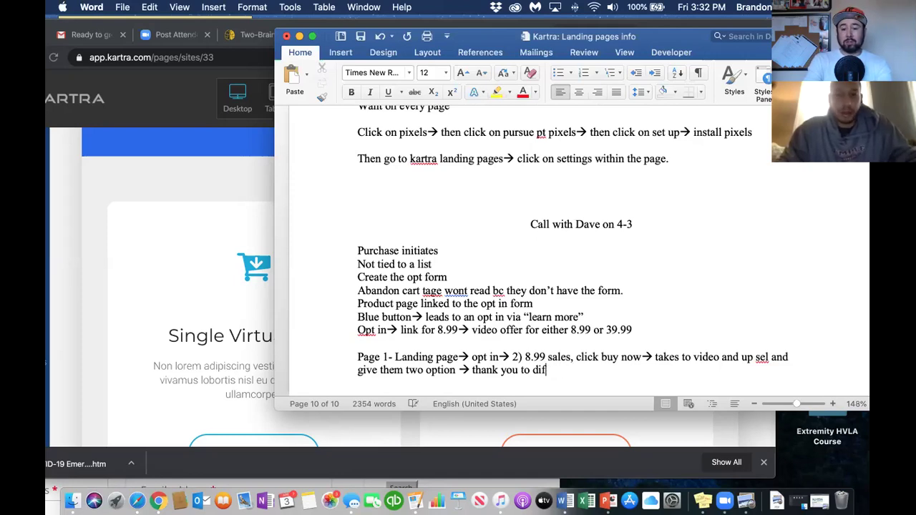
key(BackSpace)
key(BackSpace)
Complete the note with "pages two different ones." and leave a blank line below it
text(page)
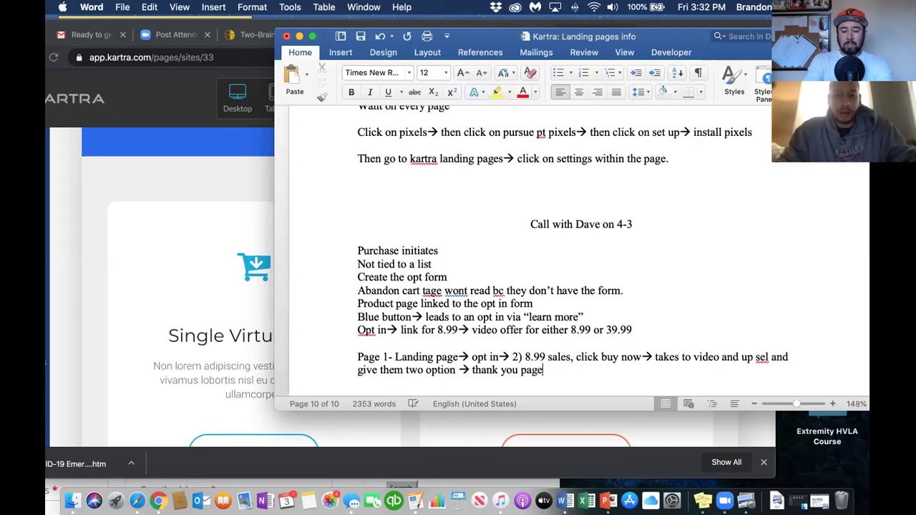
text(s two)
text( different ones.)
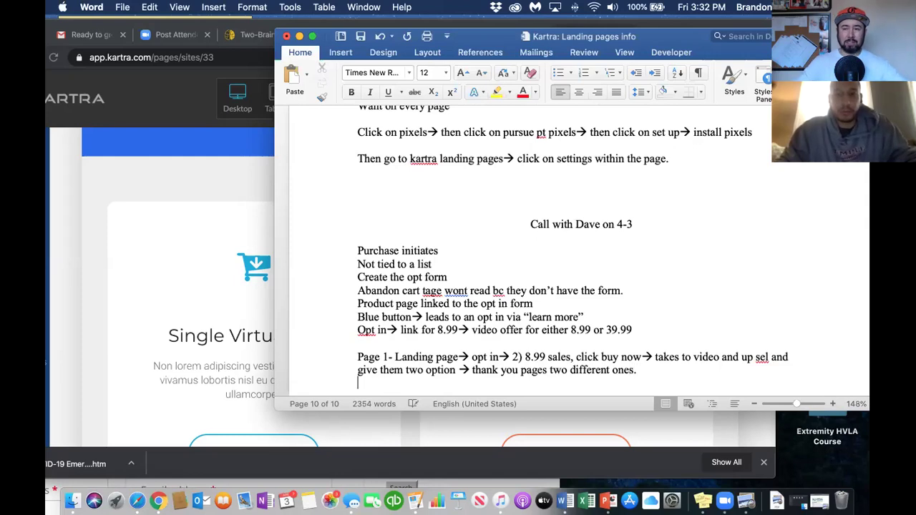
key(Return)
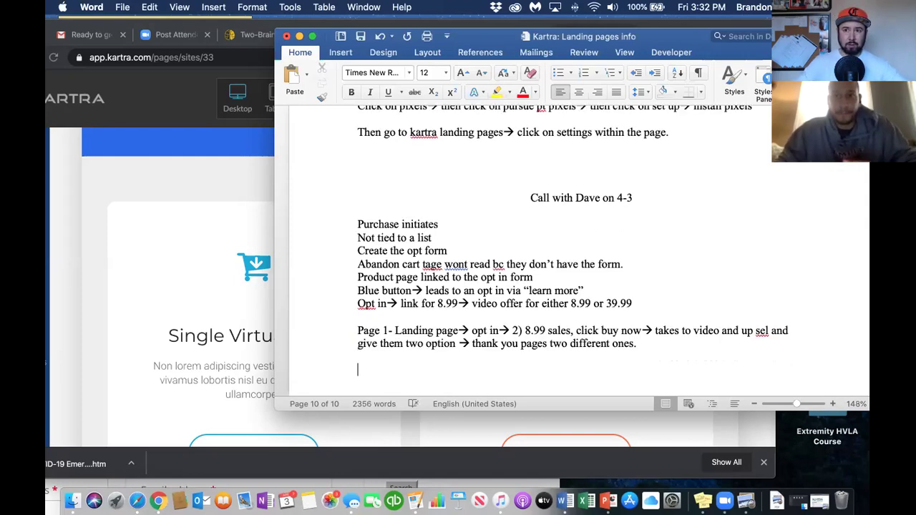
text(custon)
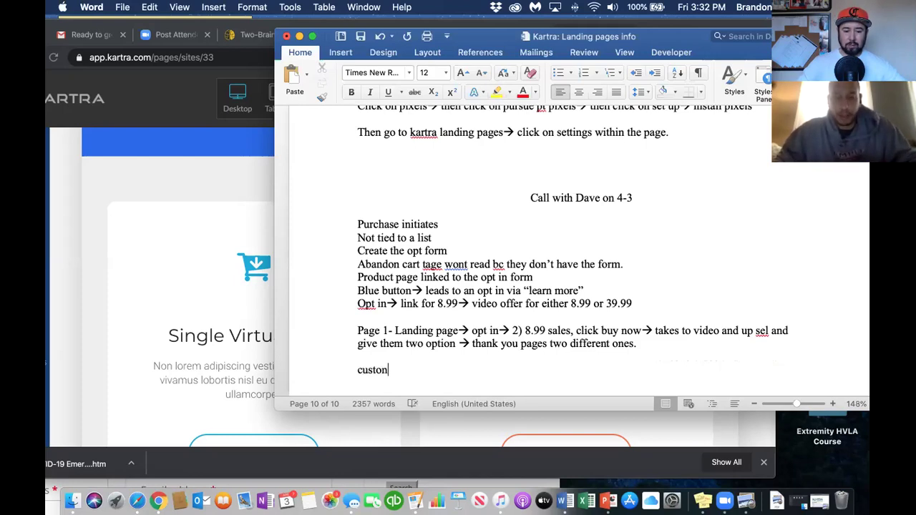
key(BackSpace)
text(m)
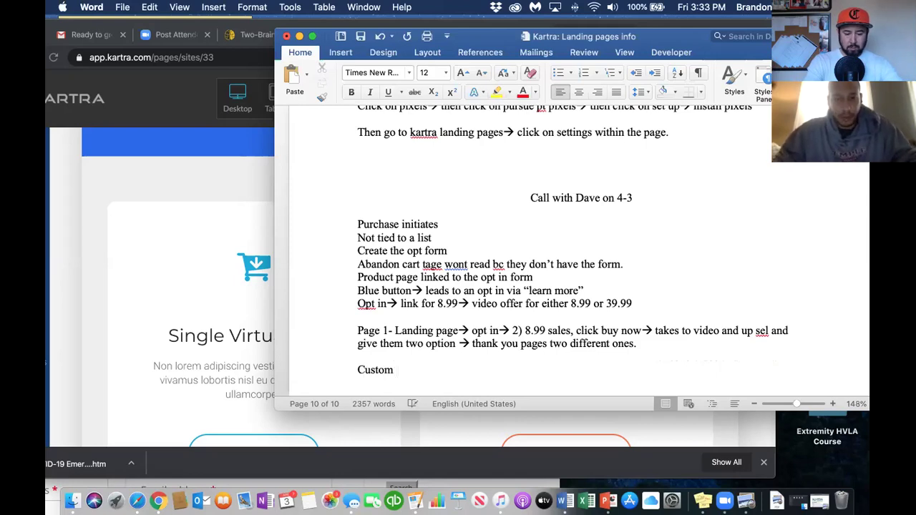
Switch to Chrome, view the publishing options for the open Kartra page, and close them without publishing
click(190, 250)
double_click(299, 26)
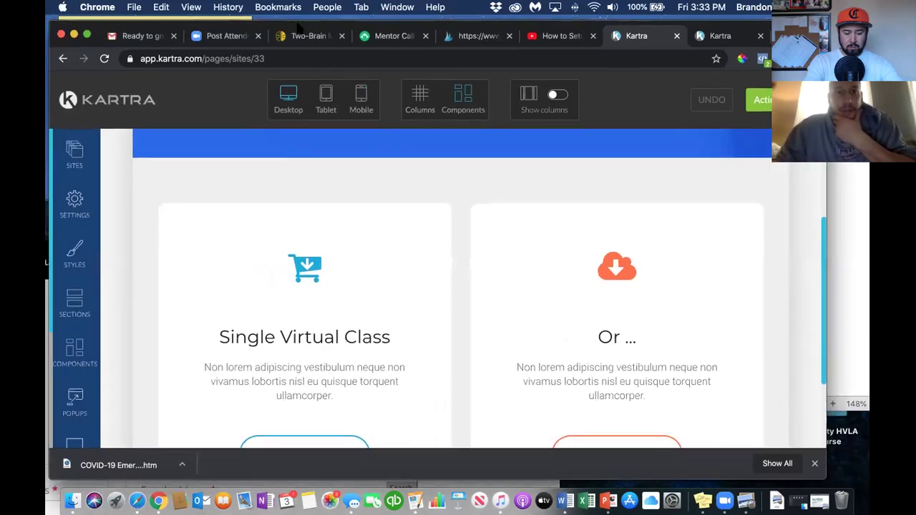
drag(299, 25, 294, 21)
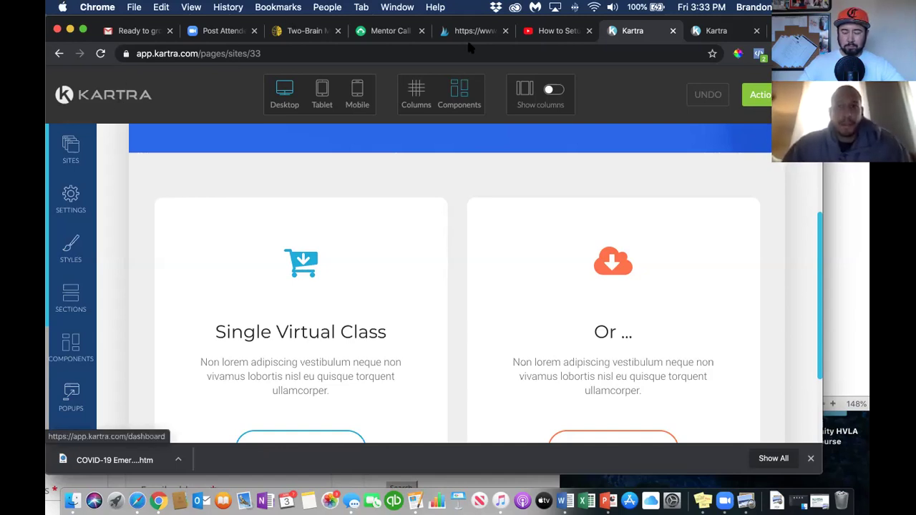
click(758, 95)
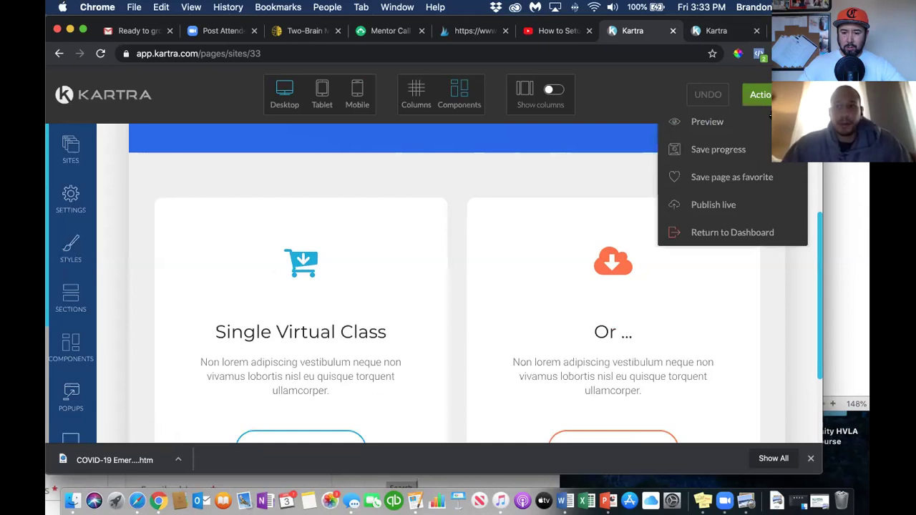
click(726, 209)
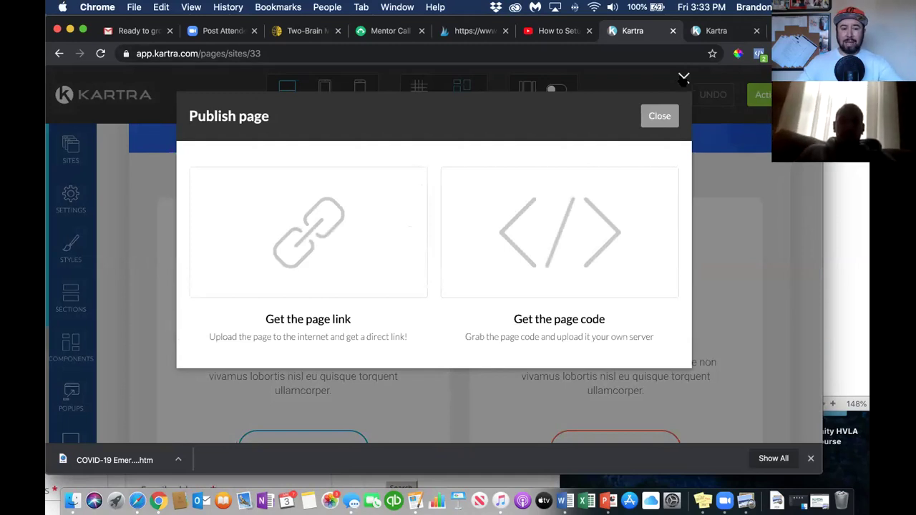
click(682, 76)
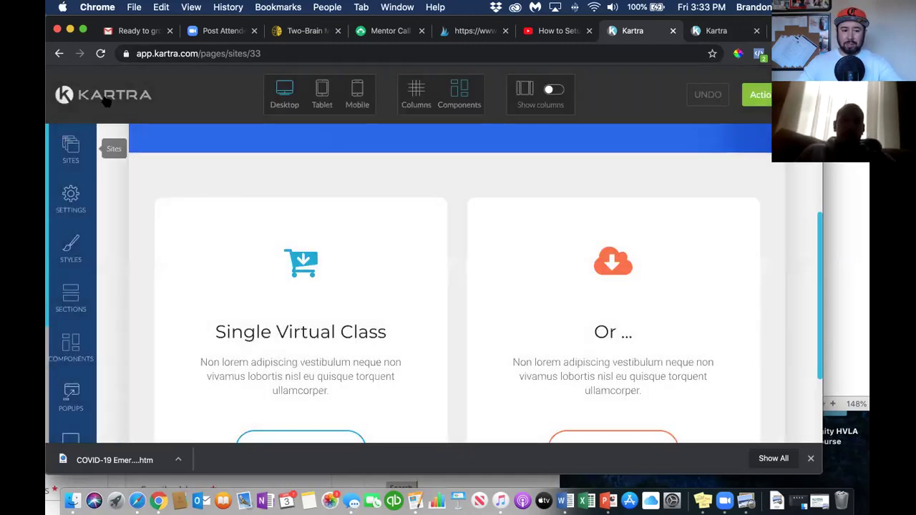
Leave the page editor for the Kartra dashboard and open the broadcasts in My Communications
click(106, 100)
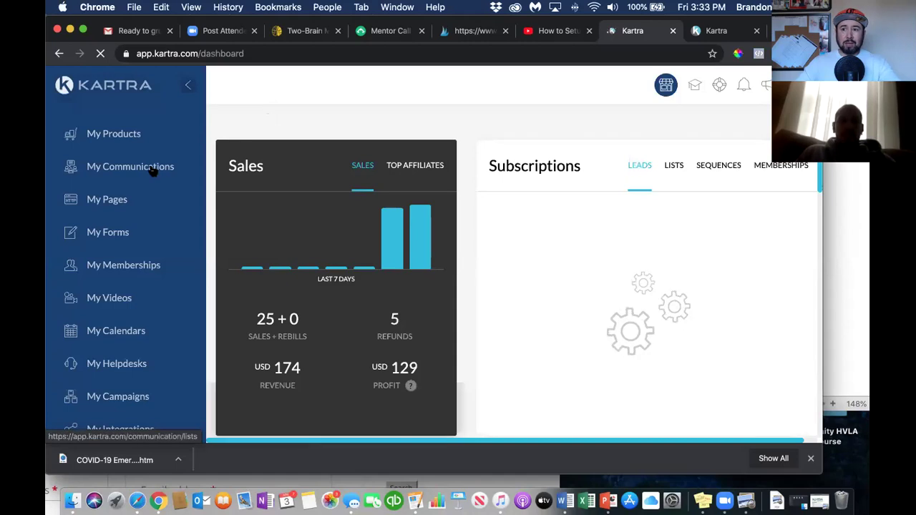
click(152, 166)
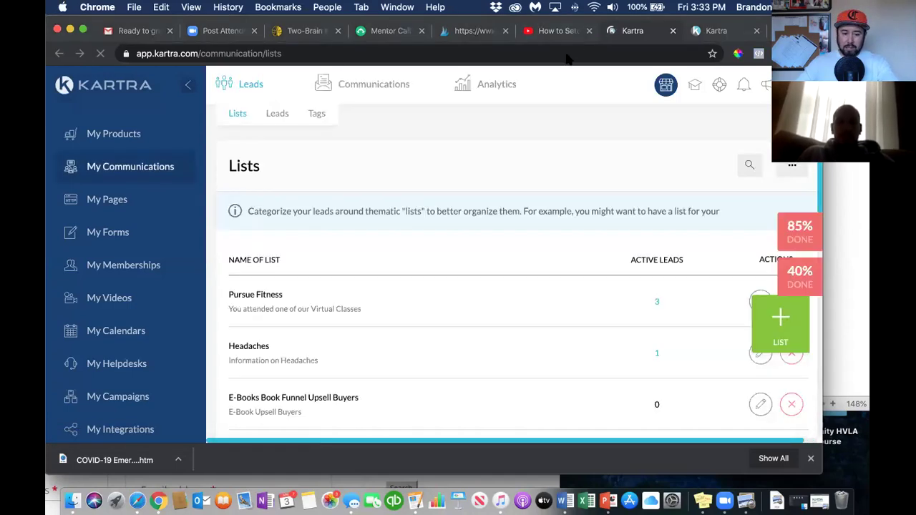
click(384, 88)
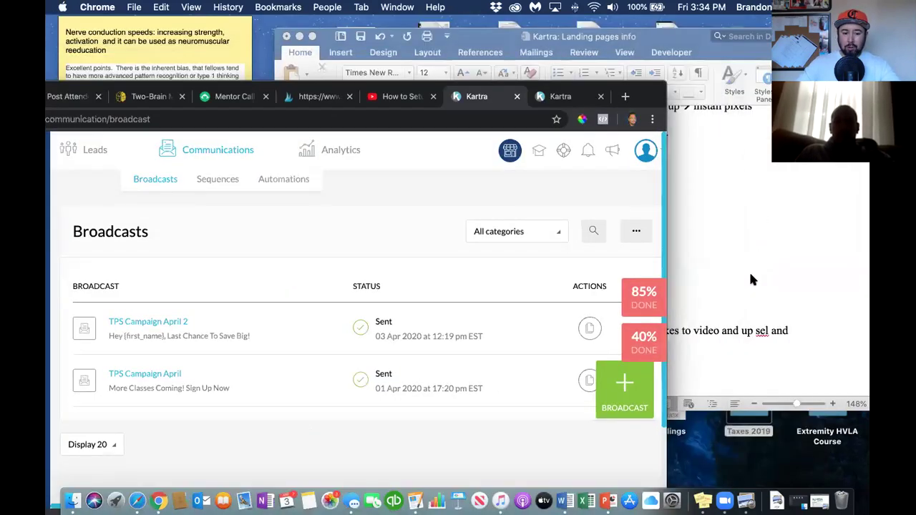
Return to the Word notes and replace the "Custom" line with "Opt in form gets tied to a list"
click(751, 279)
key(BackSpace)
key(BackSpace)
key(BackSpace)
key(BackSpace)
key(BackSpace)
key(BackSpace)
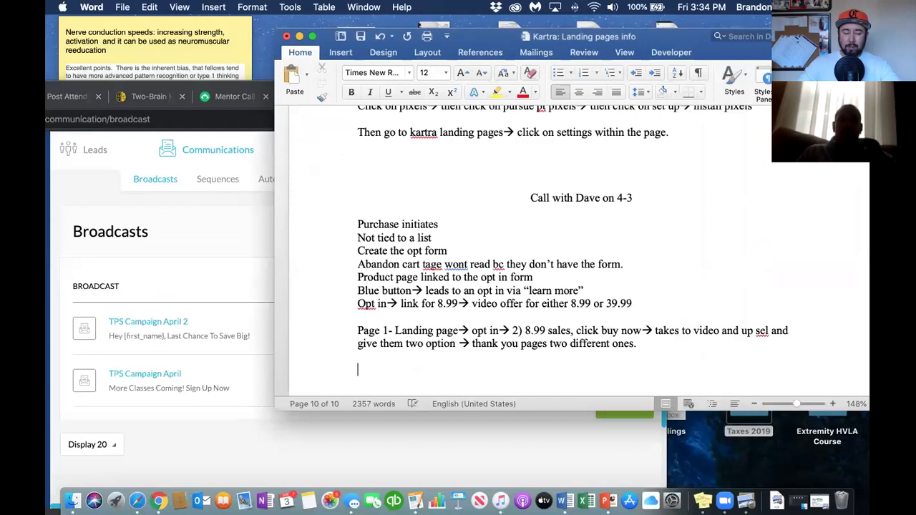
text(Opti)
key(BackSpace)
key(BackSpace)
text(in form gets tie)
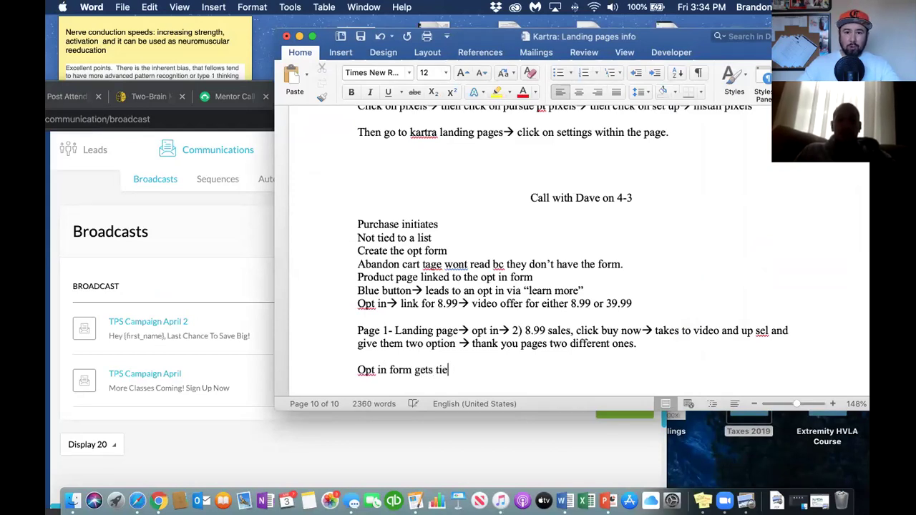
text(d to a list)
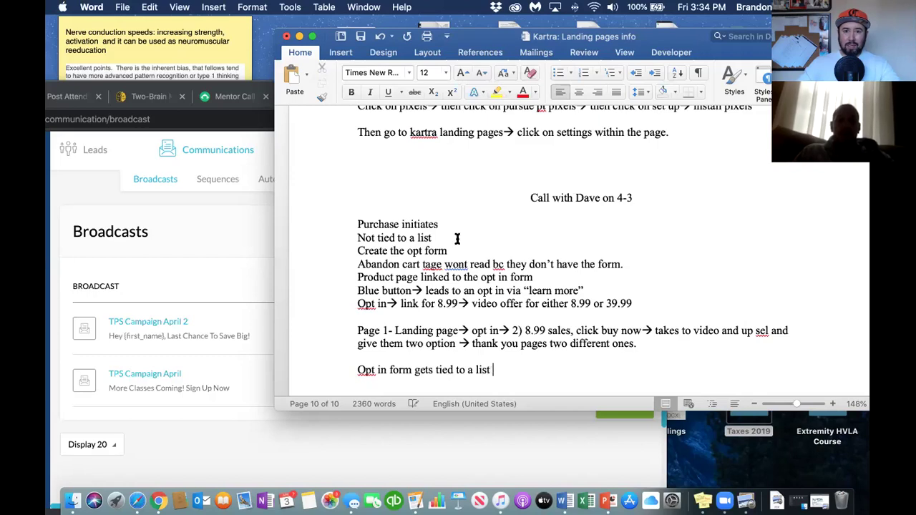
Switch back to Kartra in Chrome and review the list of communication sequences
click(239, 244)
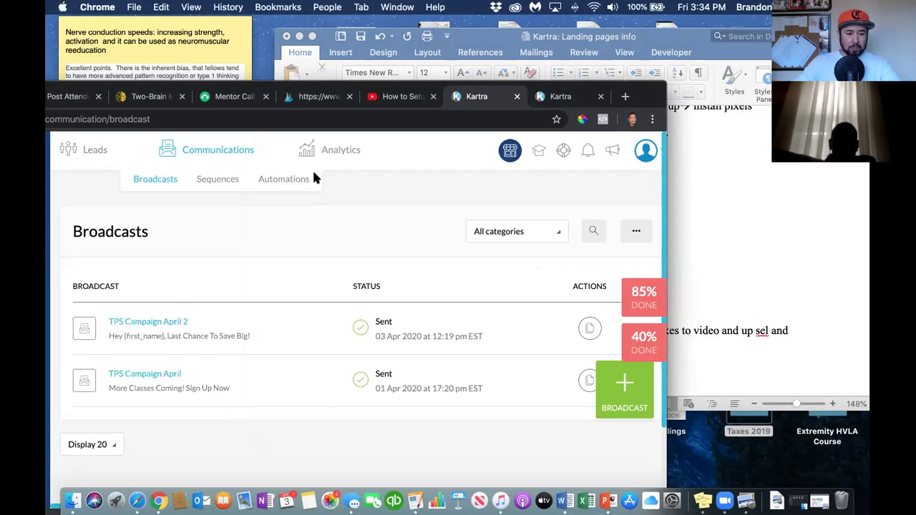
drag(637, 83, 720, 77)
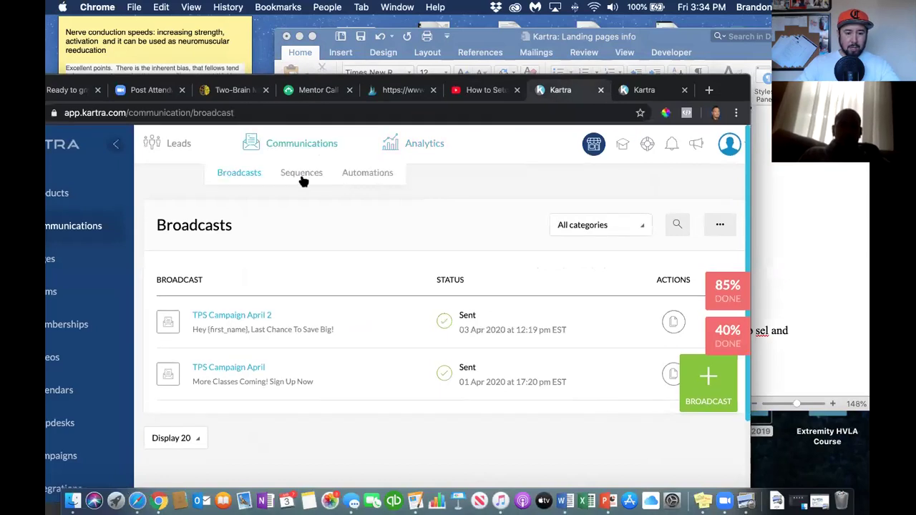
click(301, 175)
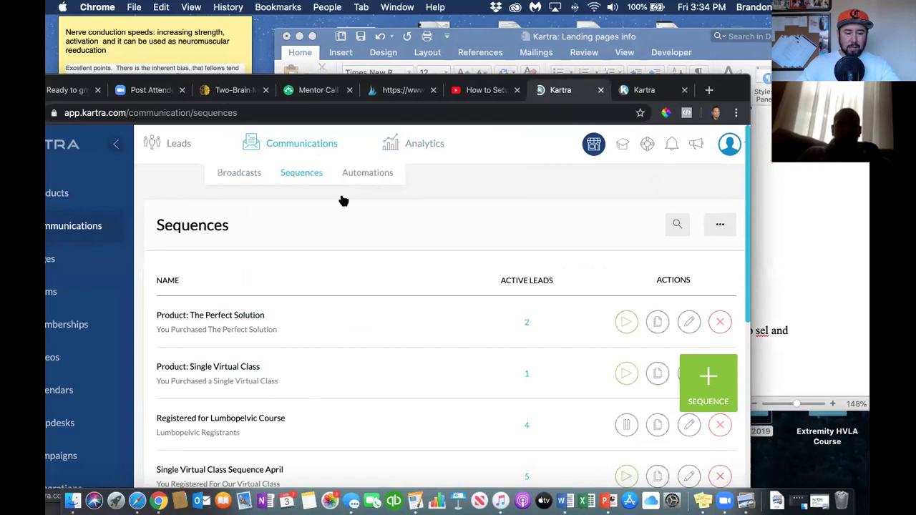
scroll(365, 247, down, 4)
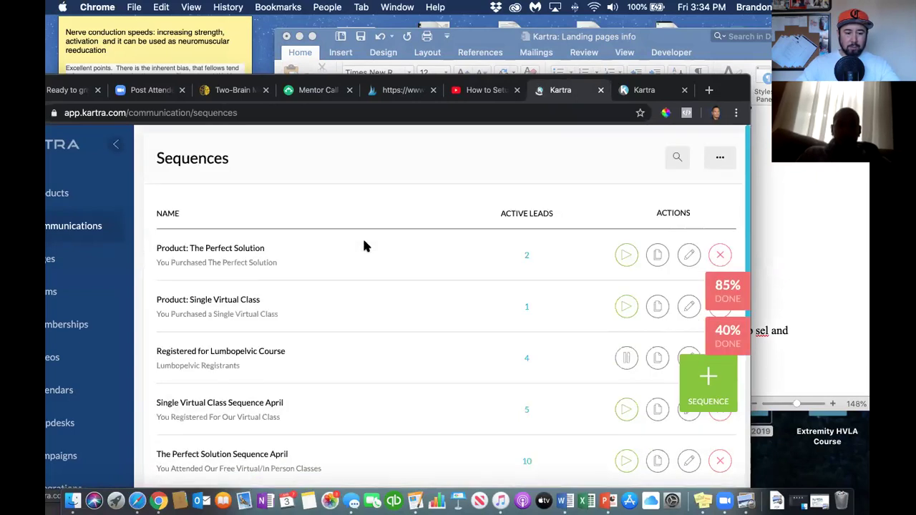
Open the "Single Virtual Class Sequence April" sequence in the sequence editor, keeping its name and public description
scroll(363, 246, down, 1)
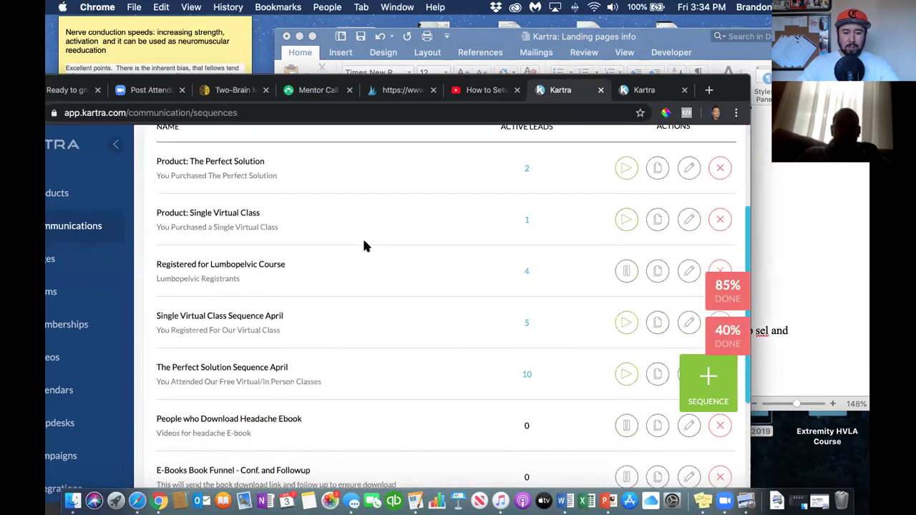
scroll(363, 246, down, 3)
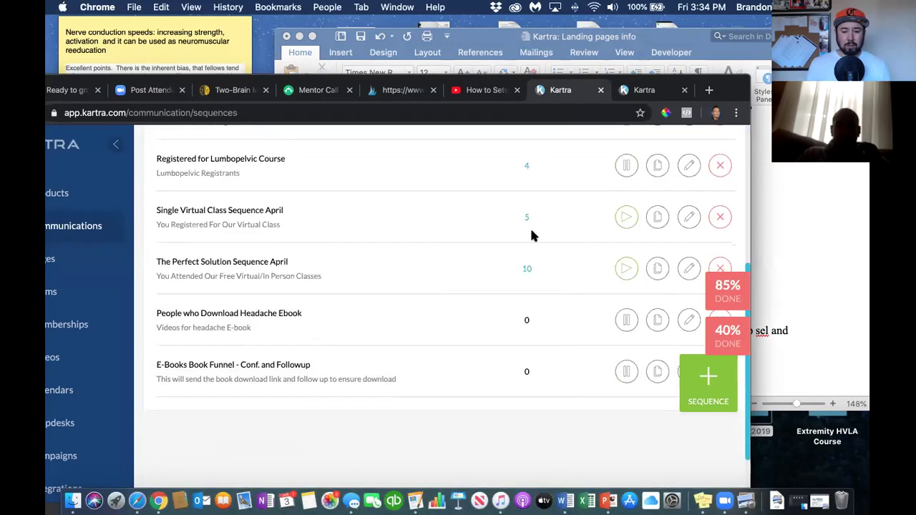
click(688, 217)
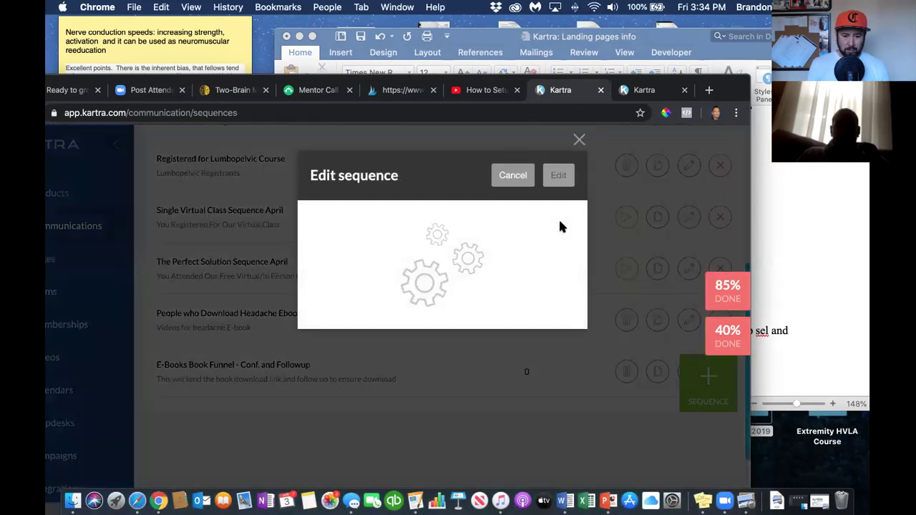
click(564, 184)
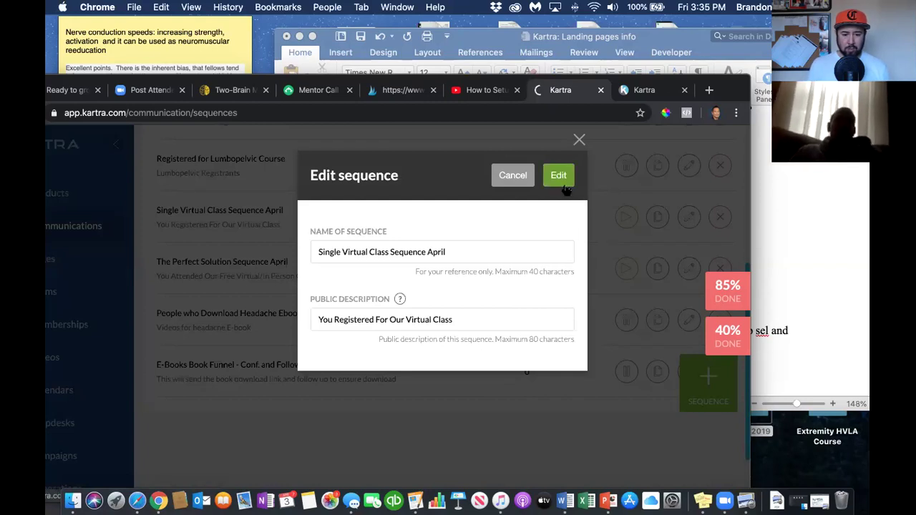
click(565, 169)
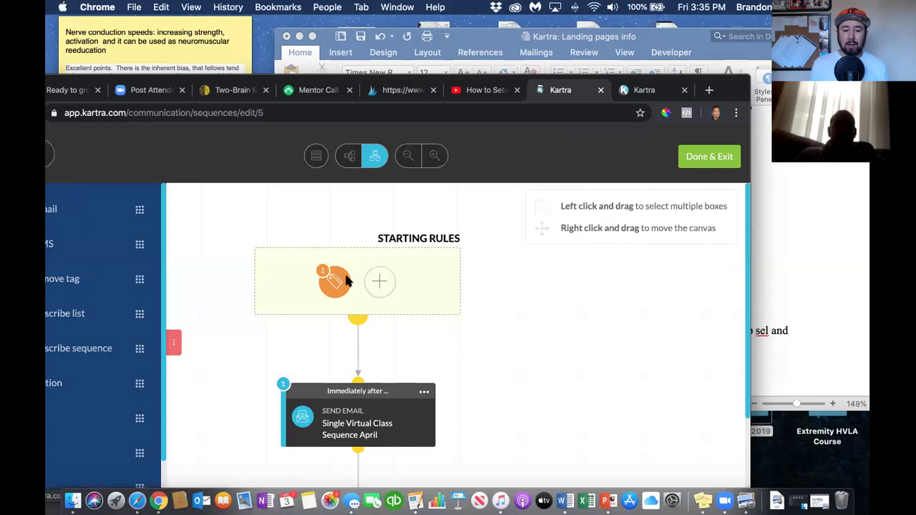
Open the sequence's tag starting rule, view the opt-in forms available as triggers, and close the rules without saving
click(347, 280)
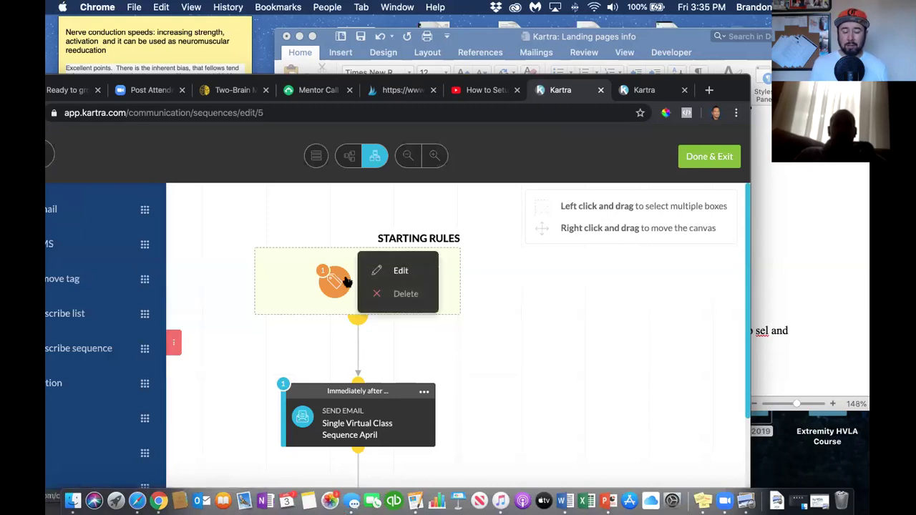
click(394, 274)
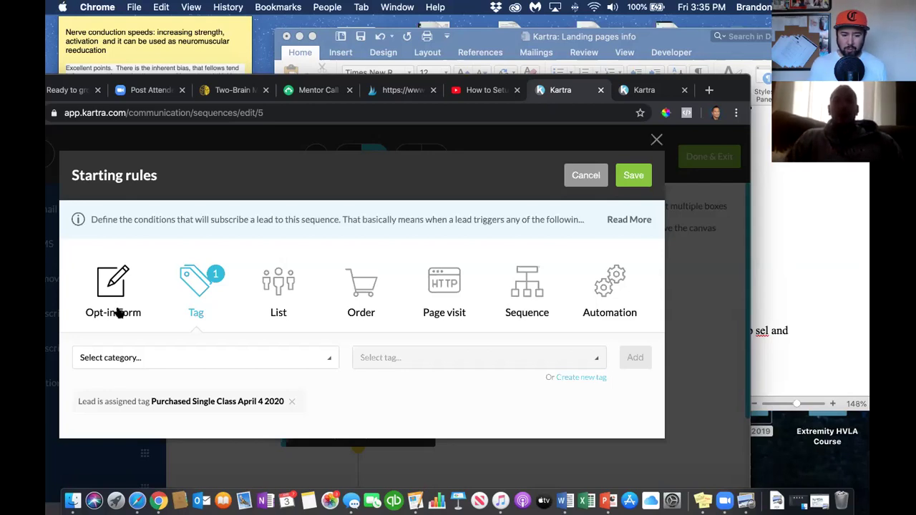
click(111, 295)
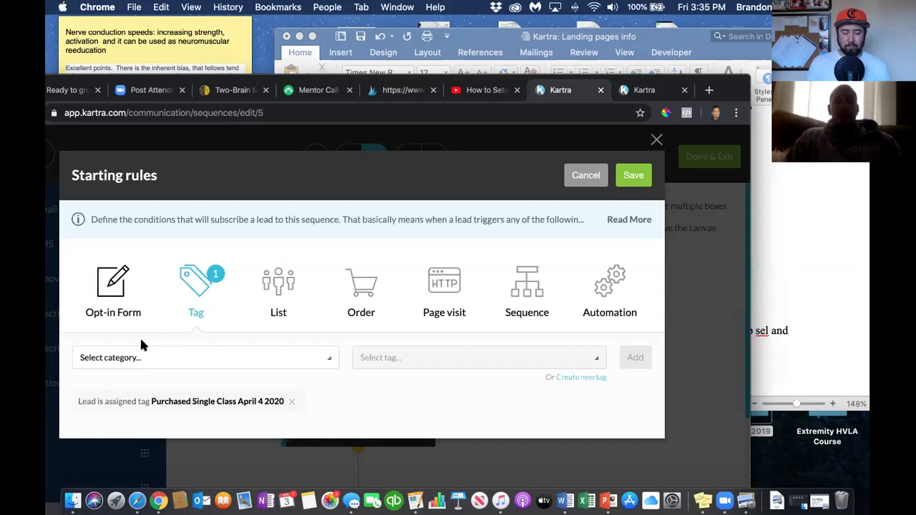
click(142, 357)
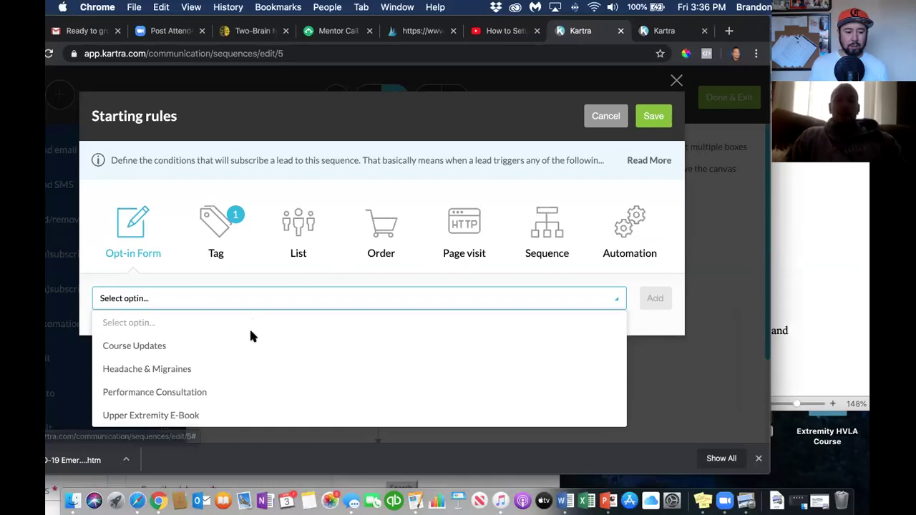
click(633, 280)
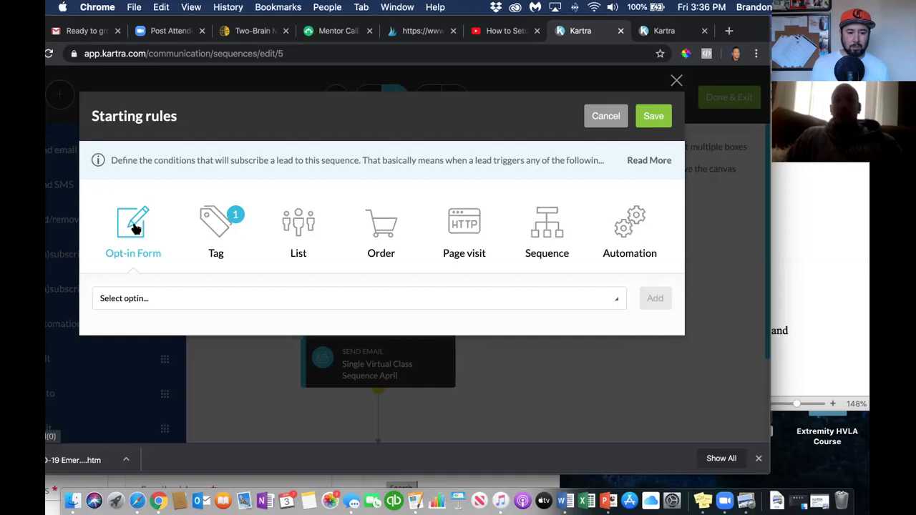
click(187, 305)
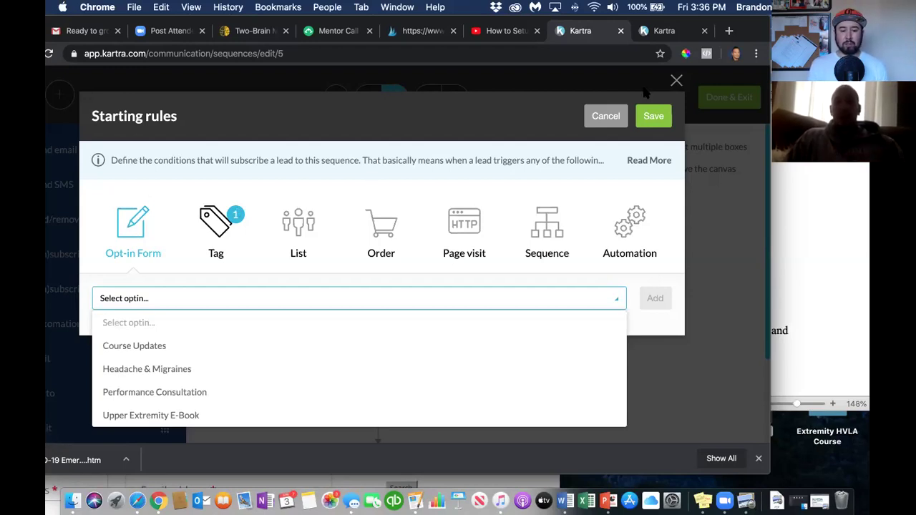
click(676, 80)
Open the settings of the sequence's first Send Email step, review its delay, recipients and email content, and close them
scroll(560, 226, down, 3)
scroll(560, 229, up, 3)
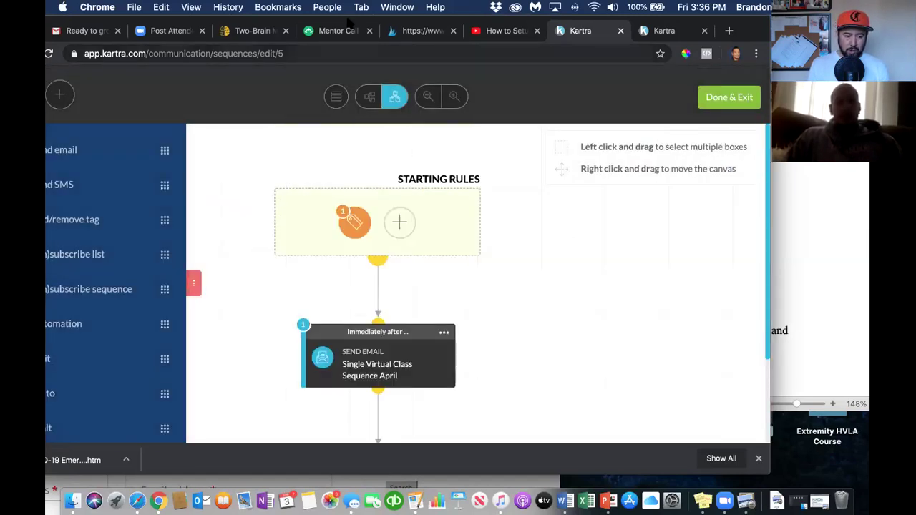
drag(367, 22, 412, 15)
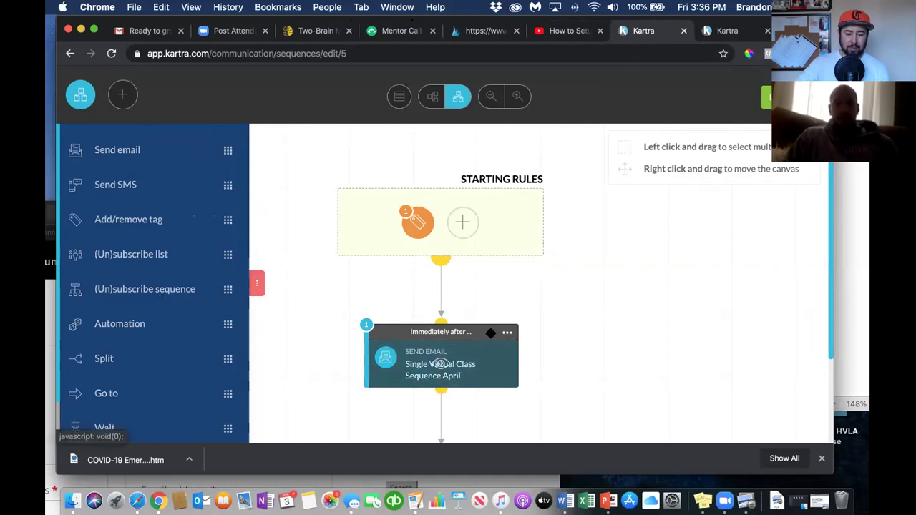
click(506, 333)
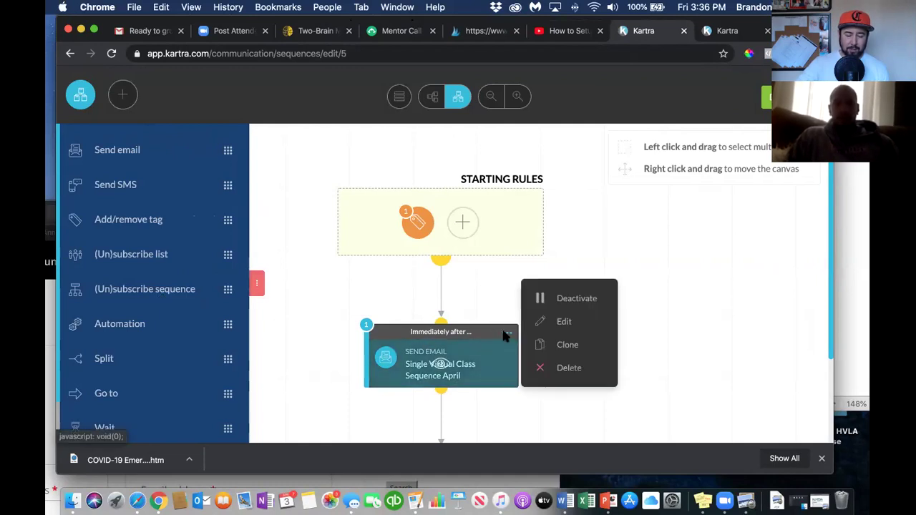
click(562, 322)
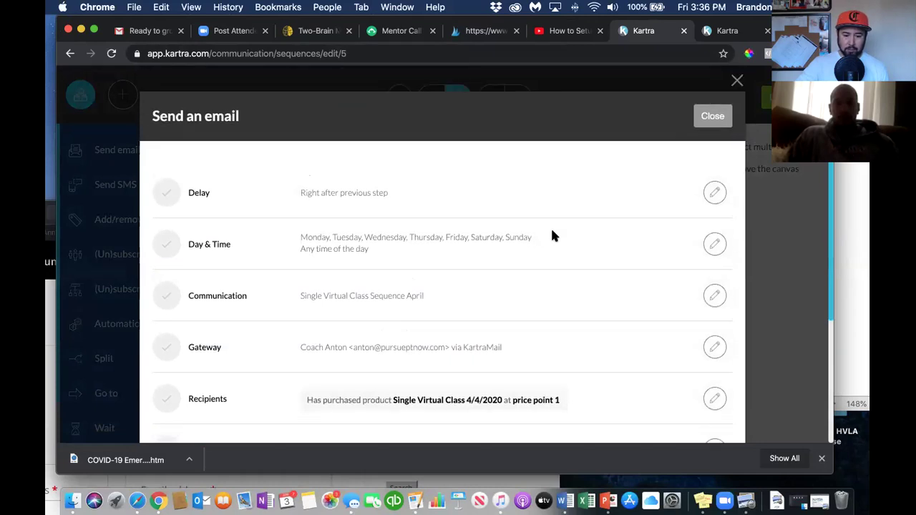
scroll(551, 234, down, 5)
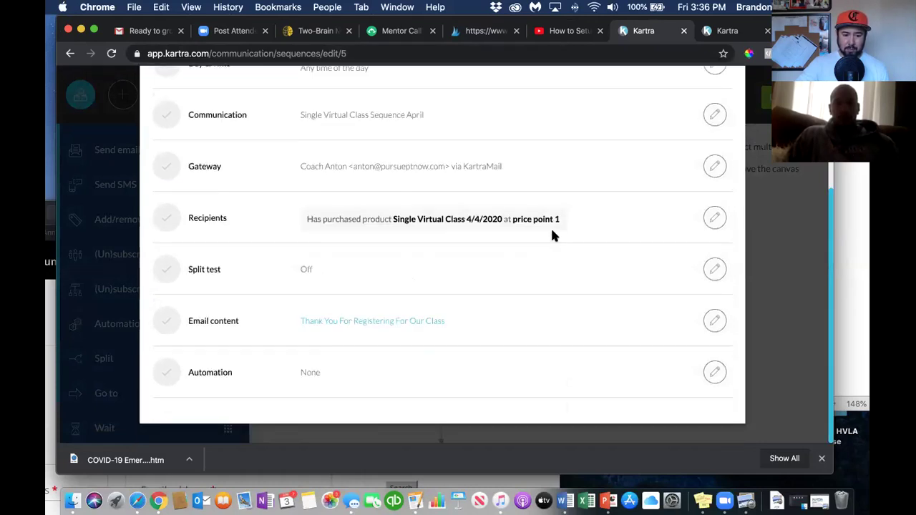
scroll(552, 236, up, 3)
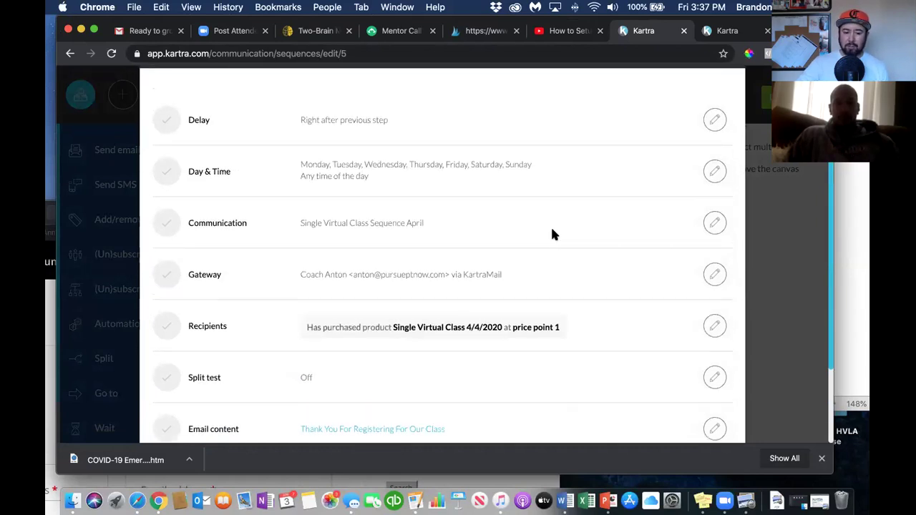
scroll(552, 223, up, 2)
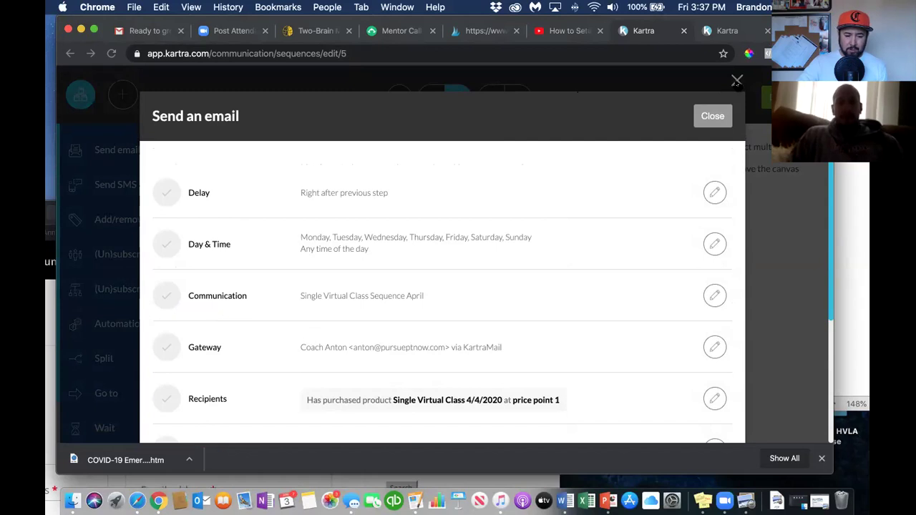
click(737, 80)
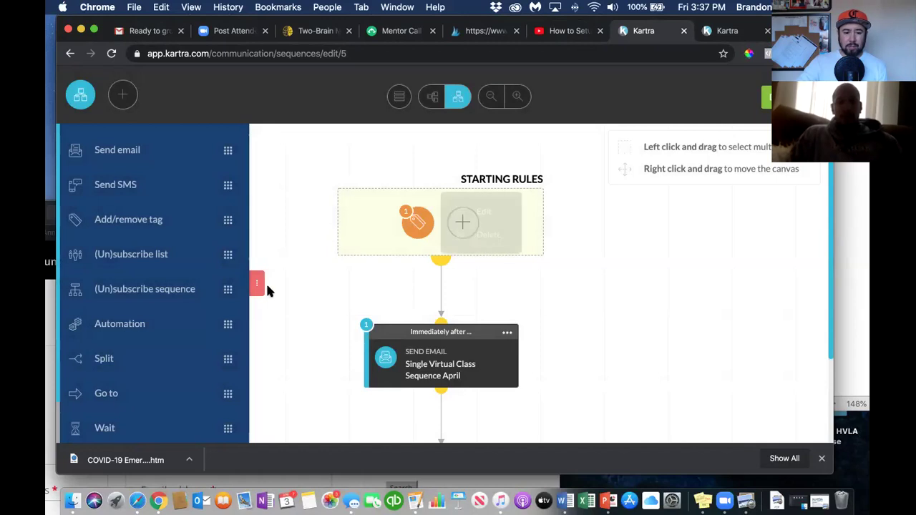
Return from the sequence editor to the sequences list and look over Kartra's main sections
drag(217, 394, 529, 170)
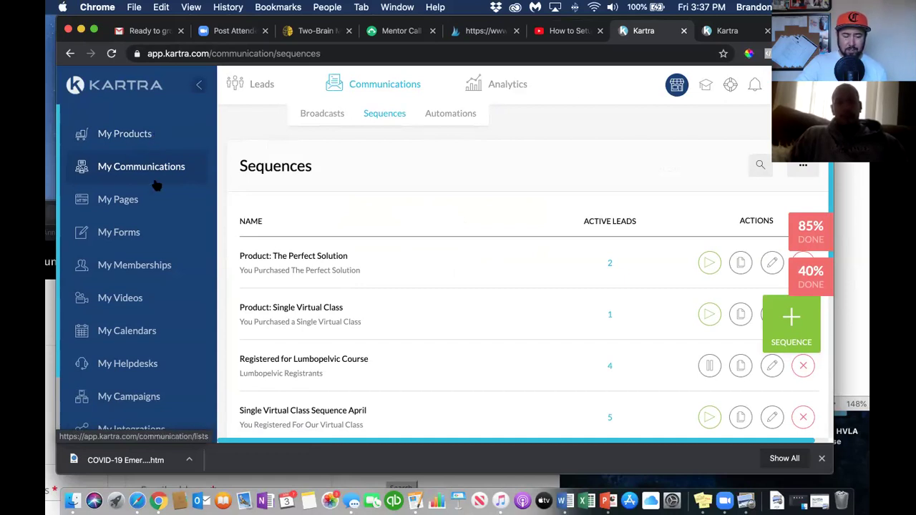
scroll(157, 185, down, 3)
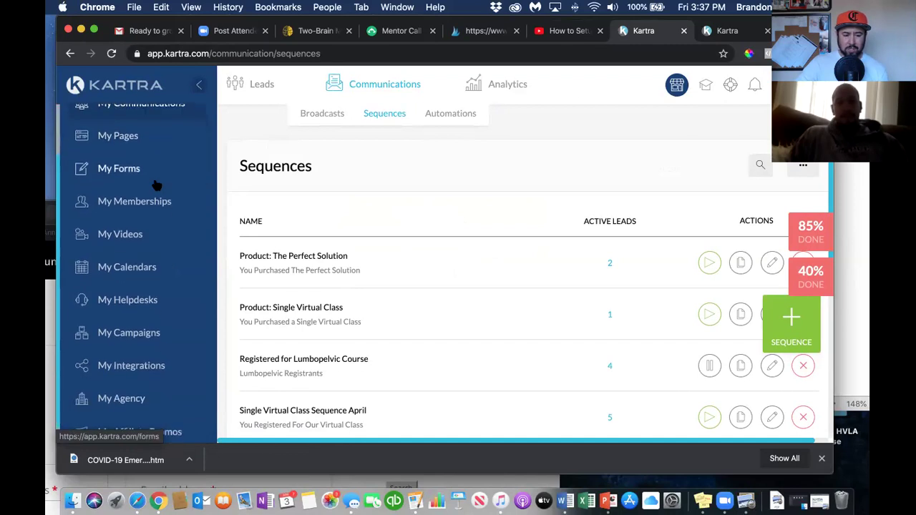
scroll(156, 185, up, 3)
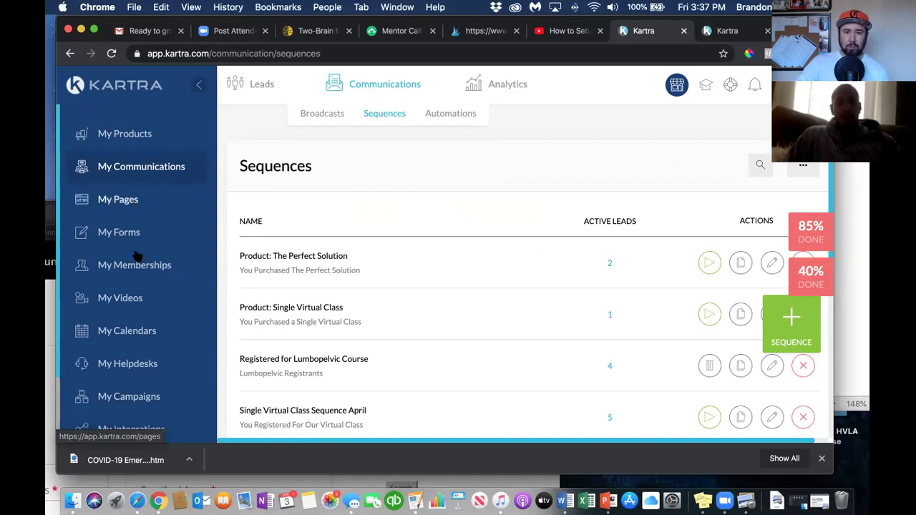
scroll(138, 256, down, 1)
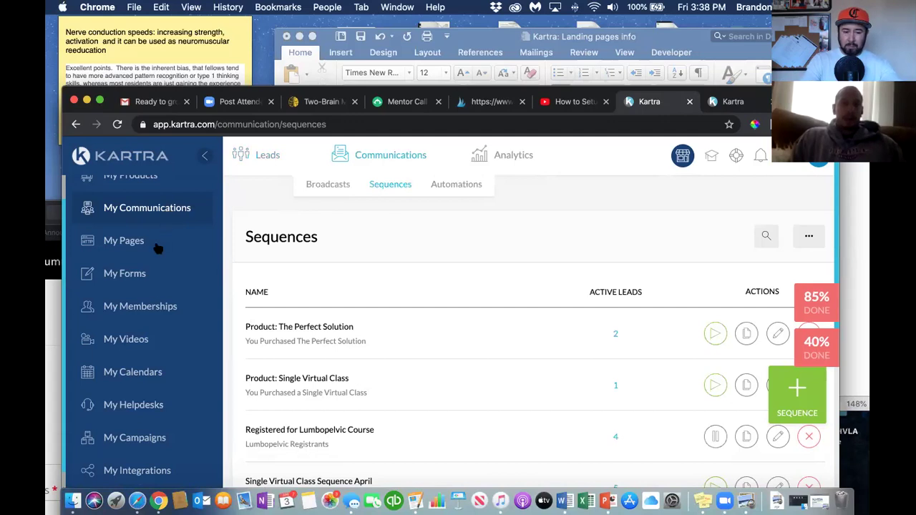
scroll(154, 306, down, 1)
scroll(154, 306, down, 3)
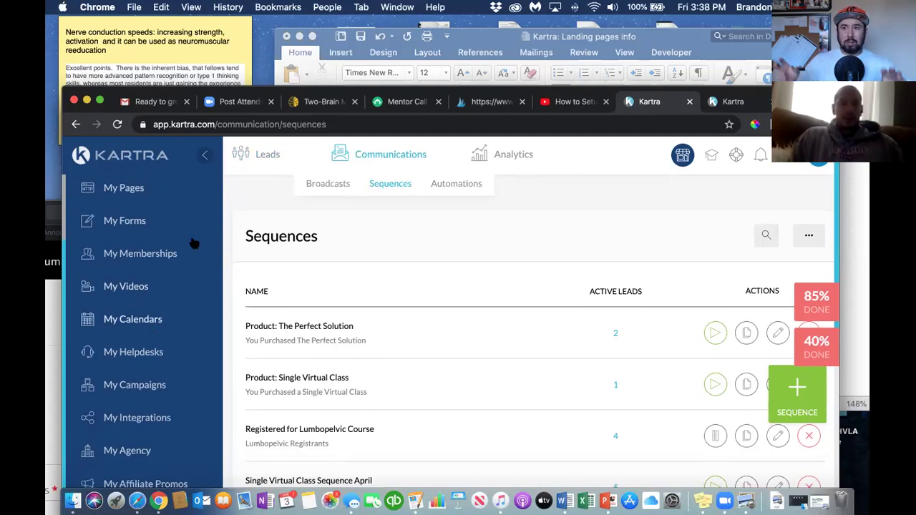
scroll(205, 212, up, 5)
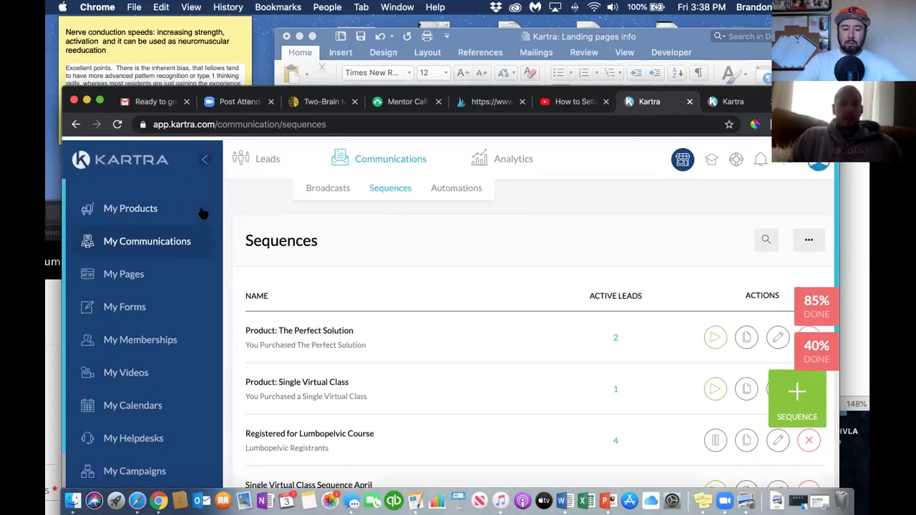
scroll(203, 213, down, 4)
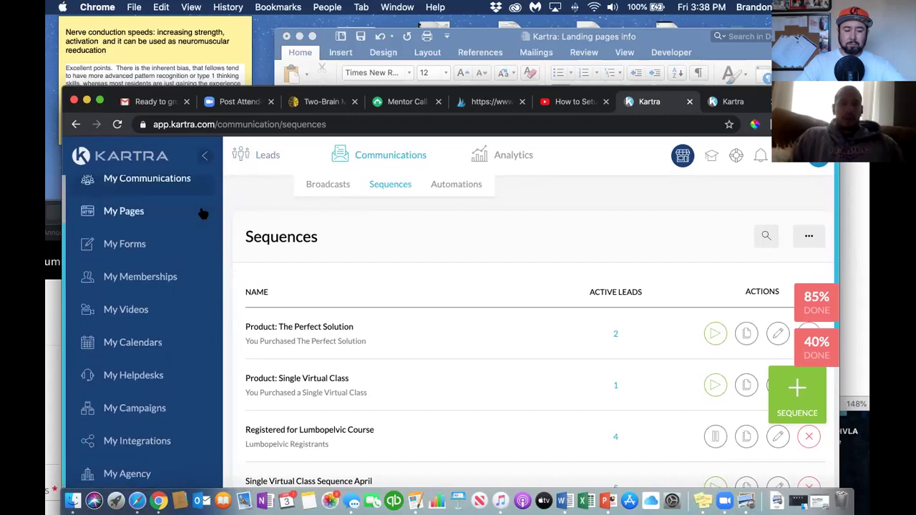
scroll(204, 213, up, 2)
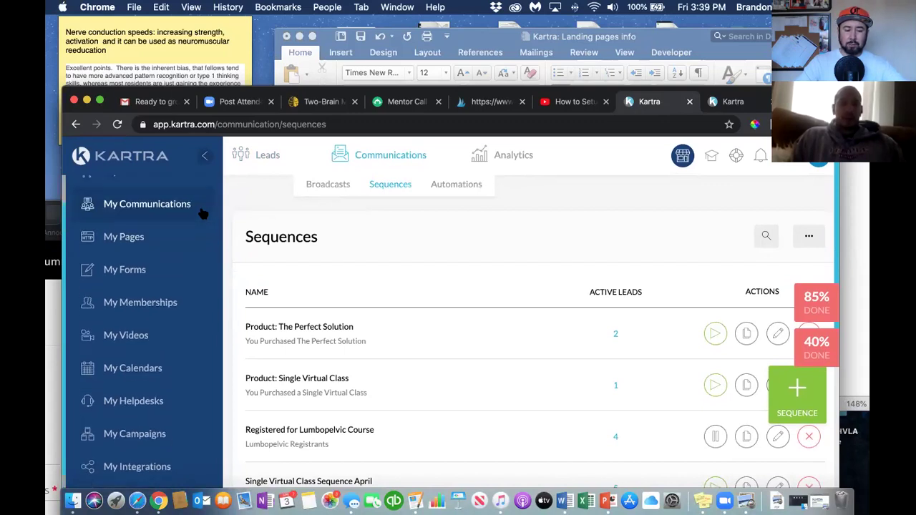
Open My Pages and browse the existing landing, thank-you, checkout and upsell pages
click(143, 237)
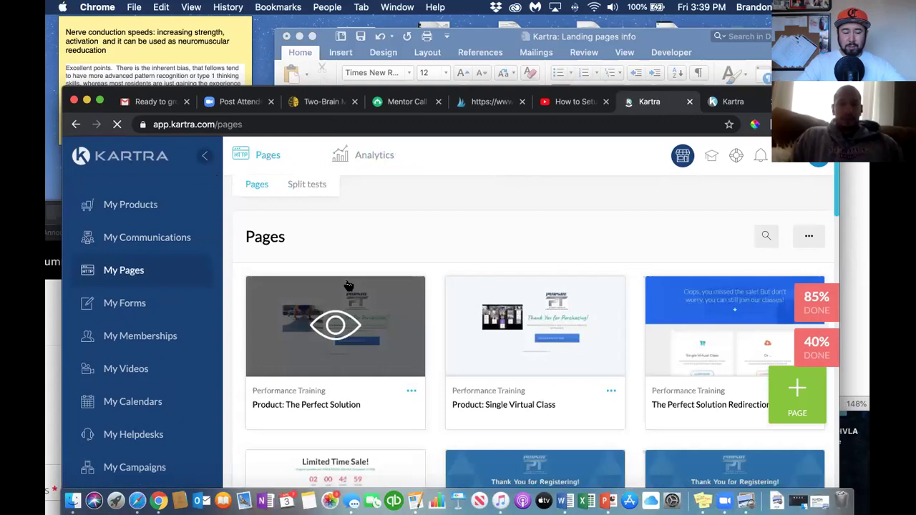
scroll(347, 284, down, 4)
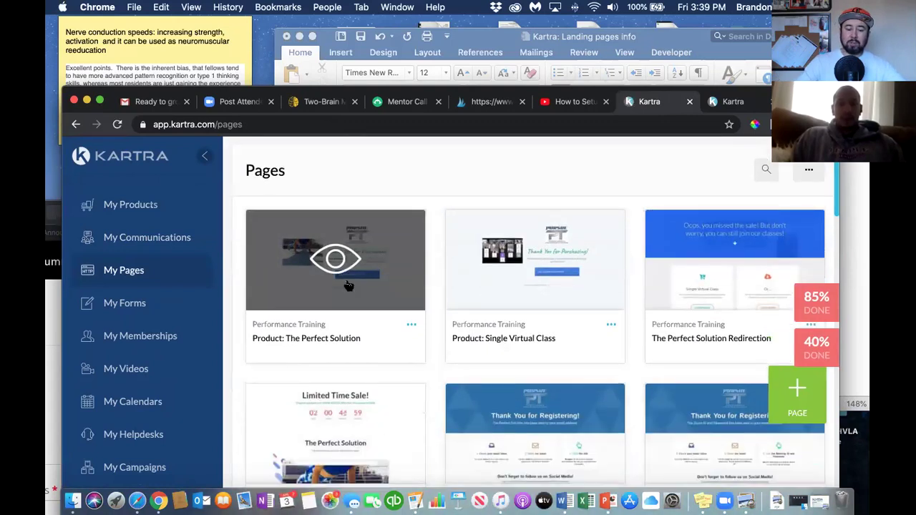
scroll(345, 284, down, 4)
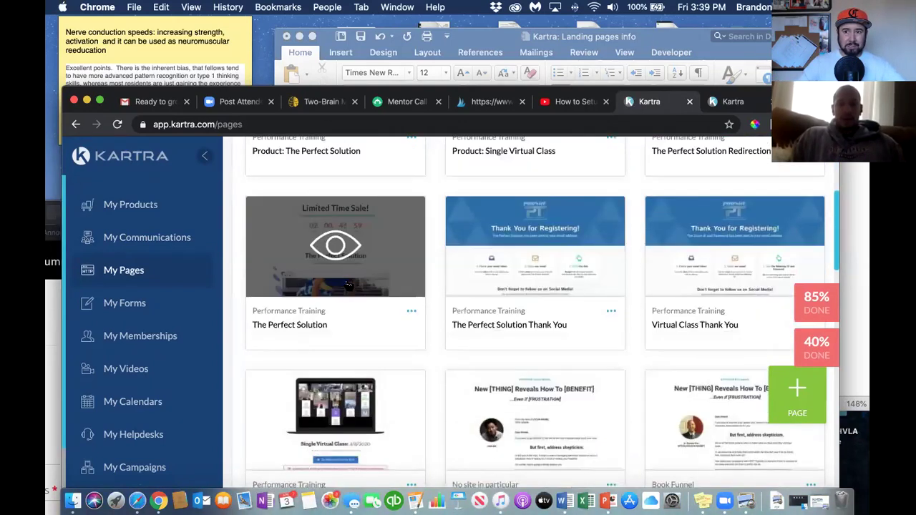
scroll(348, 285, down, 2)
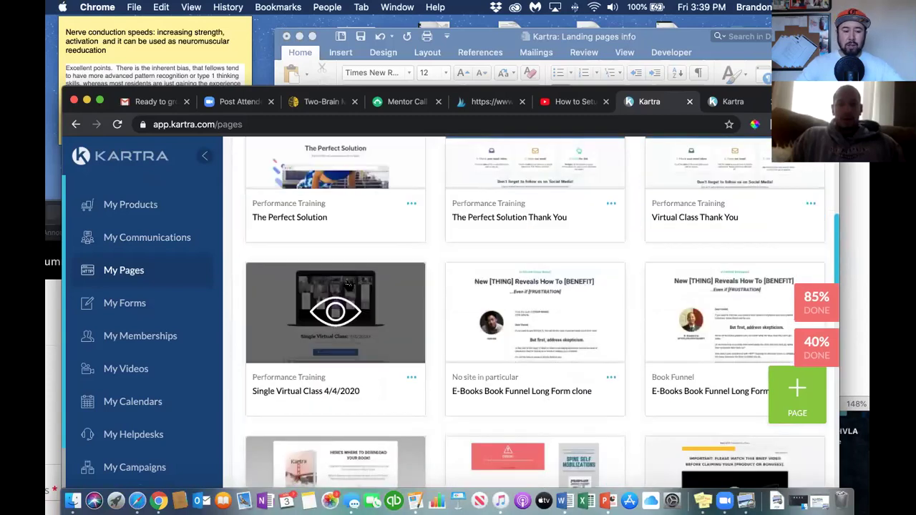
scroll(349, 285, down, 1)
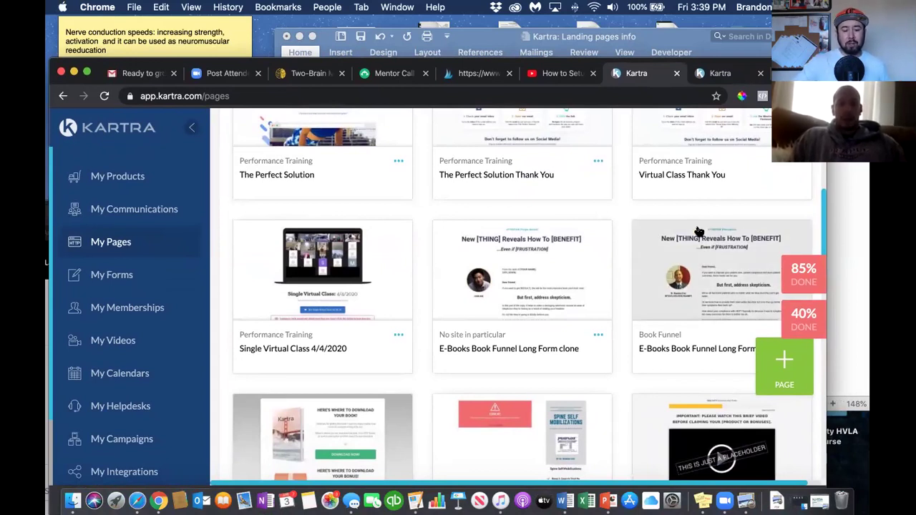
mouse_move(699, 231)
scroll(699, 232, down, 1)
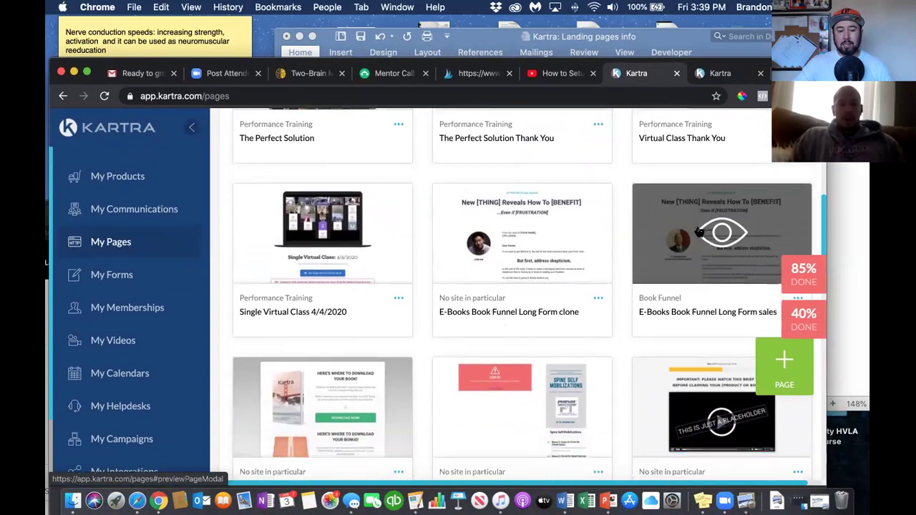
scroll(698, 231, down, 1)
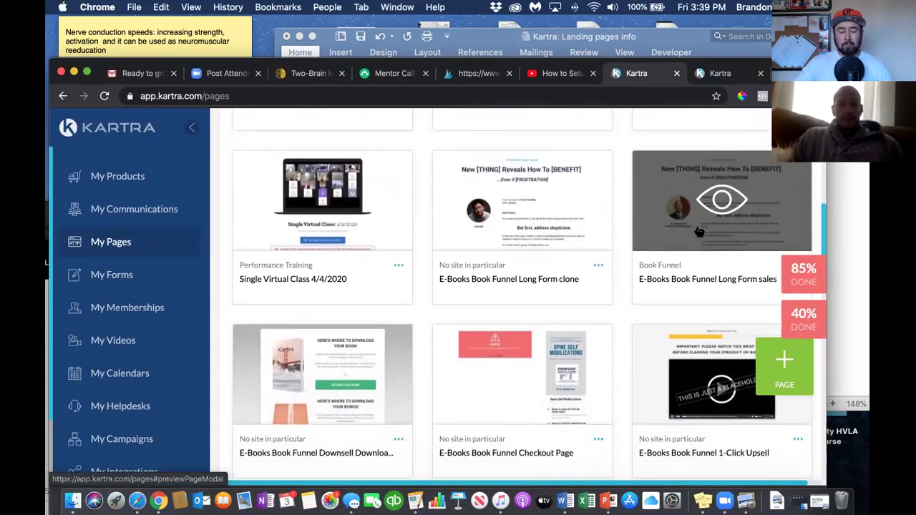
scroll(699, 231, down, 4)
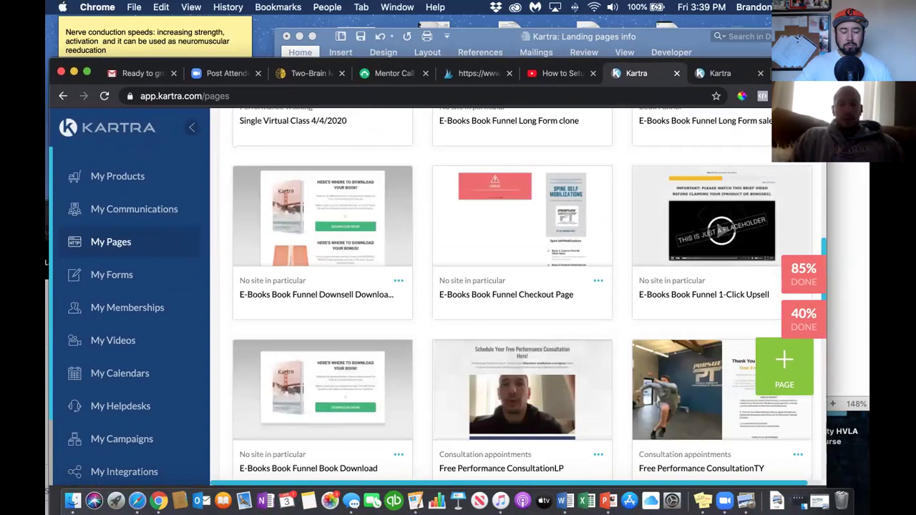
Examine the existing E-Books Book Funnel, Free Performance Consultation and OnePage pages in the pages list
scroll(696, 227, up, 3)
scroll(696, 226, down, 2)
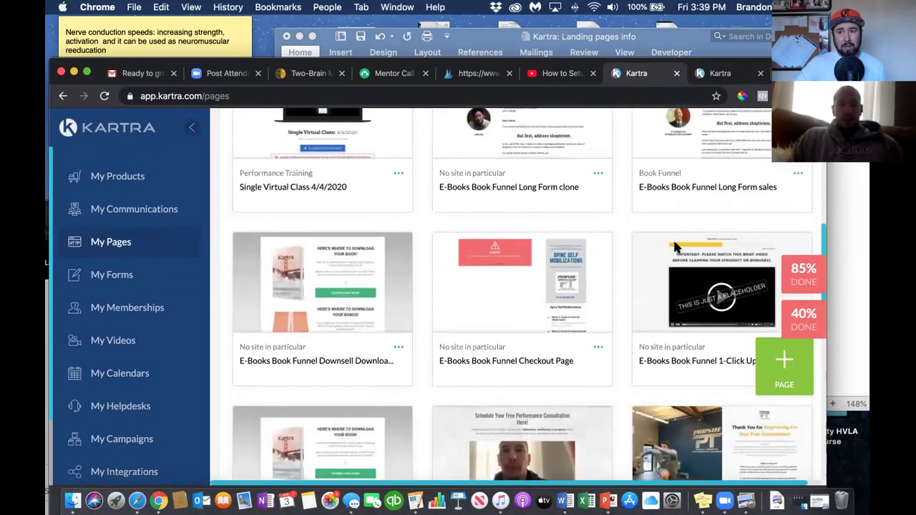
scroll(672, 238, up, 3)
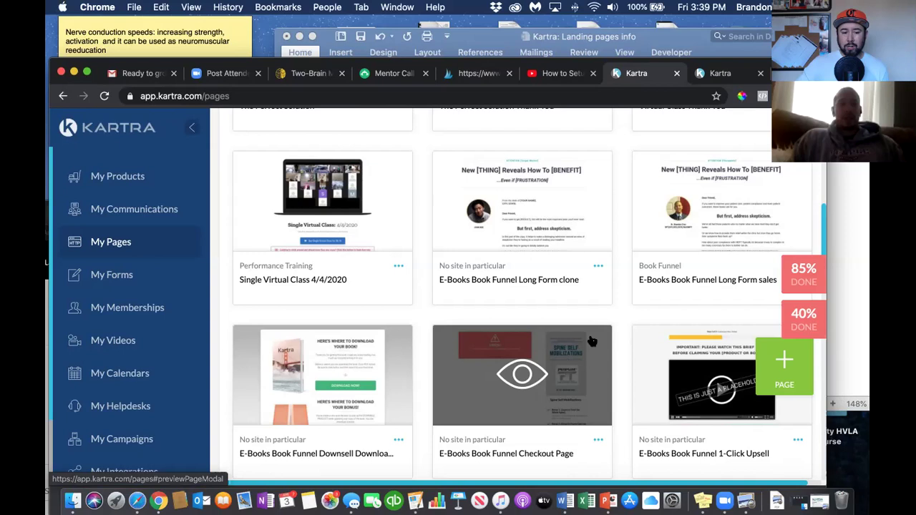
scroll(591, 342, up, 1)
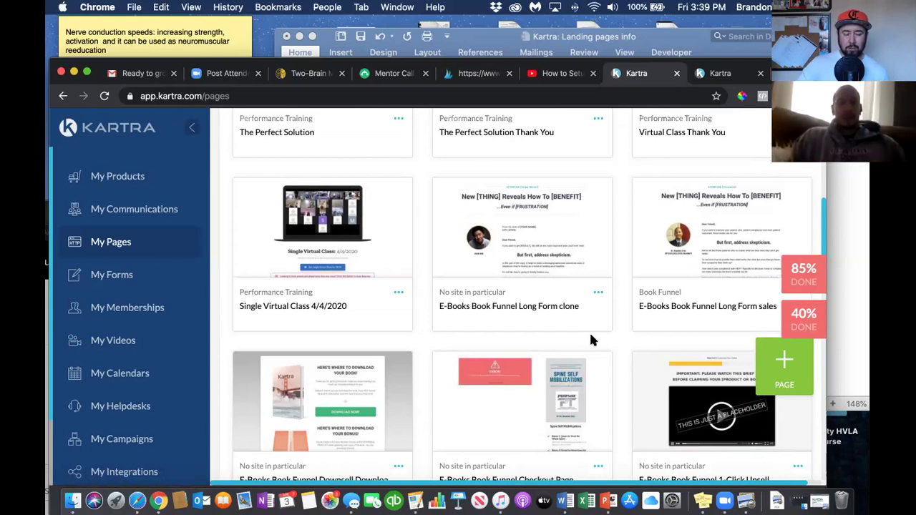
scroll(590, 339, up, 1)
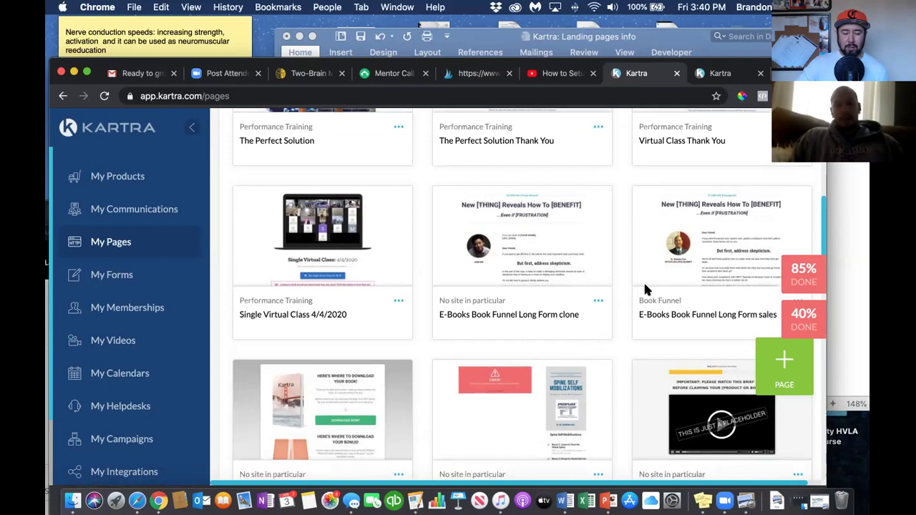
scroll(644, 286, down, 3)
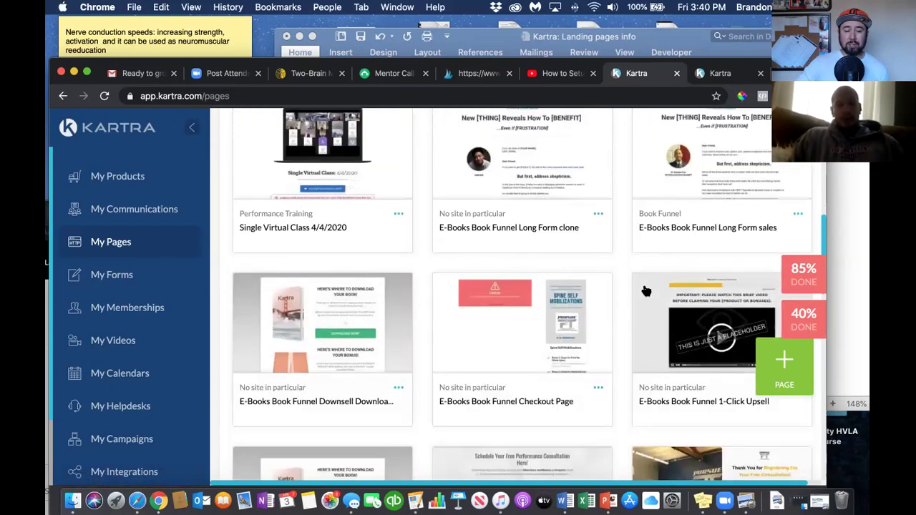
scroll(646, 290, down, 5)
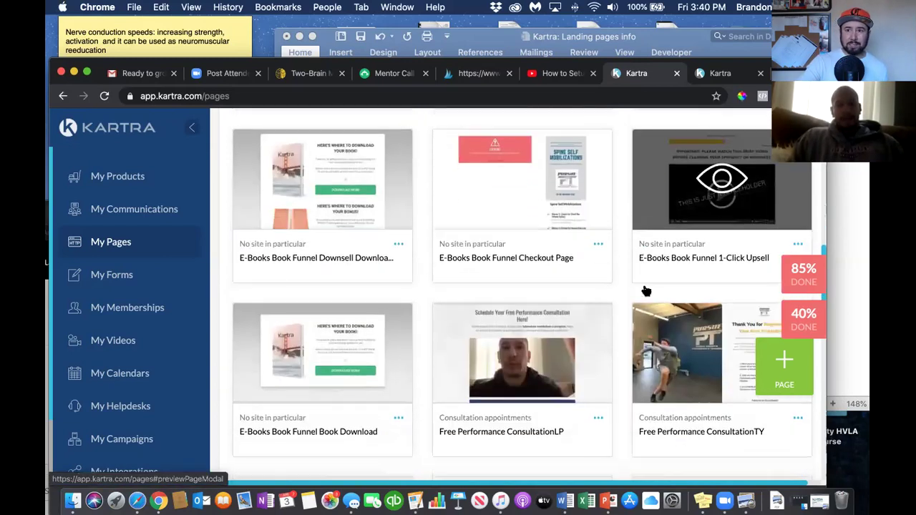
scroll(646, 291, down, 3)
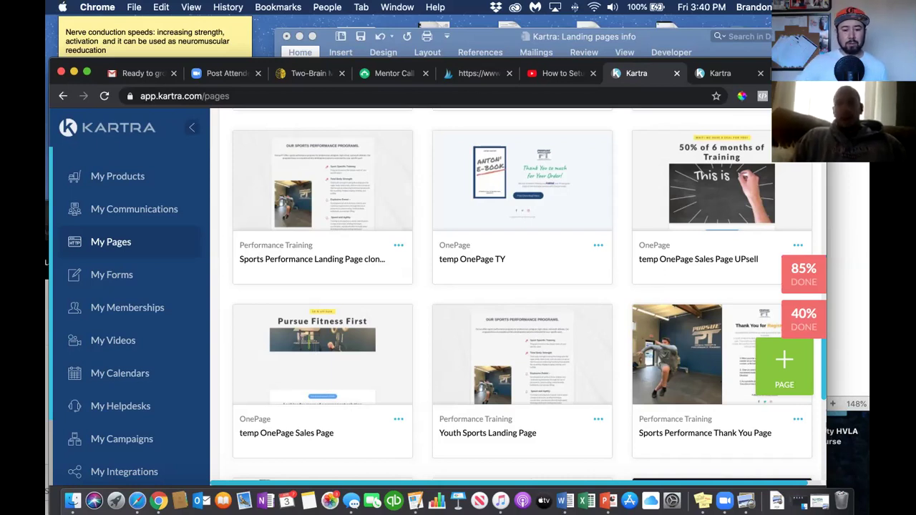
Reposition the browser window and return through the pages list to the E-Books Book Funnel sales, checkout and upsell pages
drag(430, 65, 457, 50)
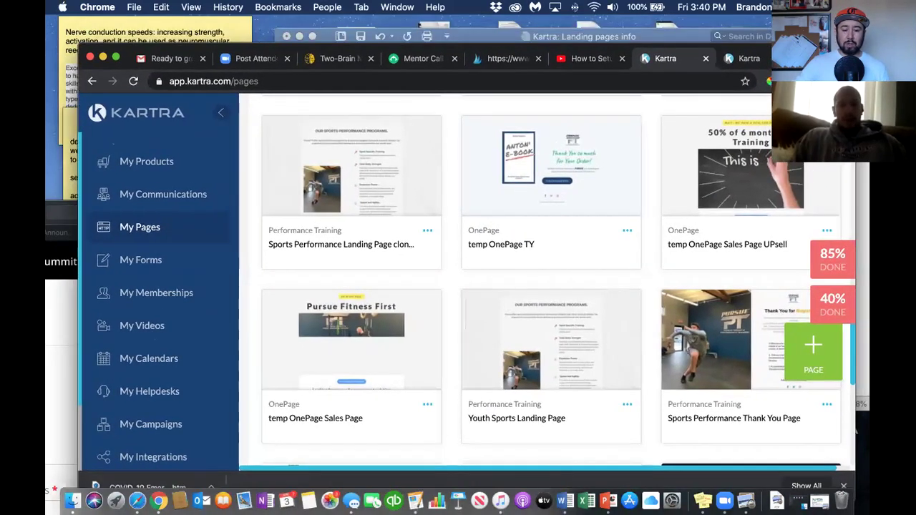
scroll(763, 204, up, 3)
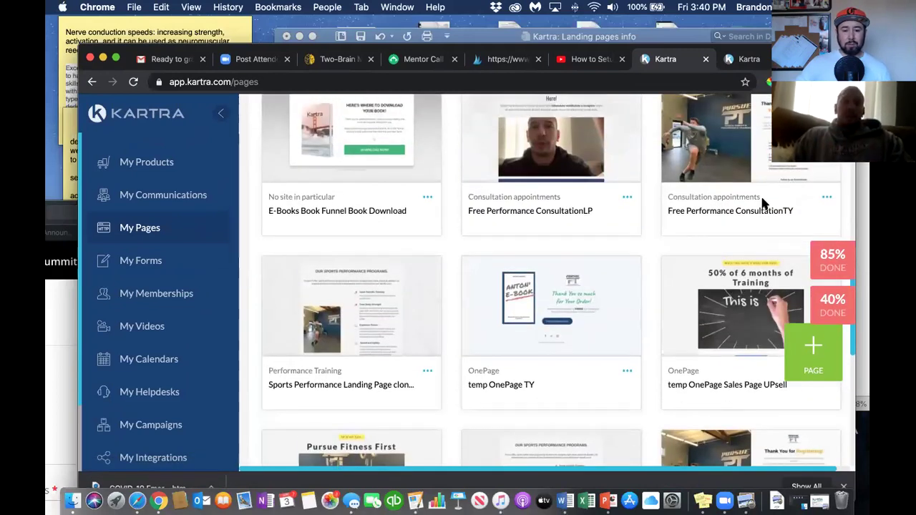
scroll(763, 204, up, 4)
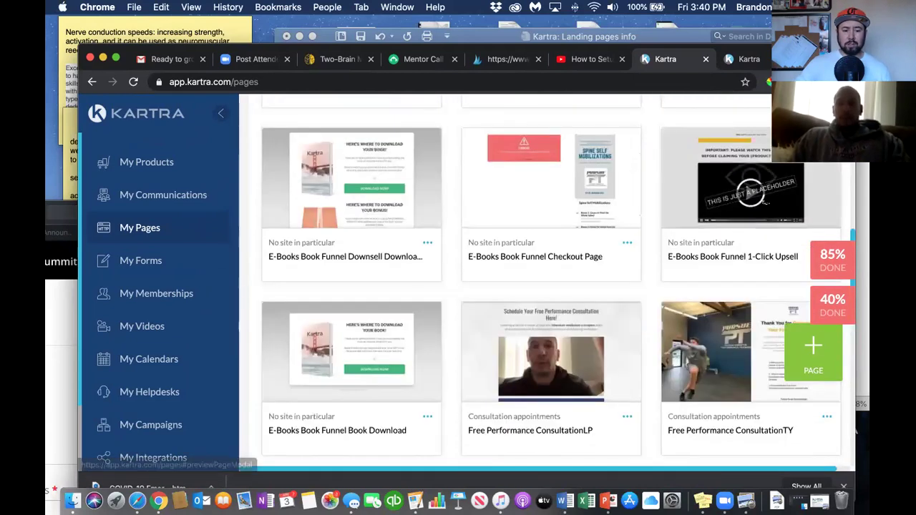
scroll(758, 209, up, 4)
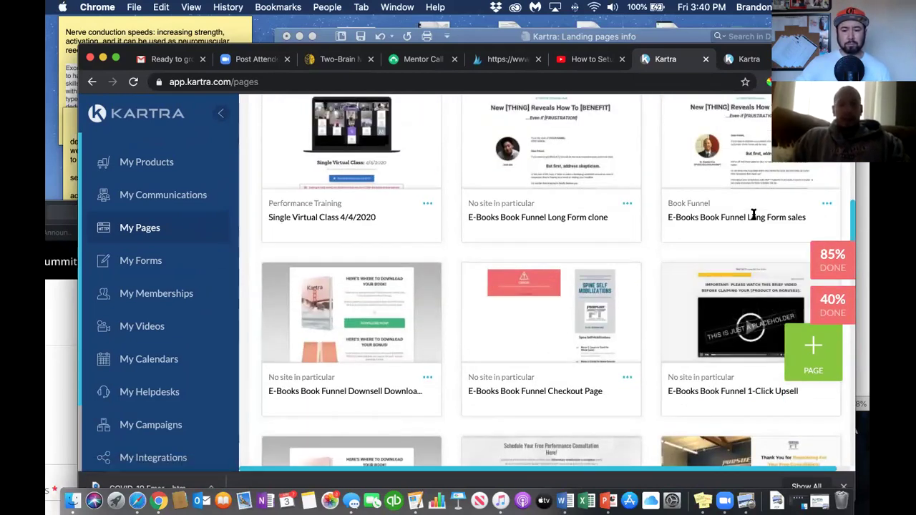
scroll(753, 215, up, 1)
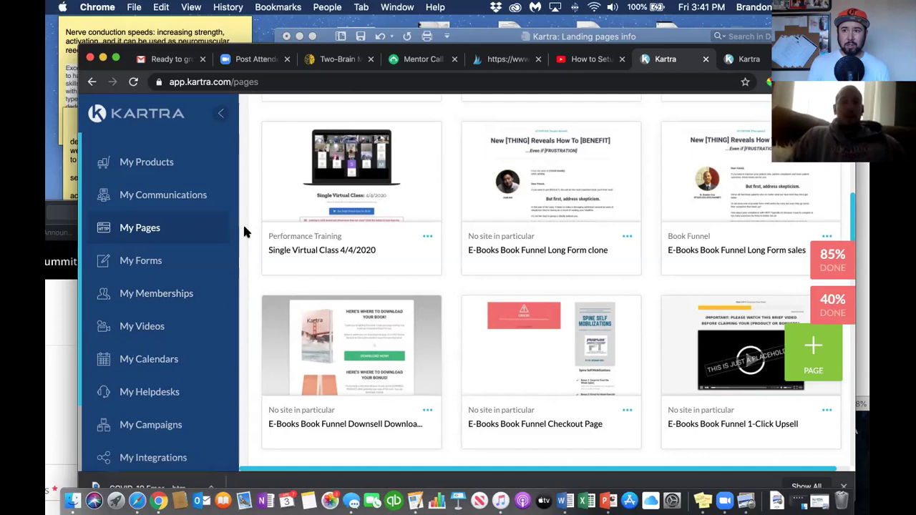
Compare the Single Virtual Class and The Perfect Solution pages with their thank-you, product and redirection pages
mouse_move(435, 167)
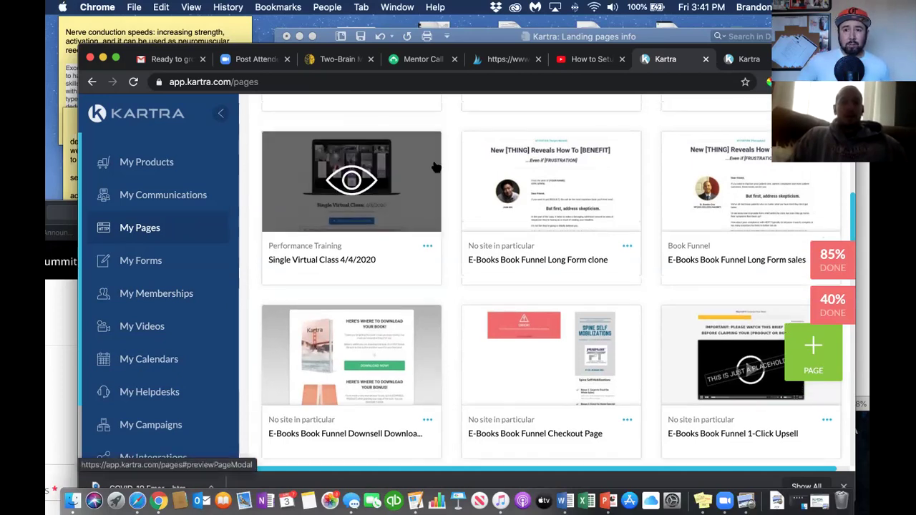
scroll(435, 167, up, 3)
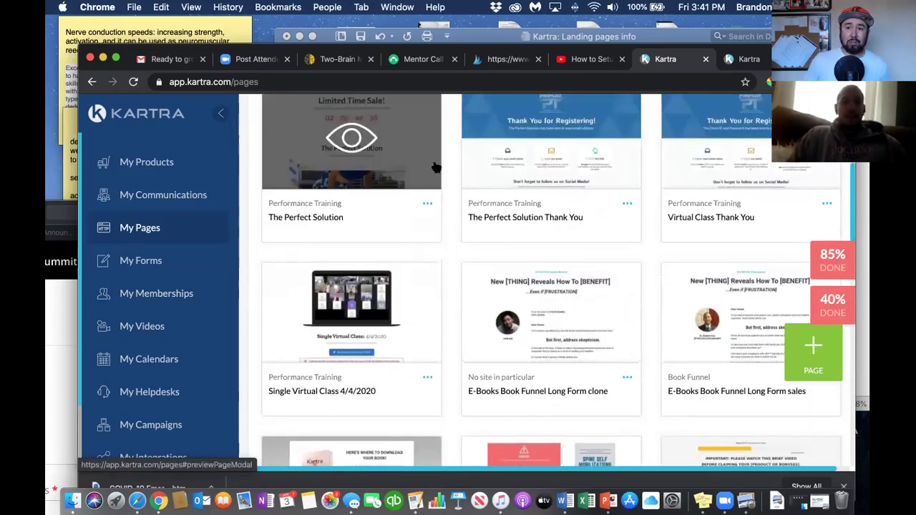
scroll(435, 167, up, 3)
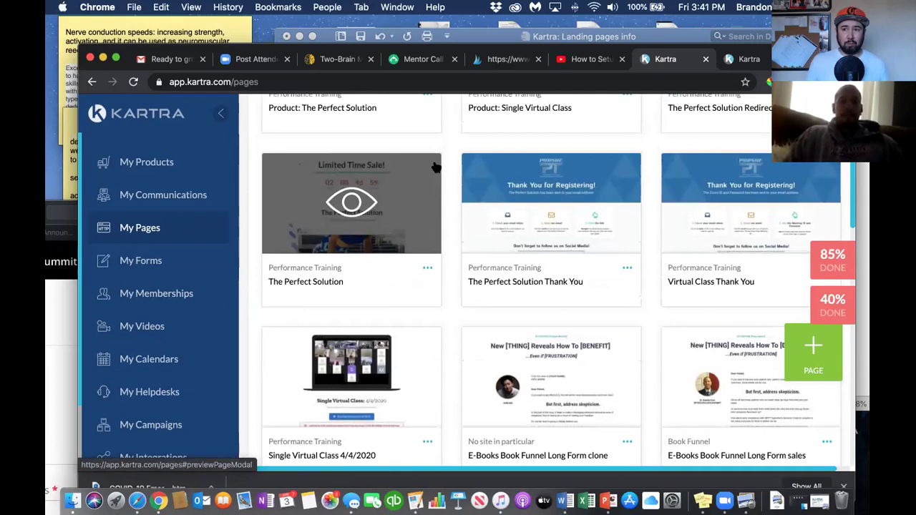
scroll(435, 167, up, 3)
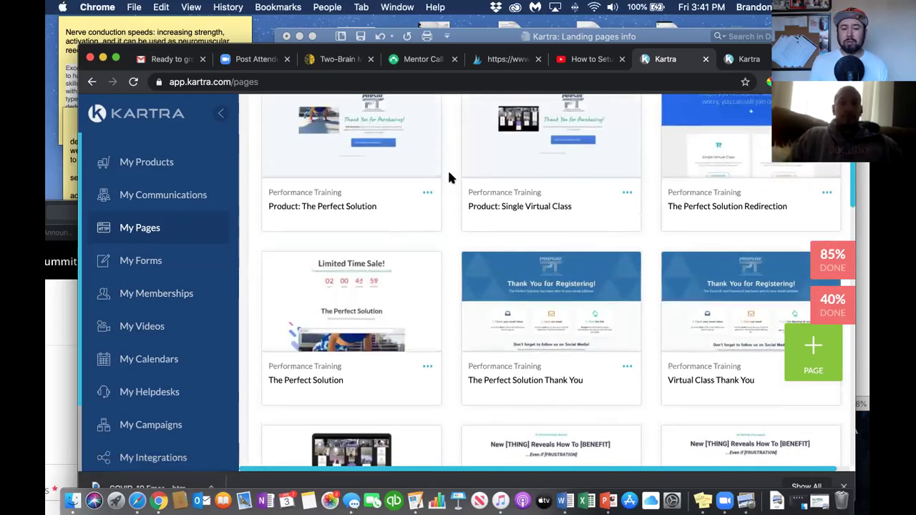
scroll(449, 177, up, 3)
scroll(449, 178, down, 4)
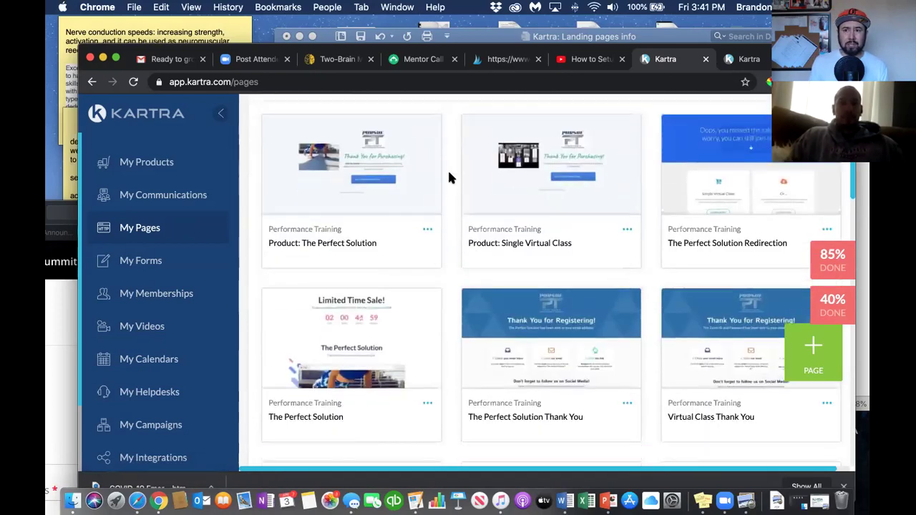
scroll(449, 178, down, 3)
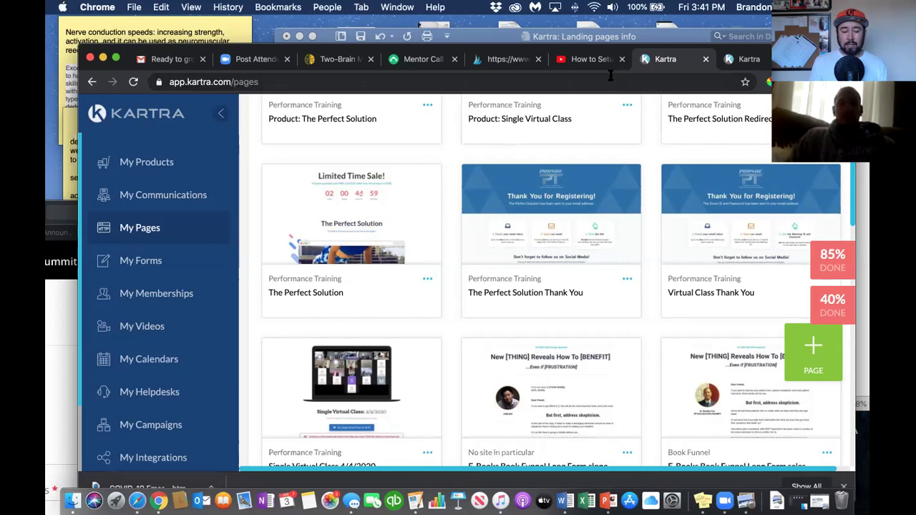
Switch to the Word document "Kartra: Landing pages info", review the opt-in and upsell call notes, and reposition its window
click(672, 41)
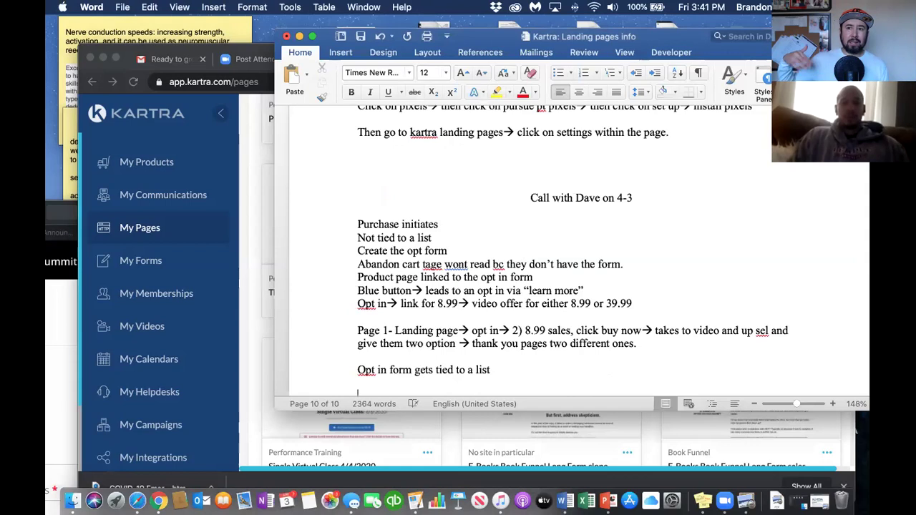
scroll(603, 261, down, 1)
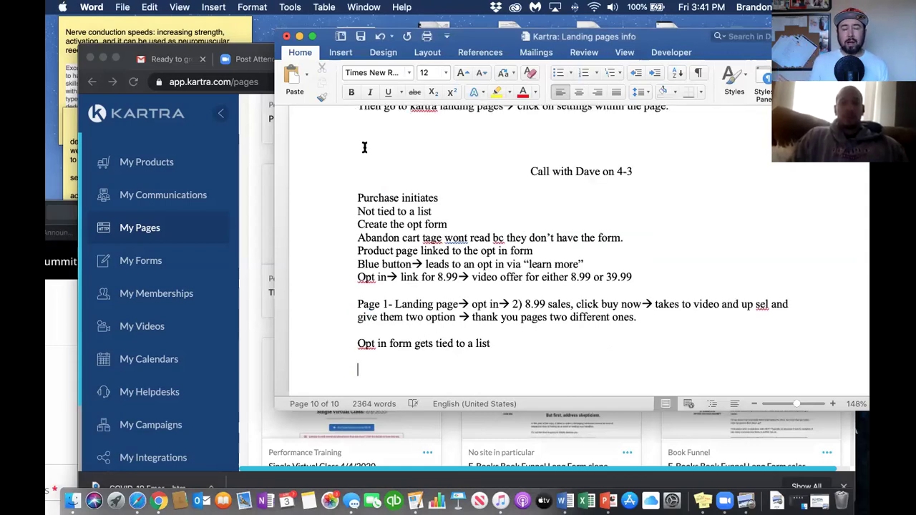
click(226, 157)
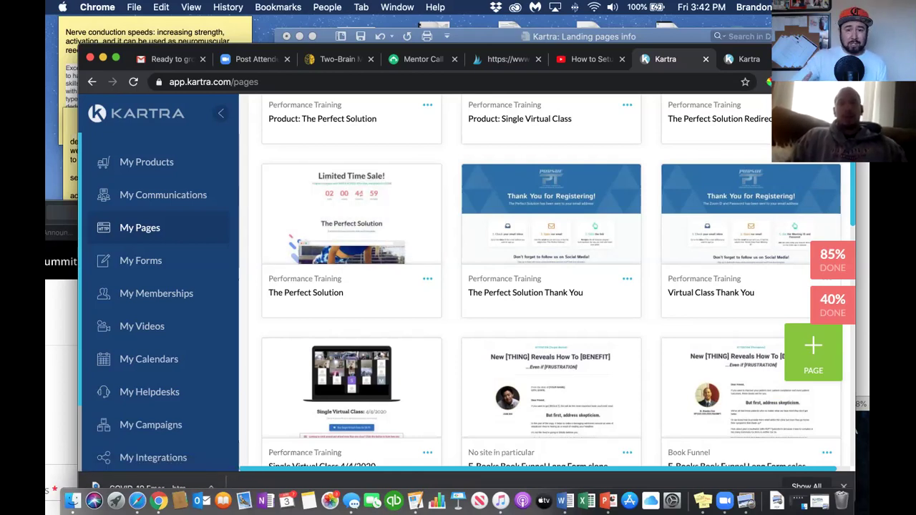
key(super+Tab)
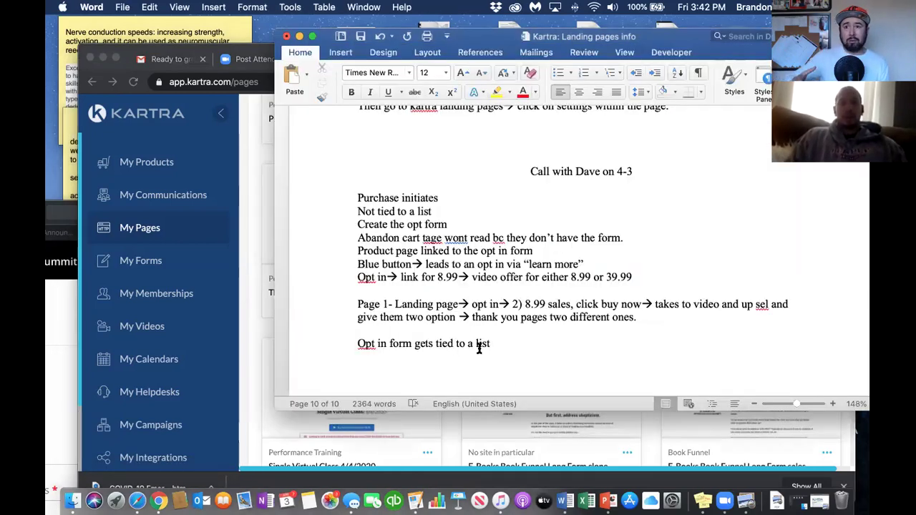
drag(495, 36, 541, 28)
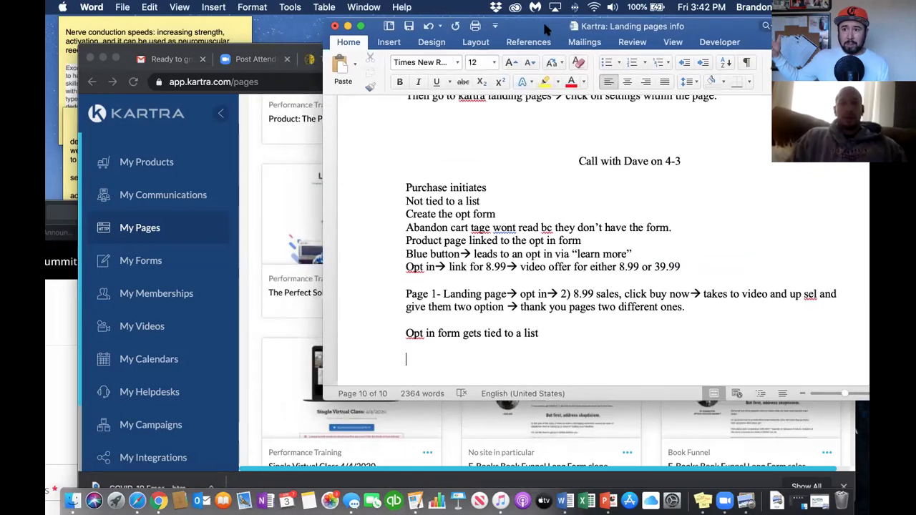
Switch back to Kartra in Chrome and look over its main sections from My Pages to My Affiliate Promos
click(251, 161)
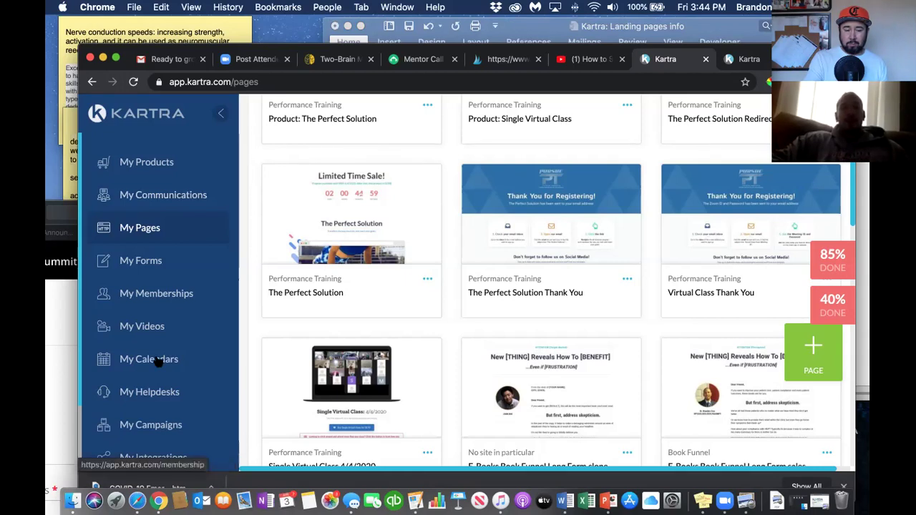
scroll(148, 406, down, 3)
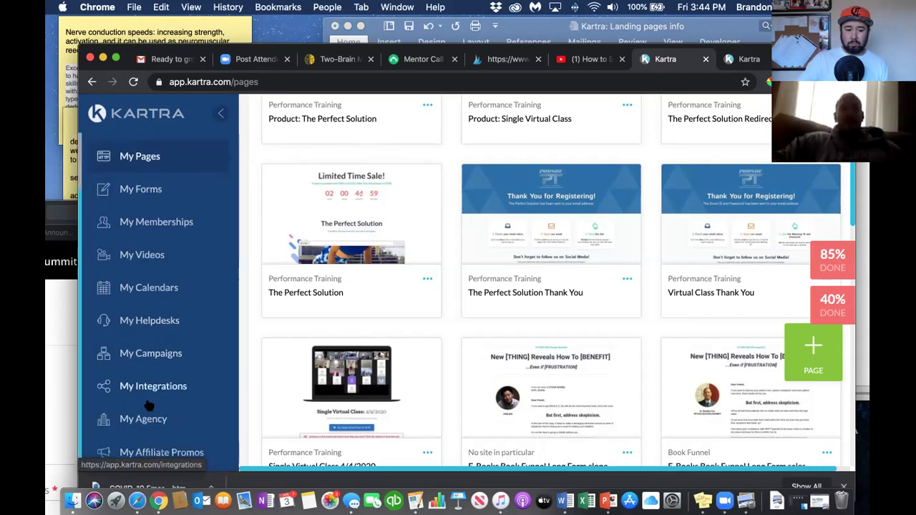
scroll(147, 407, up, 3)
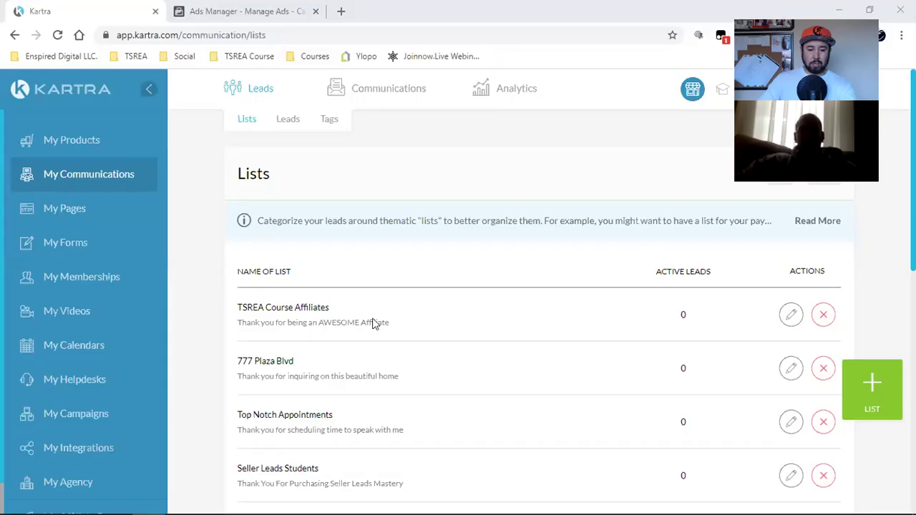
Open vimeo.com in a new browser tab and look over the recent videos and feed on its home page
click(342, 9)
text(vimeo.com)
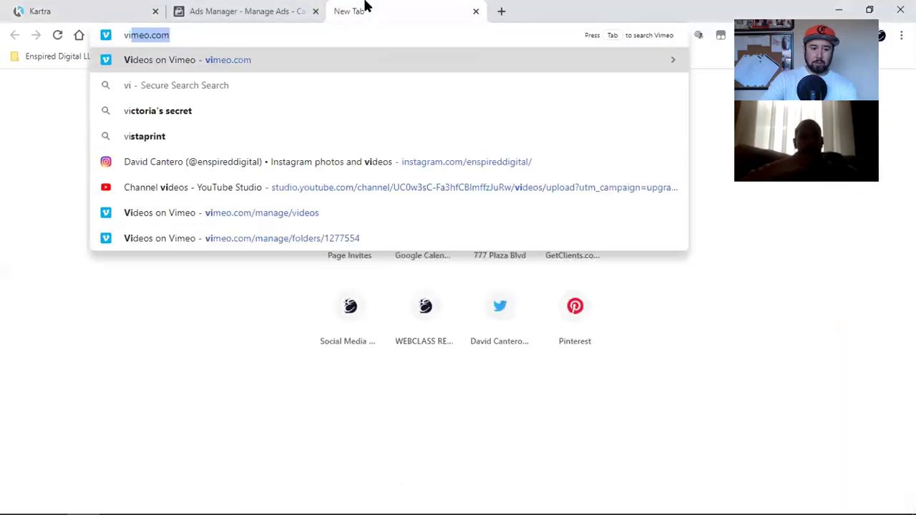
key(Return)
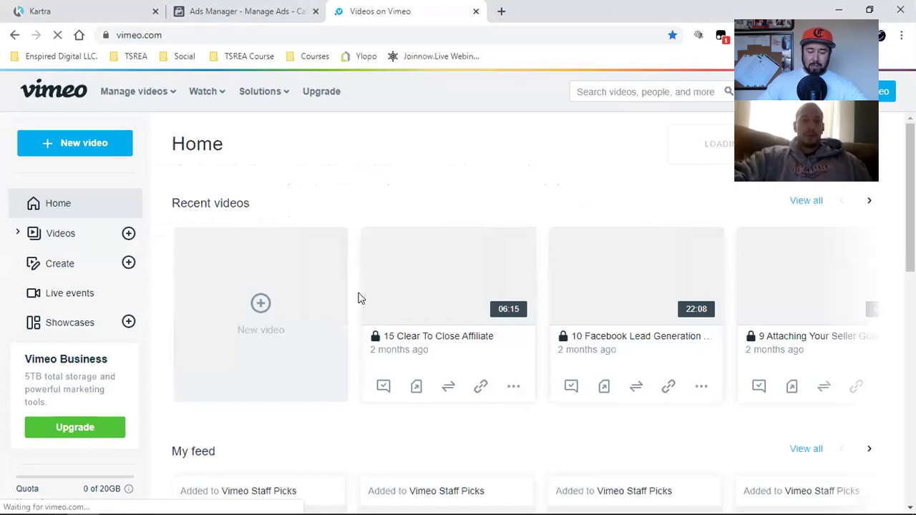
scroll(359, 298, down, 5)
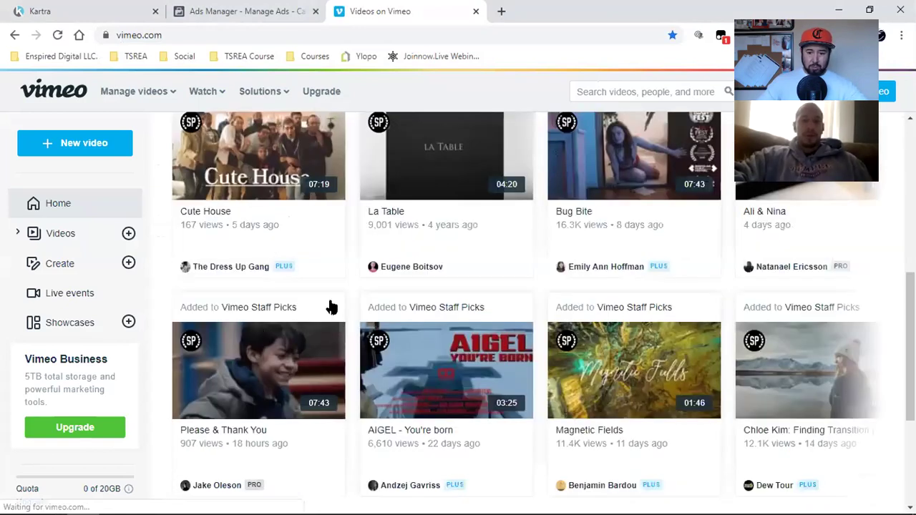
scroll(451, 268, up, 5)
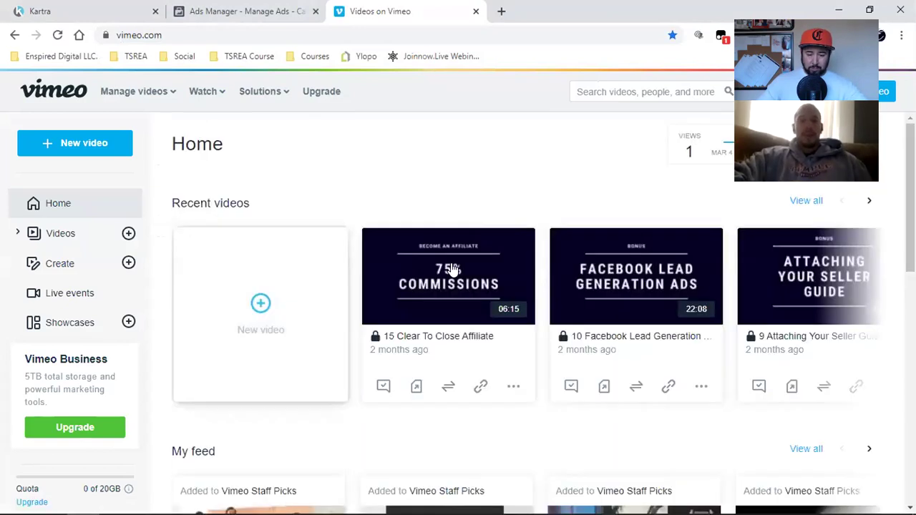
Open the settings of the 15 Clear To Close Affiliate video, go to My videos, and browse the Welcome, Bonus and Module folders
click(452, 267)
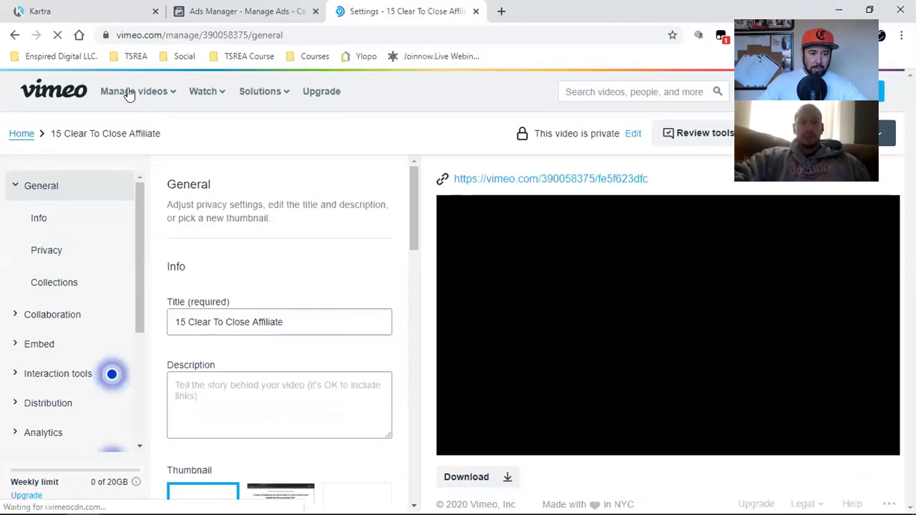
mouse_move(127, 91)
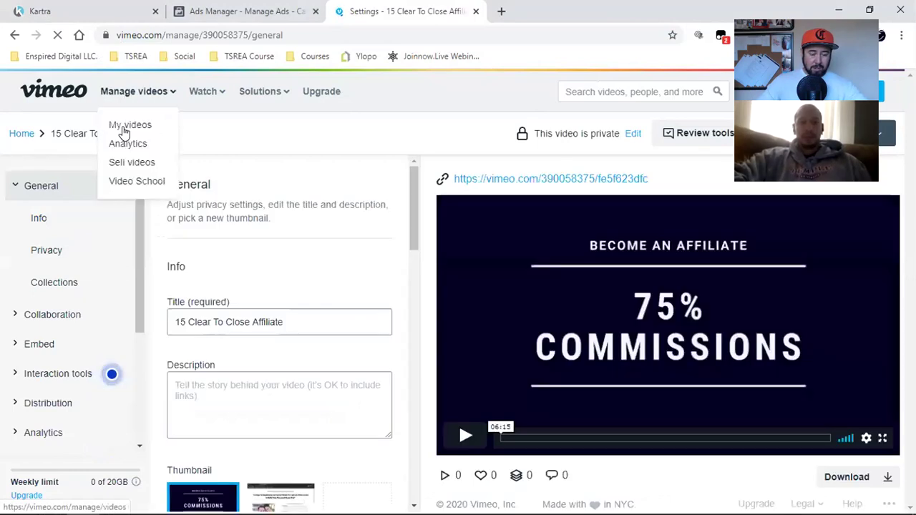
click(126, 127)
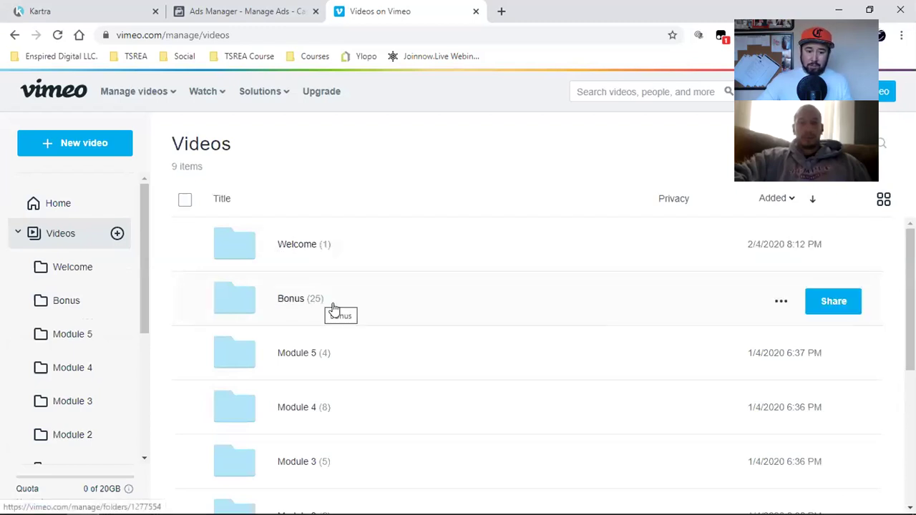
scroll(415, 286, down, 2)
scroll(407, 331, up, 2)
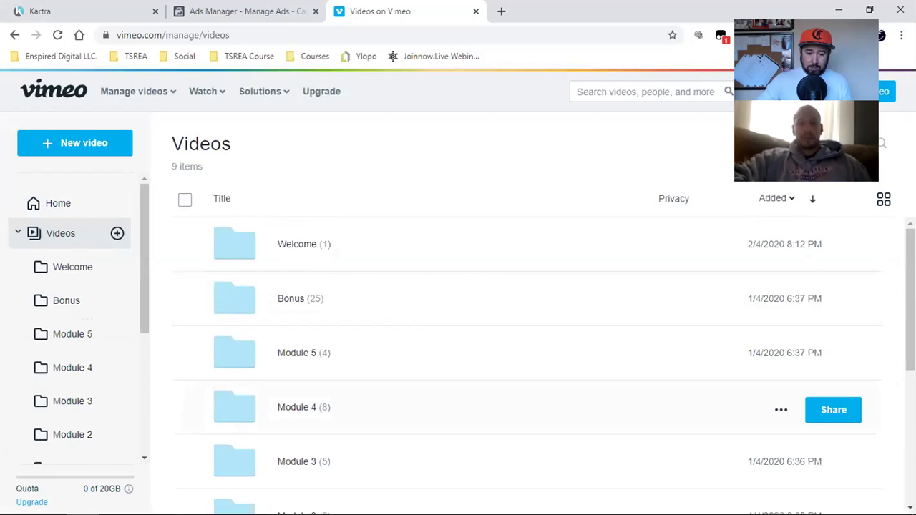
scroll(529, 358, down, 1)
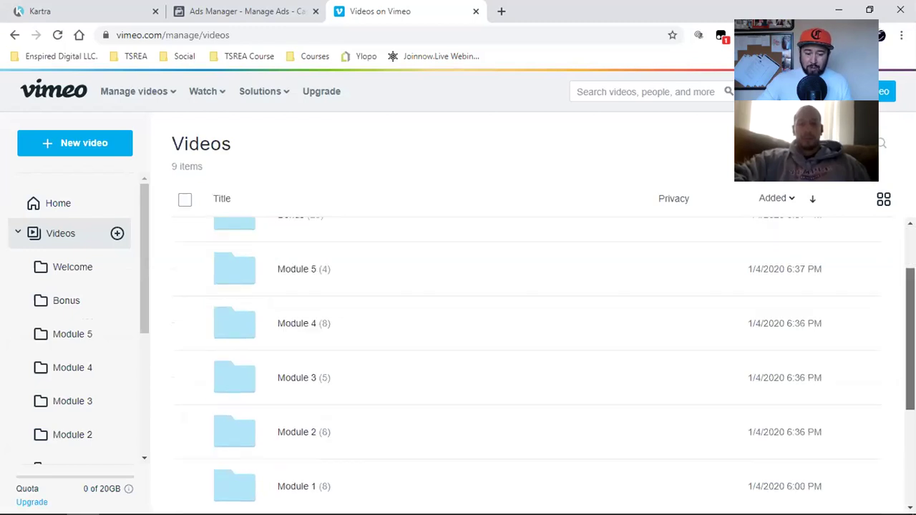
Open the video 8 The One Link For All from the Module 4 folder and copy its embed code
scroll(529, 358, down, 1)
scroll(529, 357, down, 2)
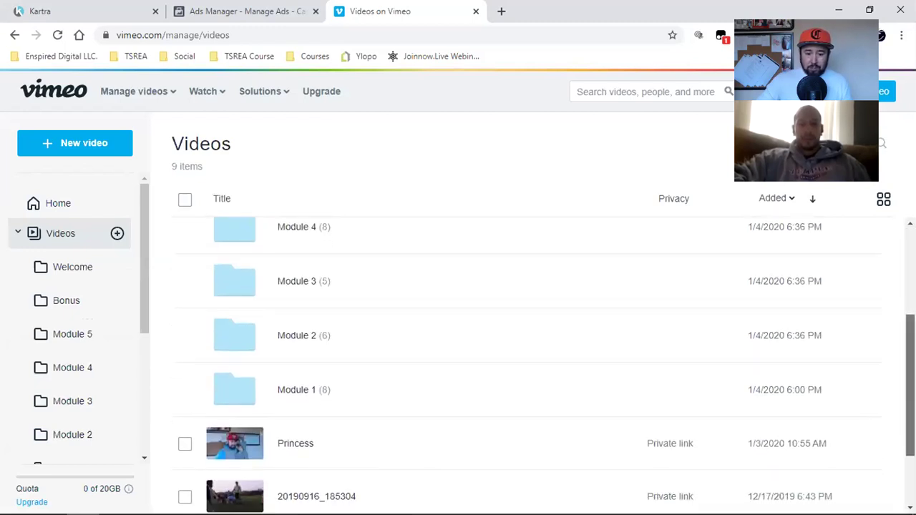
scroll(515, 327, up, 1)
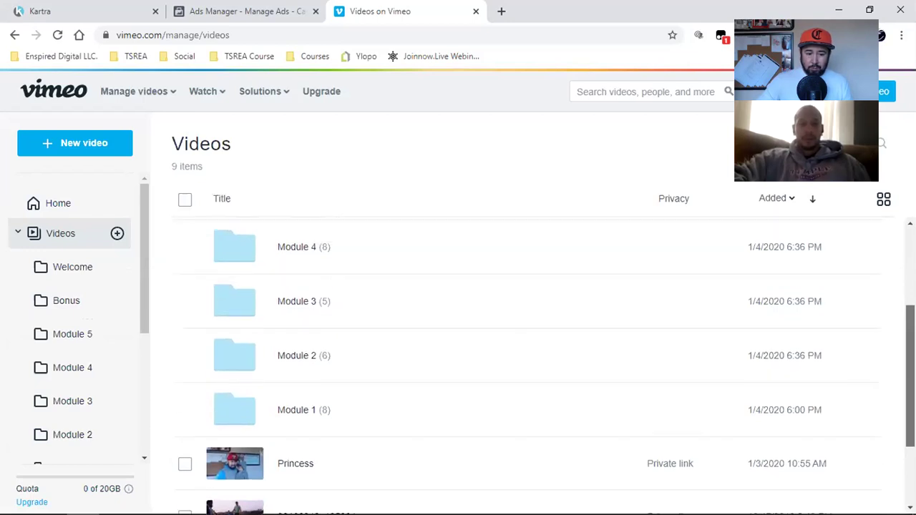
click(279, 274)
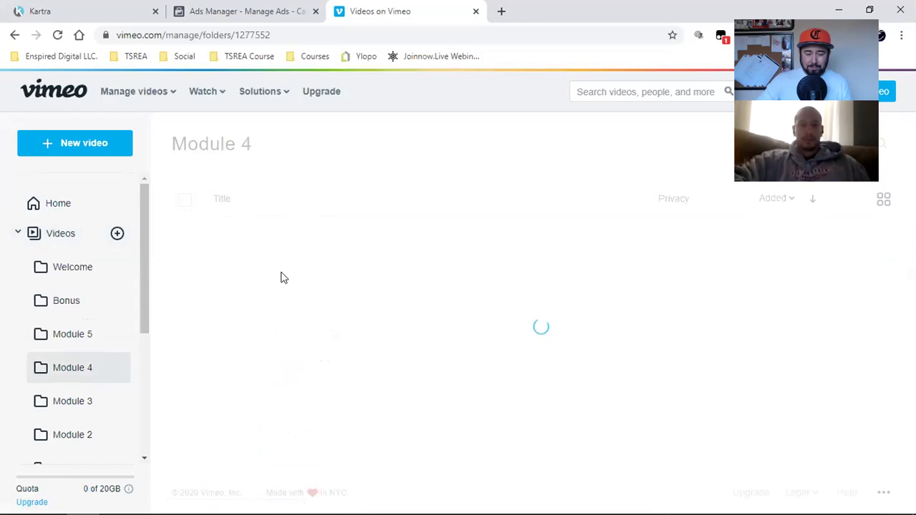
click(318, 243)
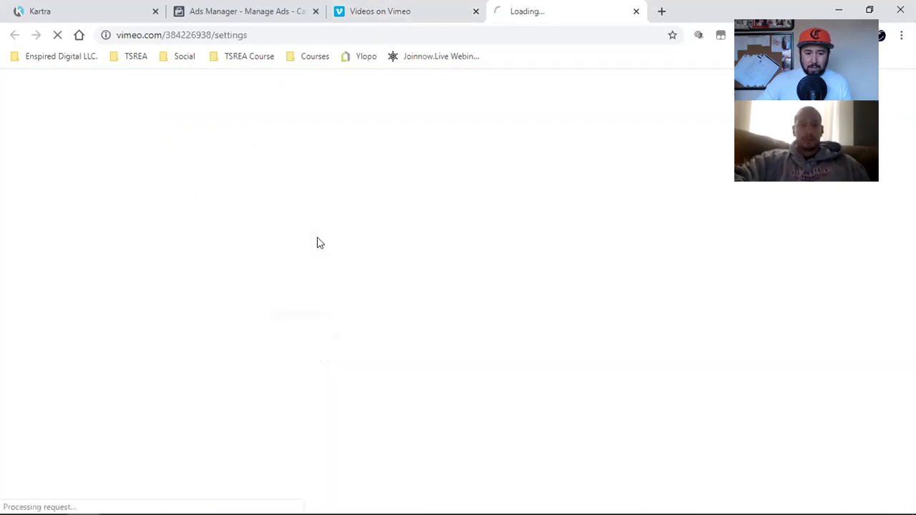
click(475, 12)
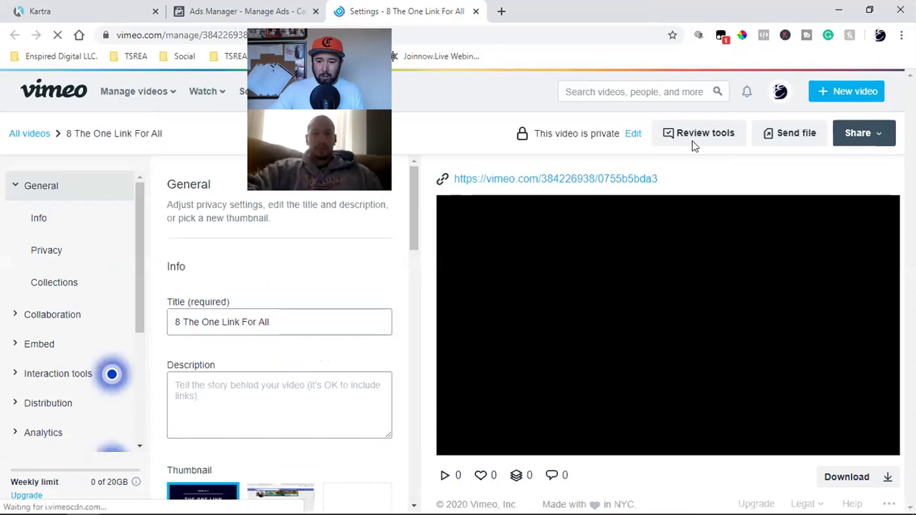
click(858, 133)
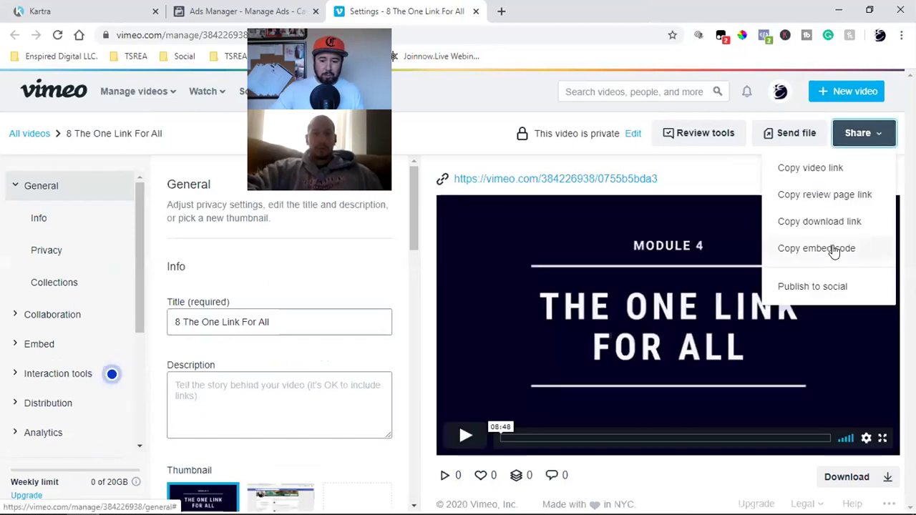
click(834, 249)
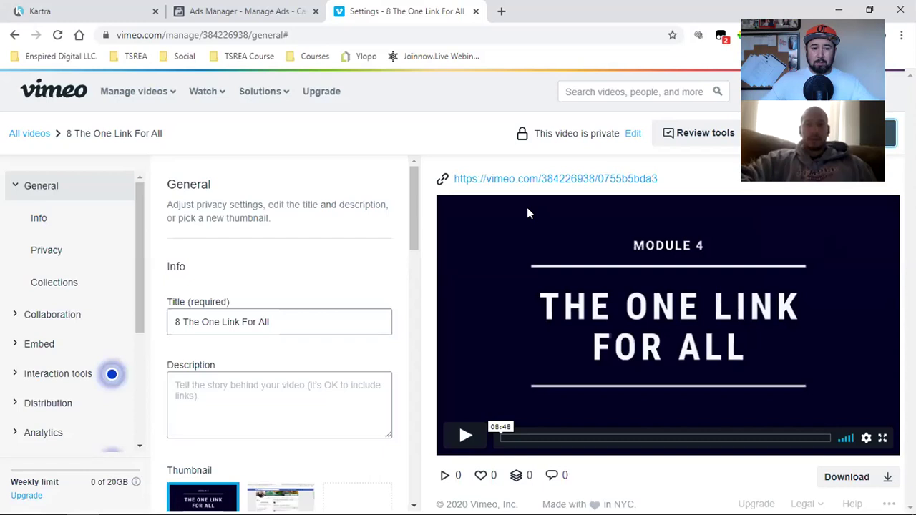
Switch to Kartra and open the How To Sell Your Listing Fast page from My Pages in the page editor
key(ctrl+1)
click(85, 277)
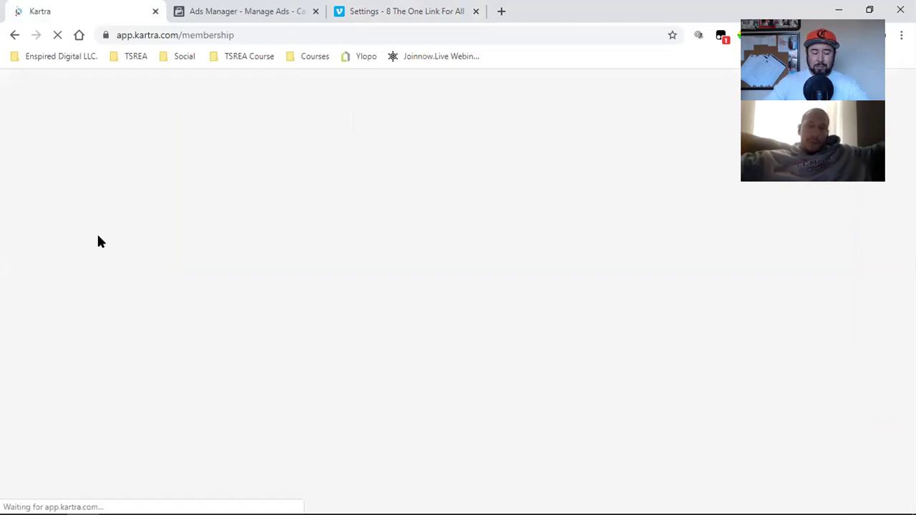
click(14, 34)
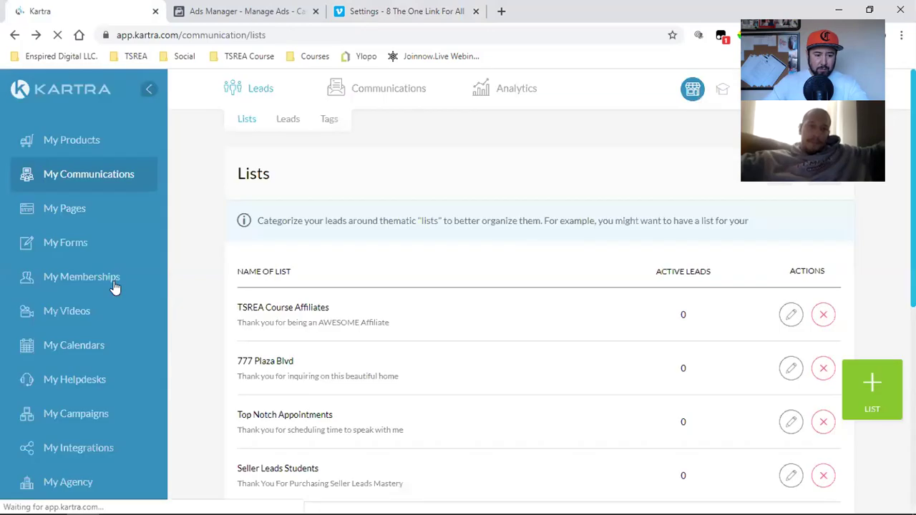
click(63, 209)
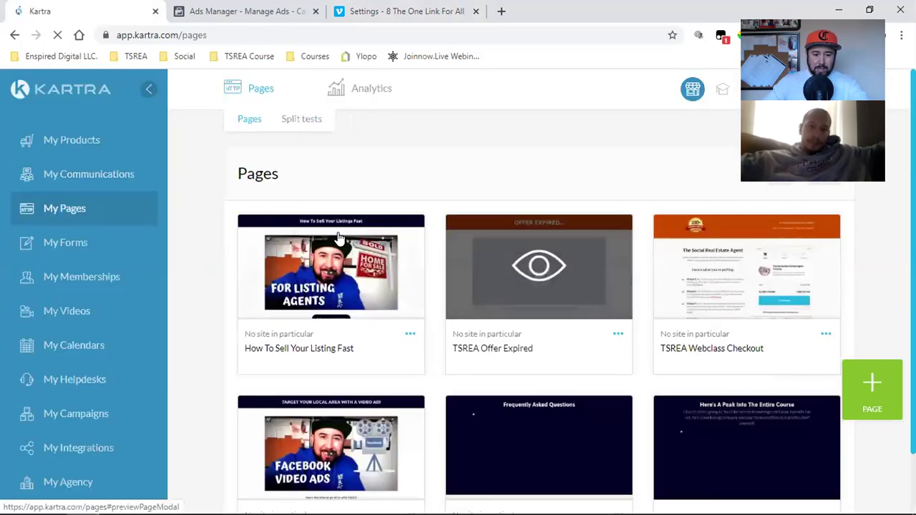
click(409, 334)
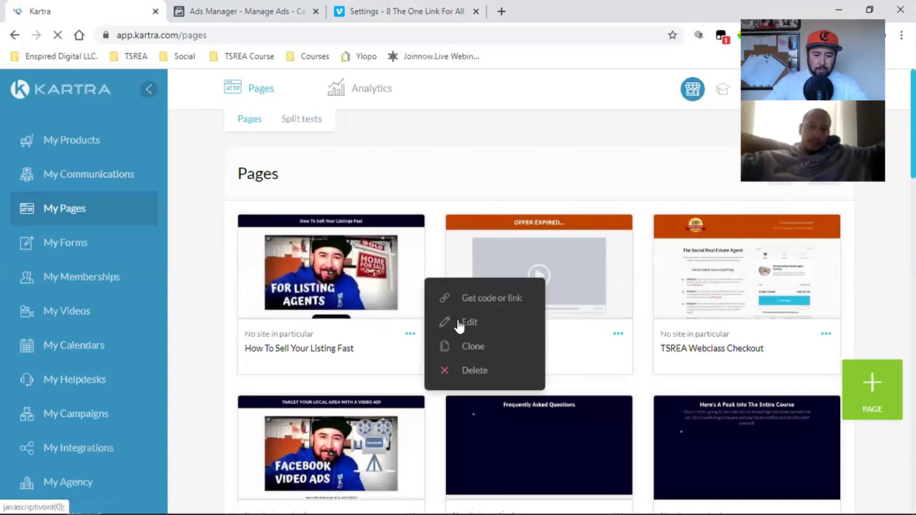
click(458, 320)
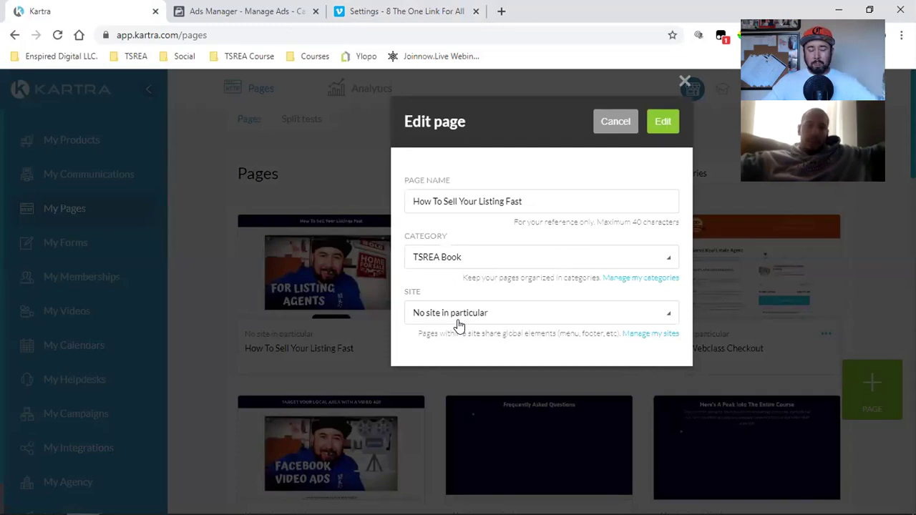
click(663, 122)
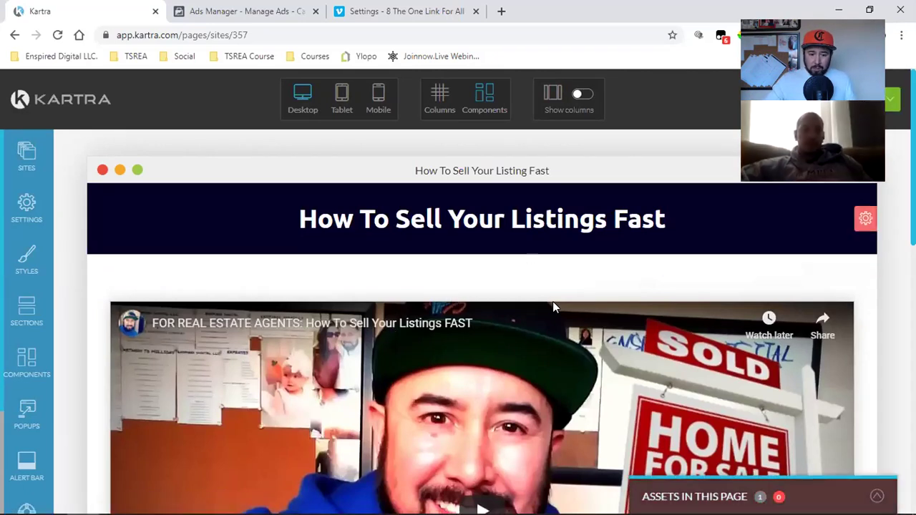
In the page video's configuration, choose Vimeo as the source and paste the copied embed code of 8 The One Link For All
scroll(553, 302, down, 10)
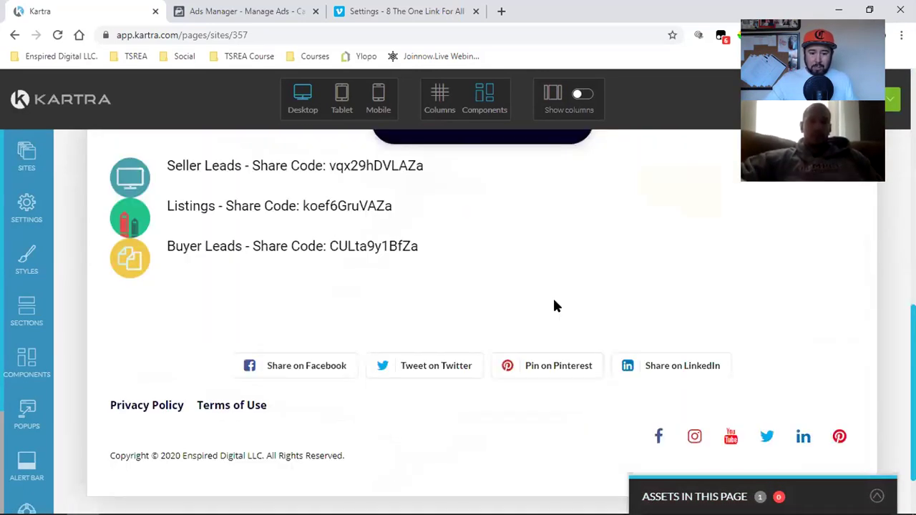
scroll(501, 322, up, 10)
scroll(479, 314, down, 1)
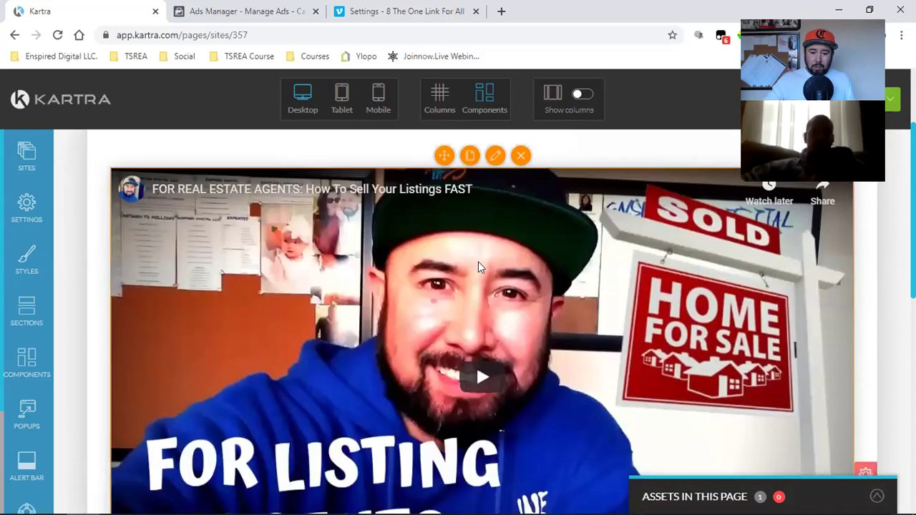
click(495, 157)
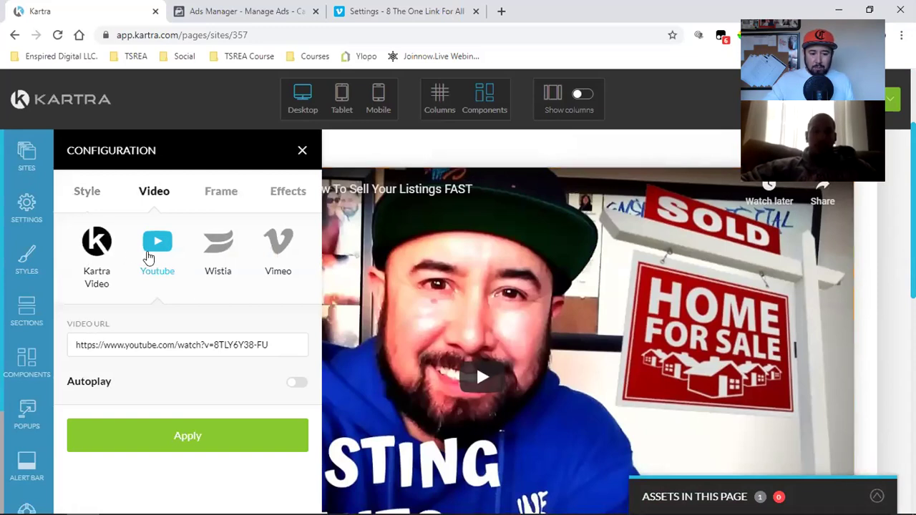
click(266, 252)
click(129, 342)
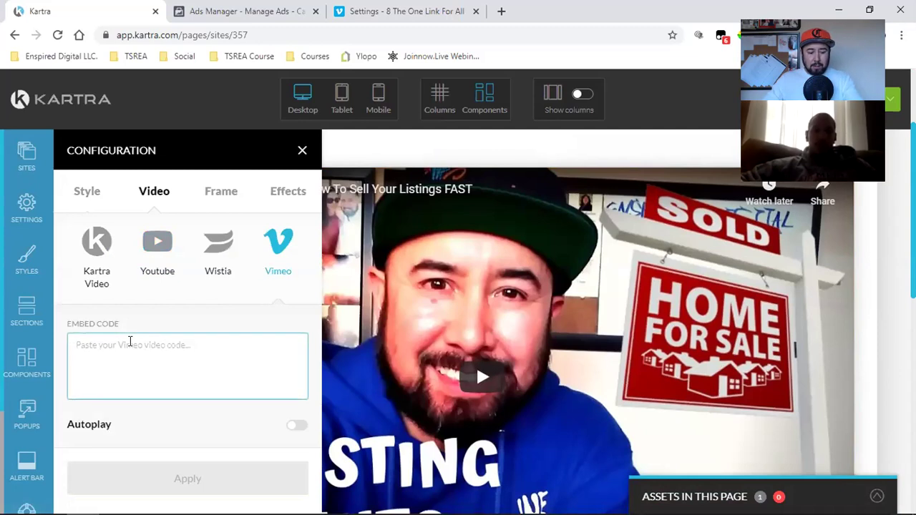
text(<iframe src="https://player.vimeo.com/video/384226938" width="640" height="359" frameborder="0" allow="autoplay; fullscreen" allowfullscreen></iframe>)
Look over the Kartra Video source options and close the video configuration without applying anything
scroll(143, 337, down, 4)
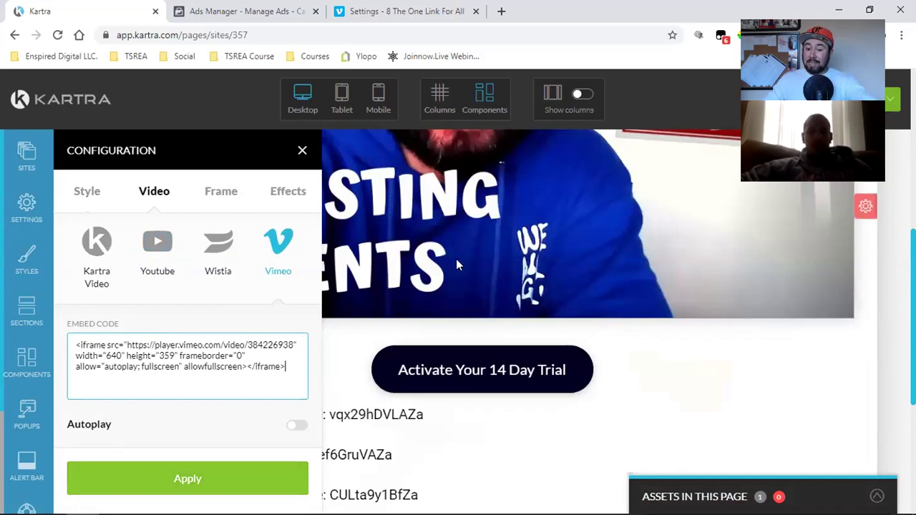
scroll(456, 258, up, 5)
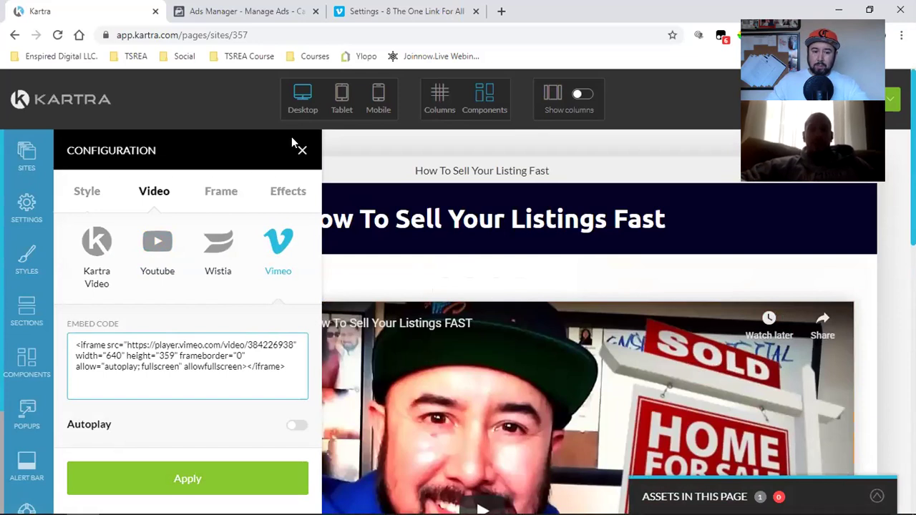
click(98, 247)
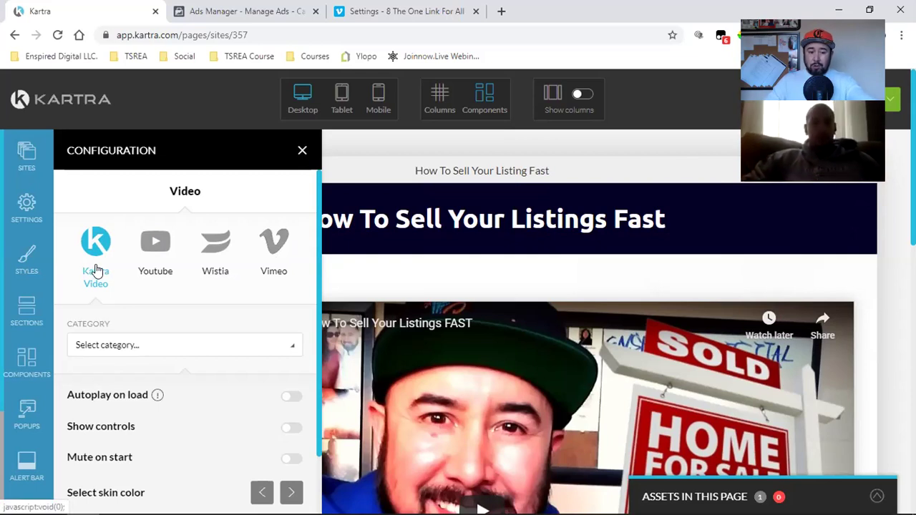
click(301, 152)
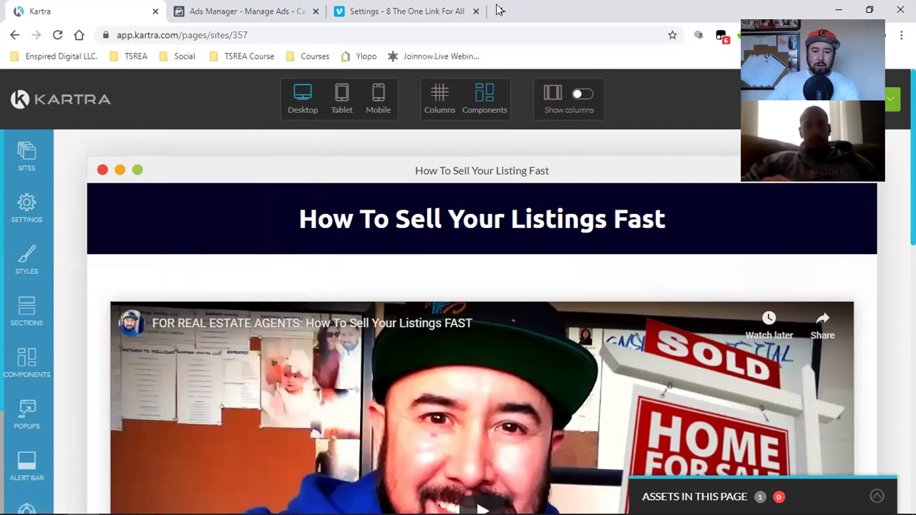
Search Google for handbrake in a new browser tab and open the HandBrake website to show its download offer
key(ctrl+t)
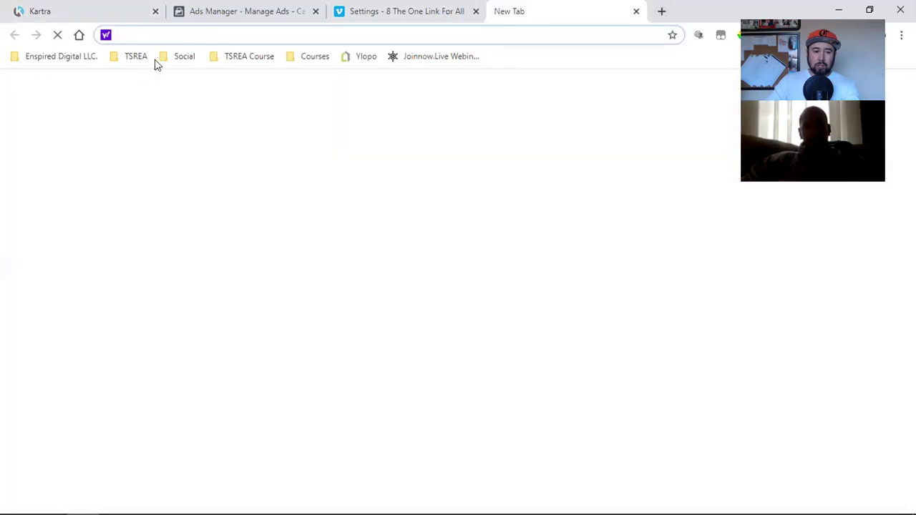
click(91, 63)
click(76, 35)
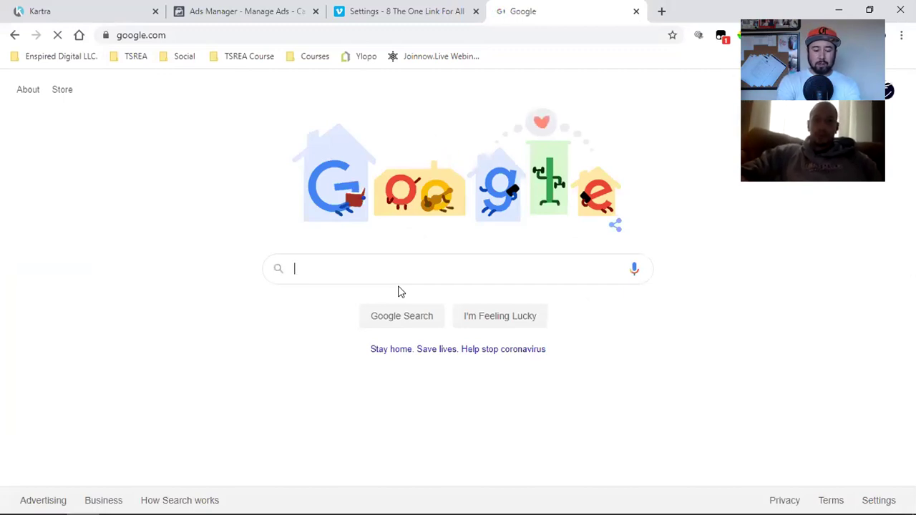
text(hand)
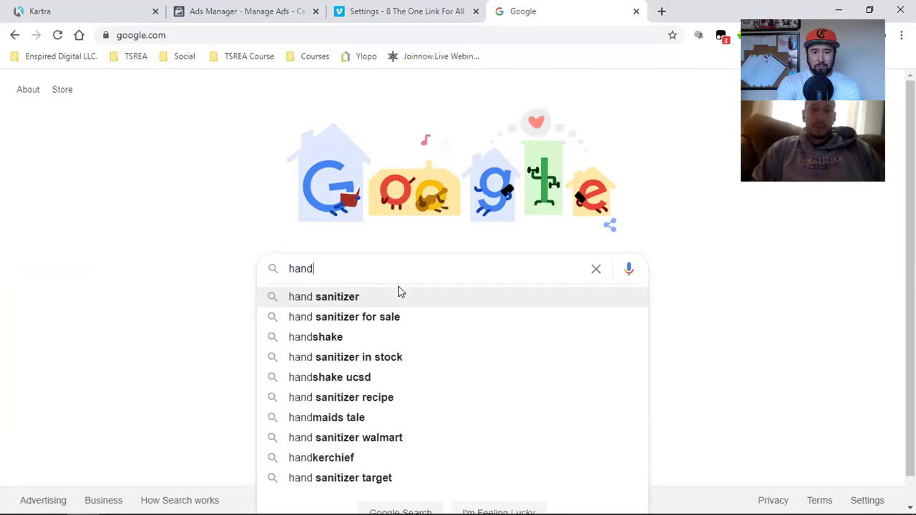
text(bran)
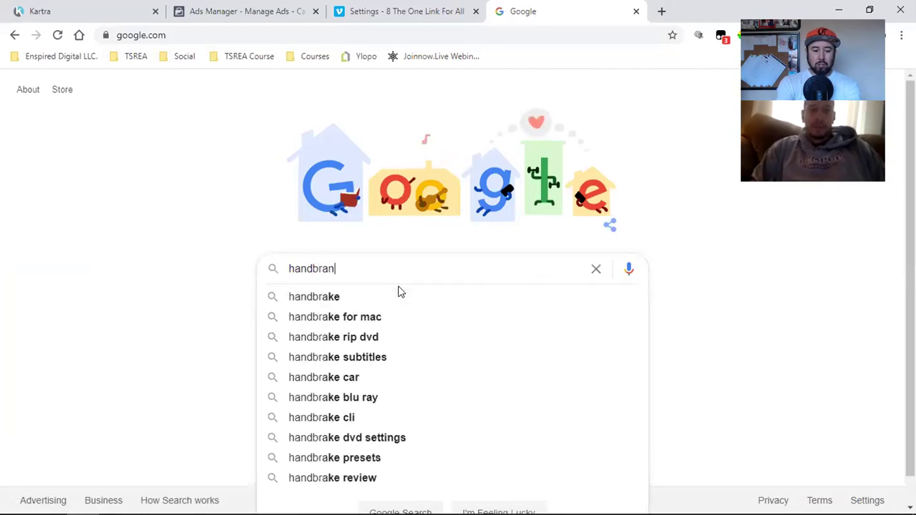
key(BackSpace)
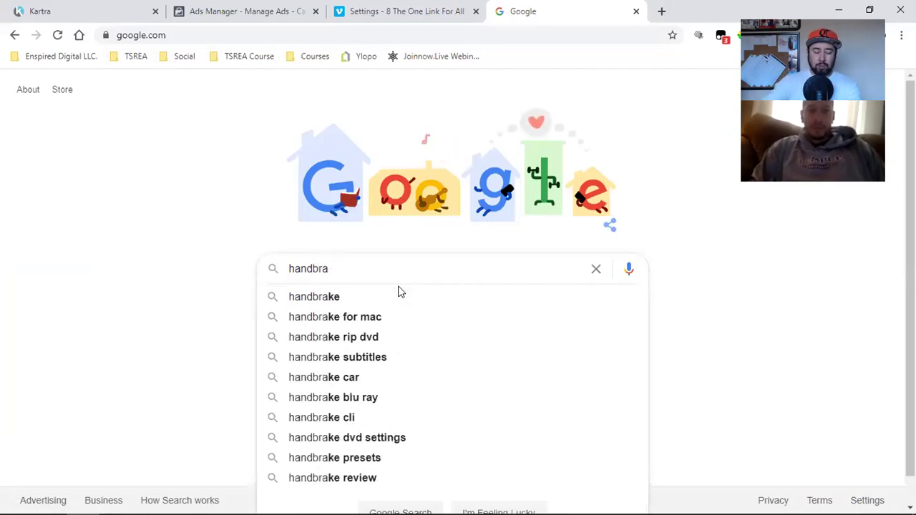
click(385, 297)
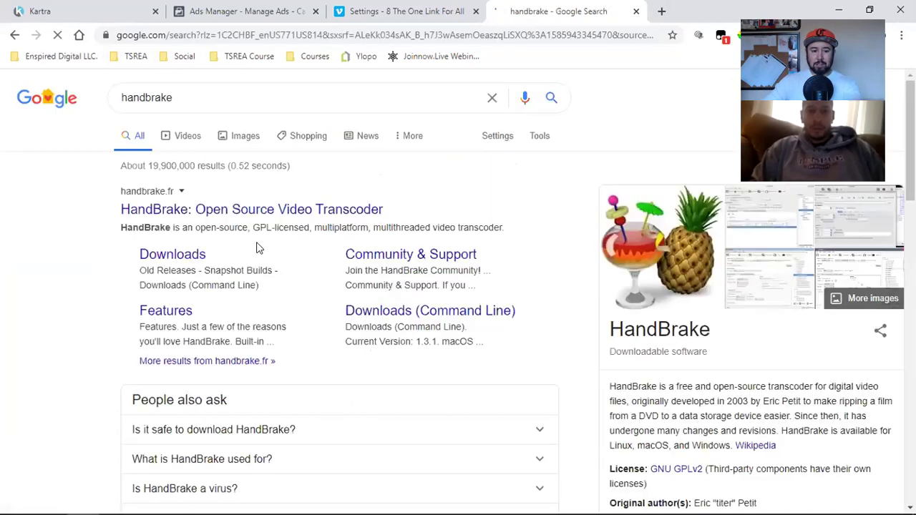
click(216, 210)
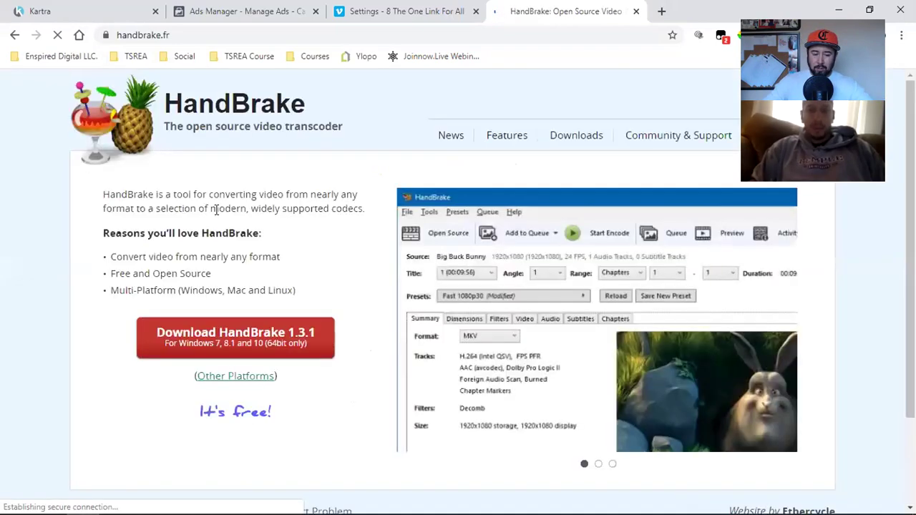
click(270, 347)
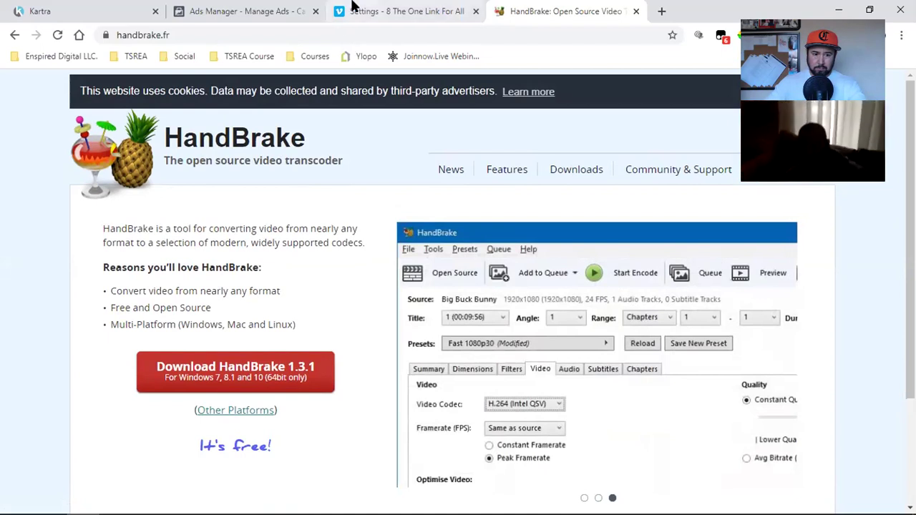
Close the Vimeo and HandBrake tabs and leave the Kartra page editor for the Pages list without saving
click(475, 11)
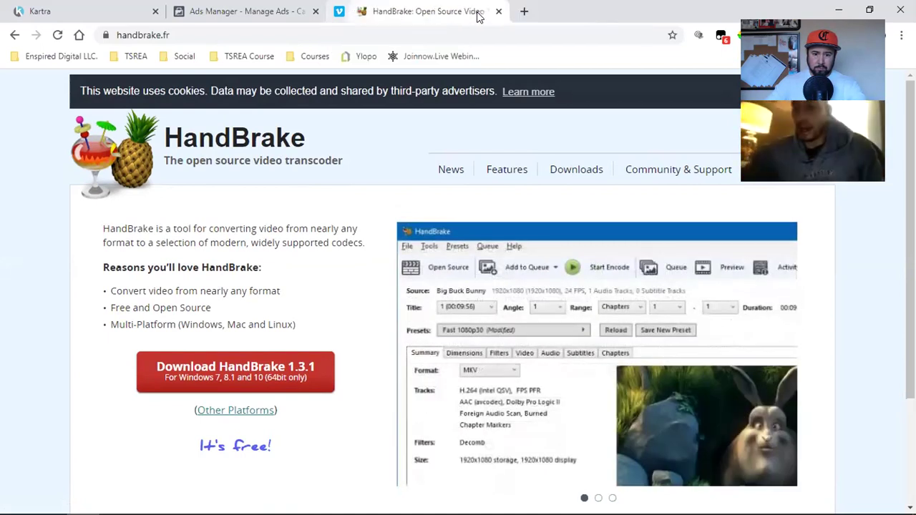
key(ctrl+w)
click(112, 8)
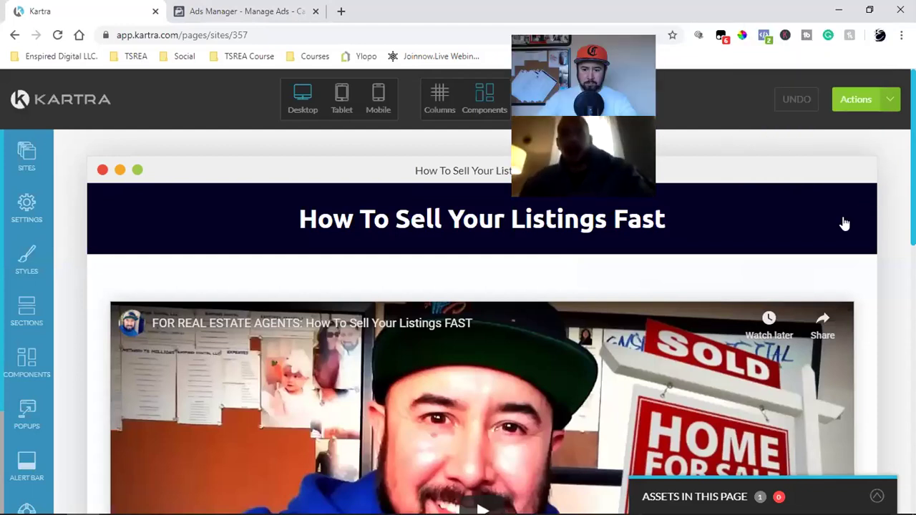
click(855, 99)
click(828, 242)
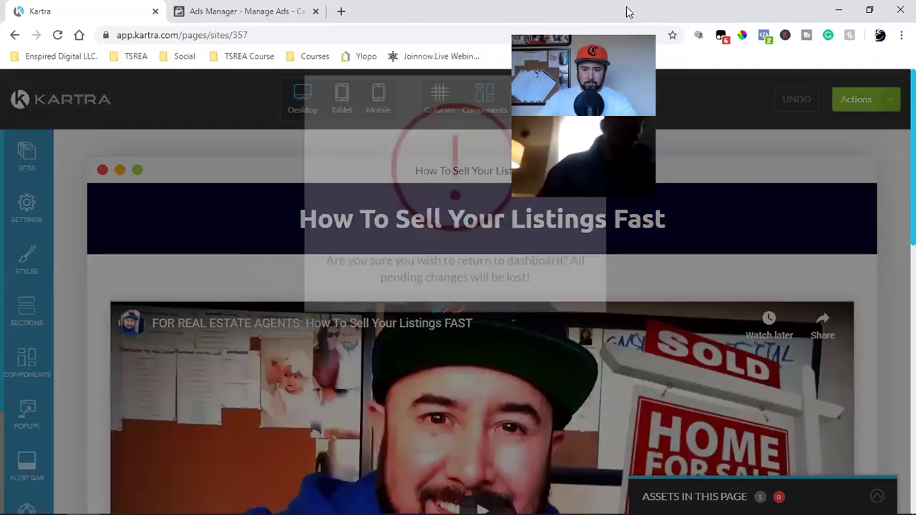
click(575, 123)
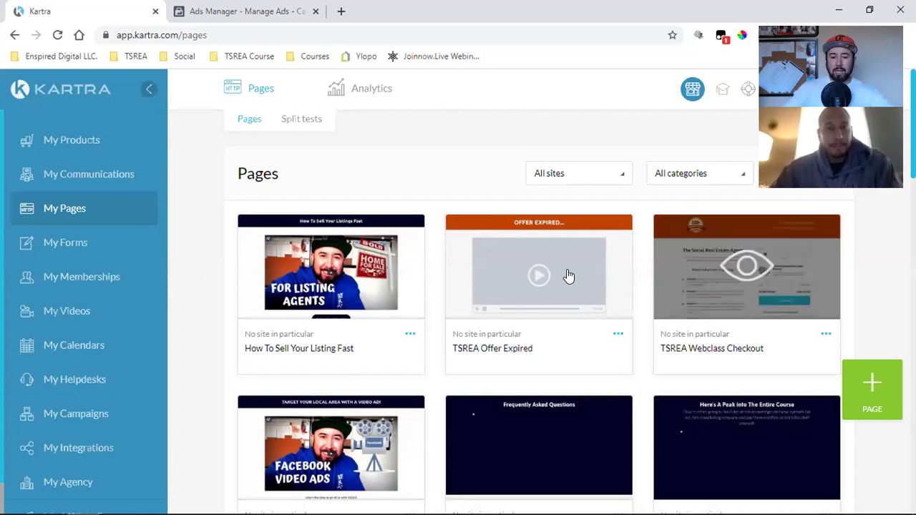
scroll(210, 354, down, 4)
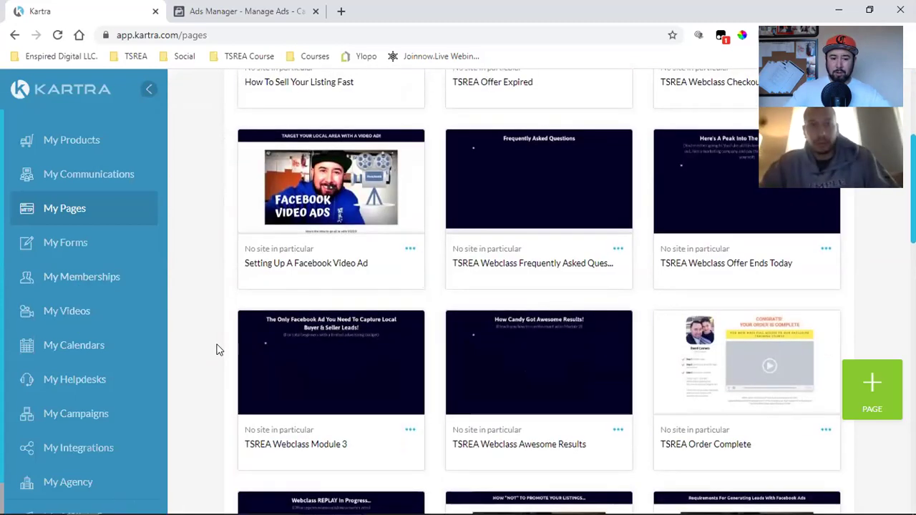
scroll(219, 350, up, 4)
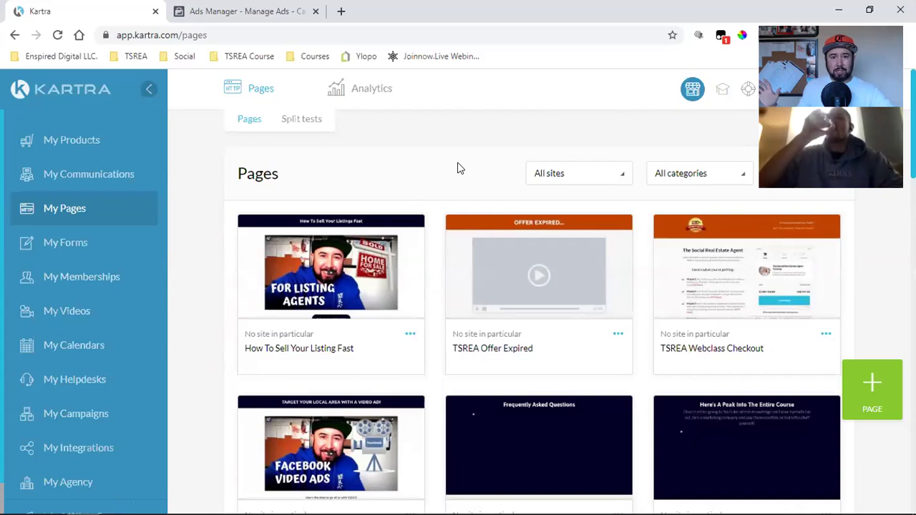
Get the publish link of the How To Sell Your Listing Fast page and copy it
click(410, 334)
click(456, 303)
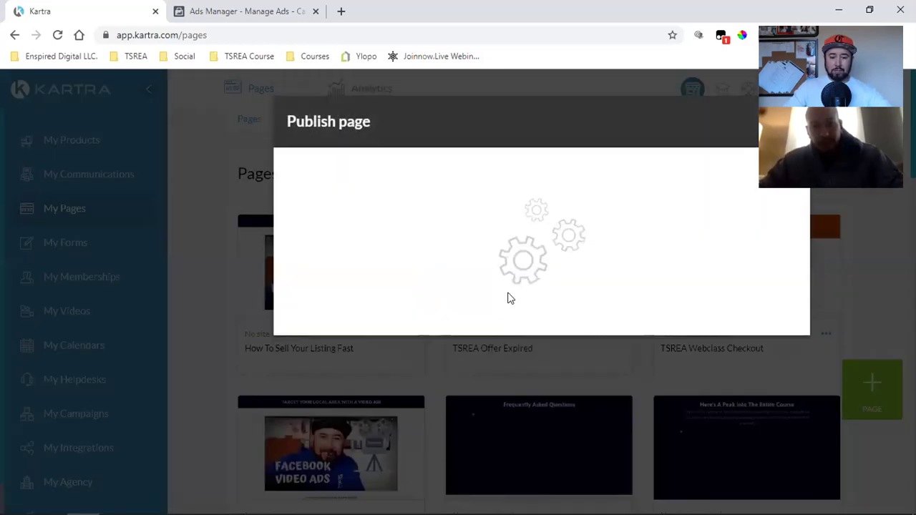
click(401, 371)
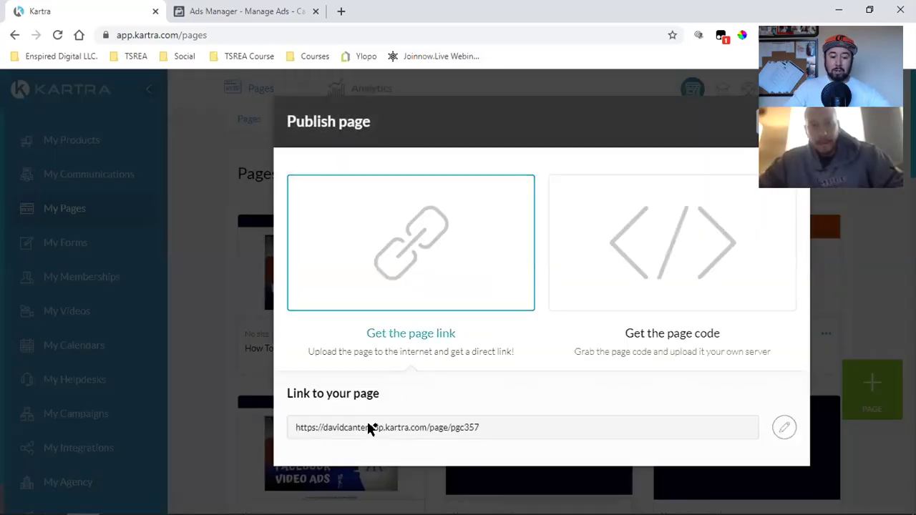
click(370, 427)
right_click(370, 427)
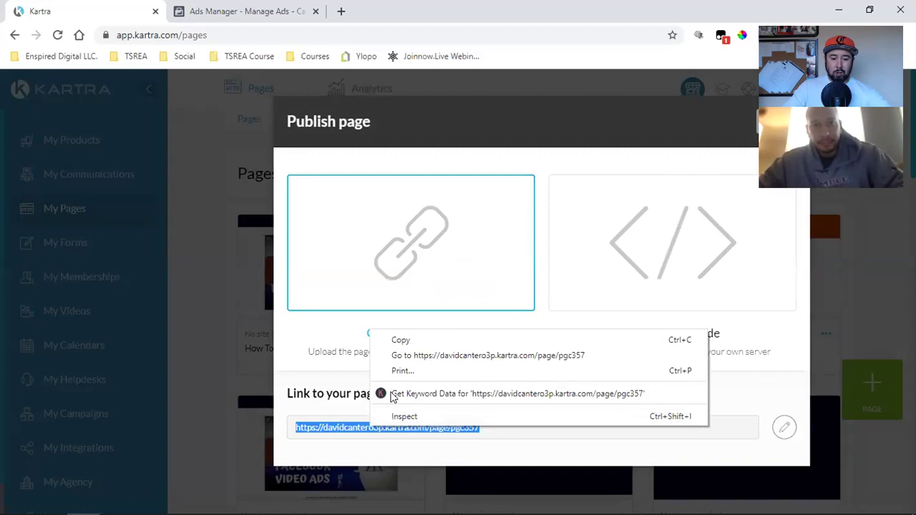
click(402, 339)
Open the copied page link in a new browser tab, follow the embedded video's title to YouTube and return to the published page
click(341, 11)
key(ctrl+v)
key(Return)
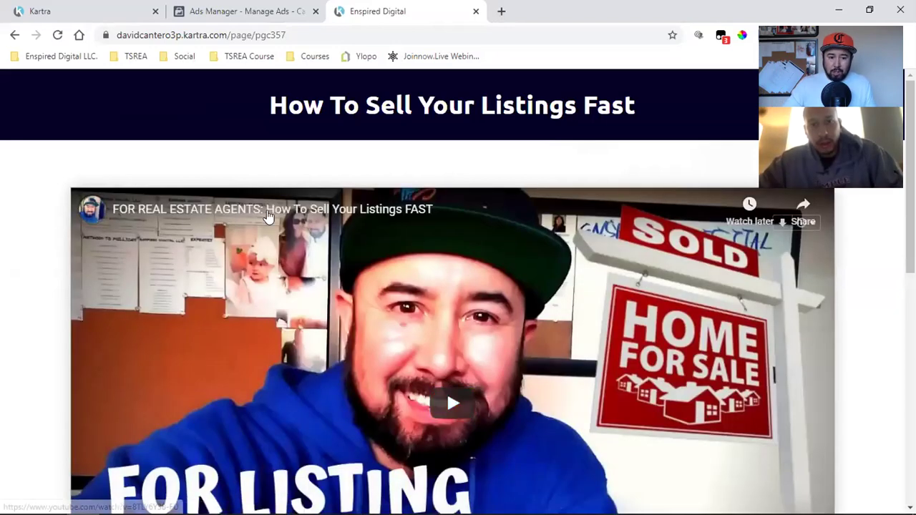
click(184, 211)
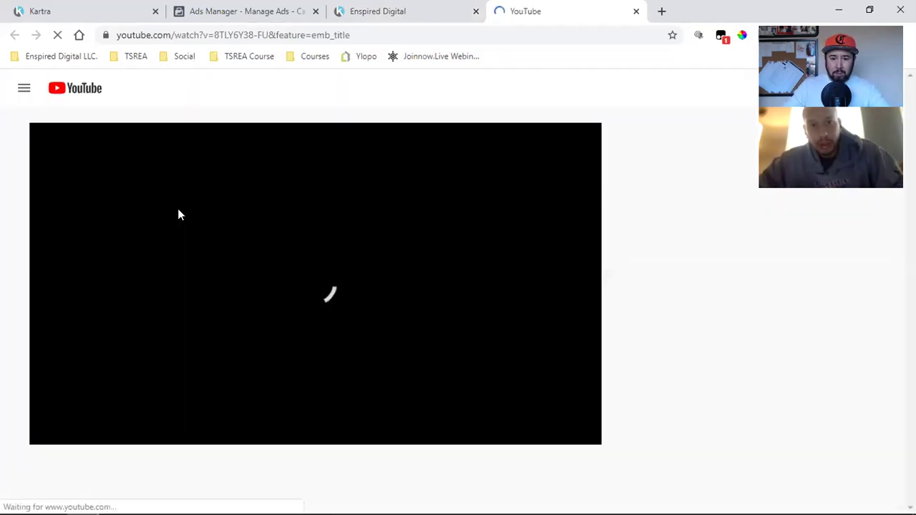
click(436, 9)
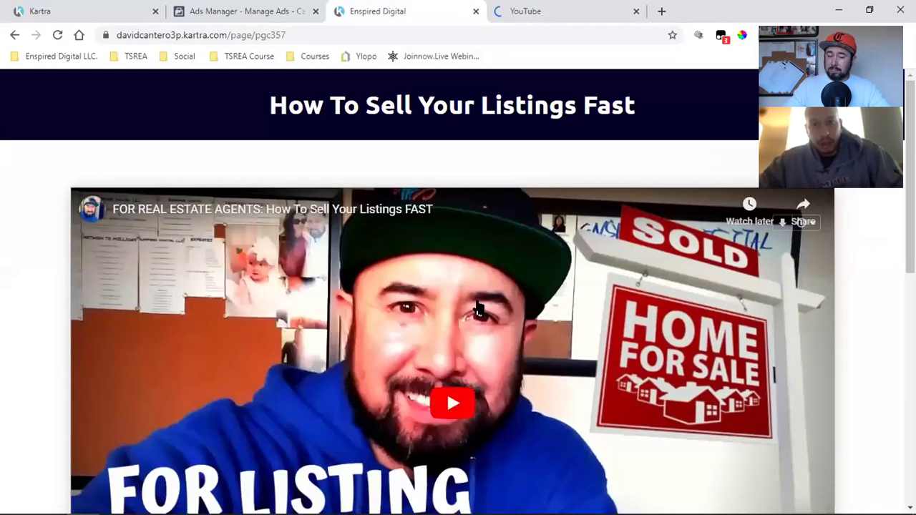
Examine the published How To Sell Your Listings Fast page, including its YouTube video overlays and the trial button below the video
scroll(478, 308, down, 2)
scroll(408, 235, up, 2)
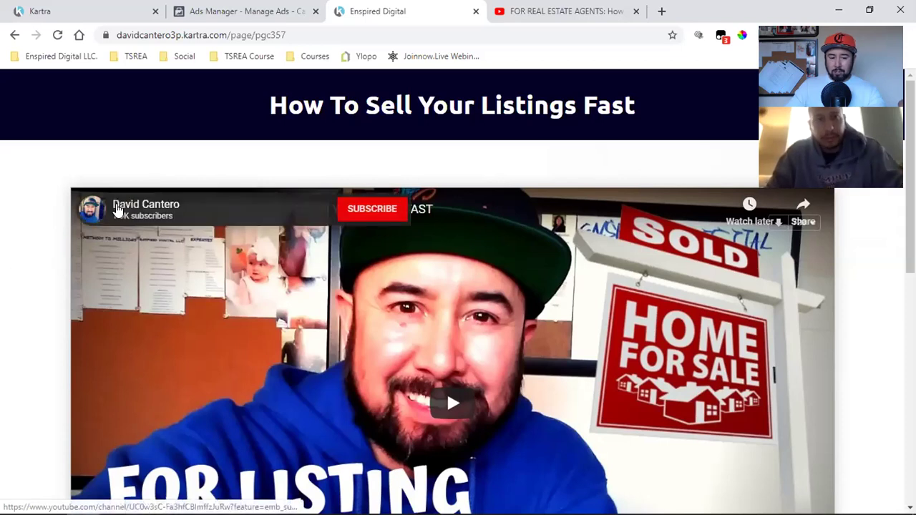
scroll(389, 261, down, 2)
scroll(432, 251, down, 2)
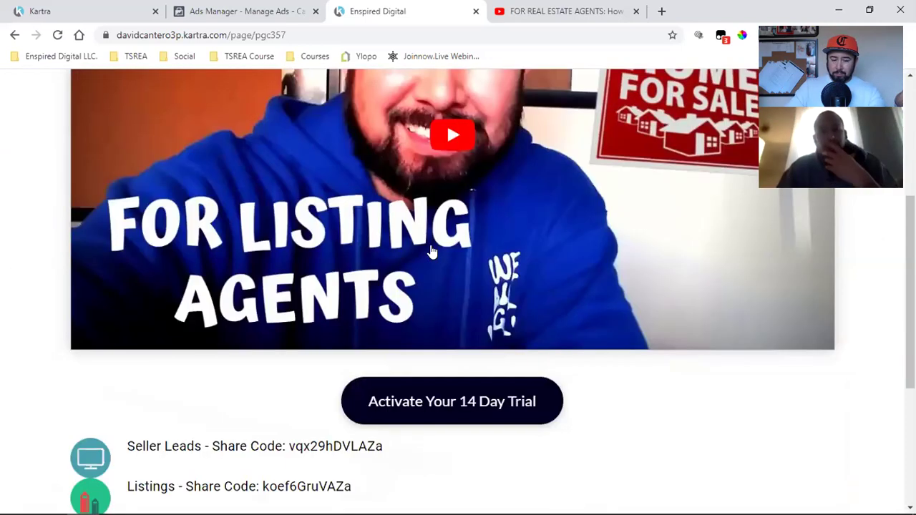
scroll(431, 251, up, 4)
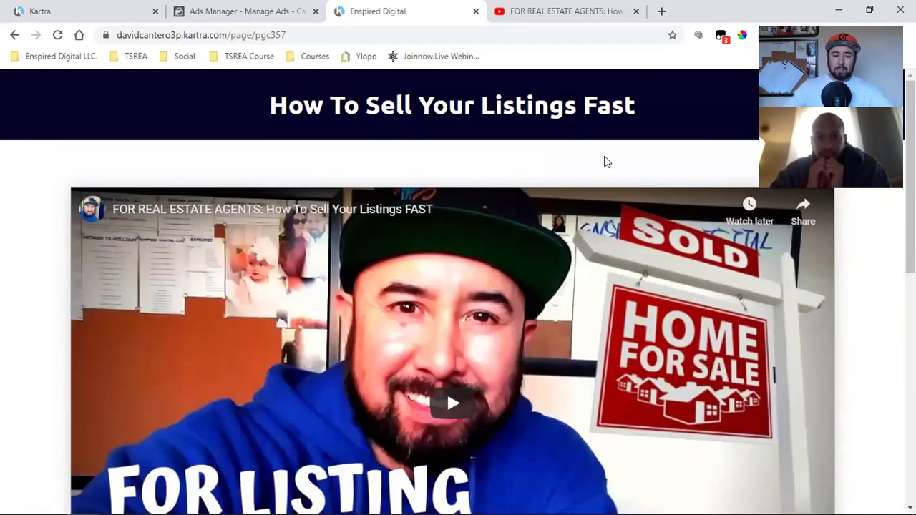
scroll(586, 175, down, 2)
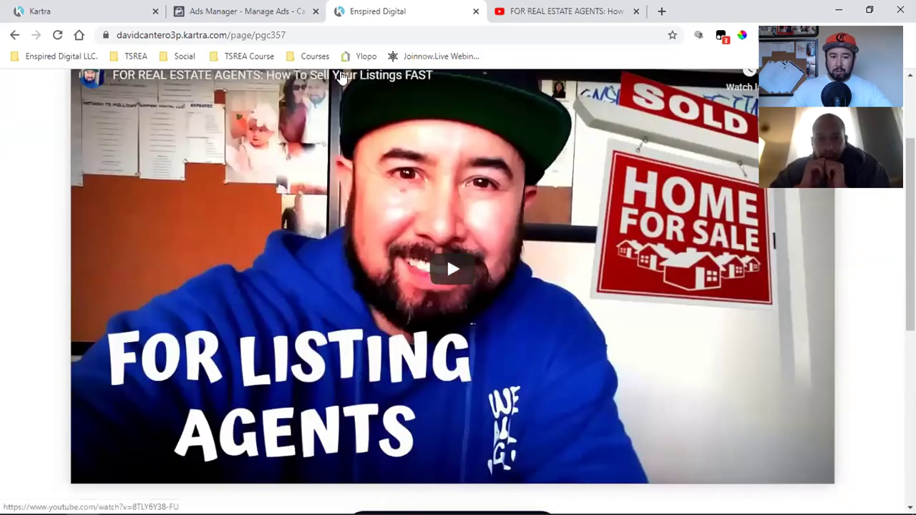
scroll(422, 257, up, 2)
scroll(429, 262, down, 2)
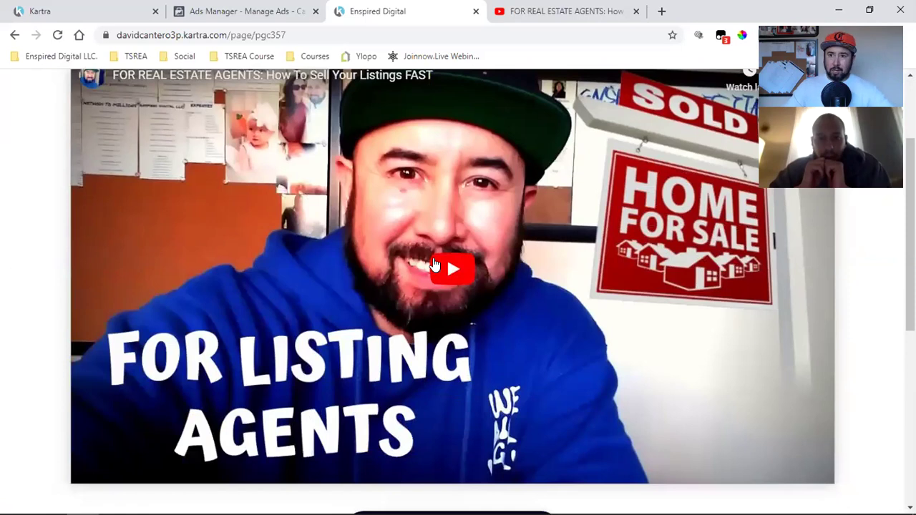